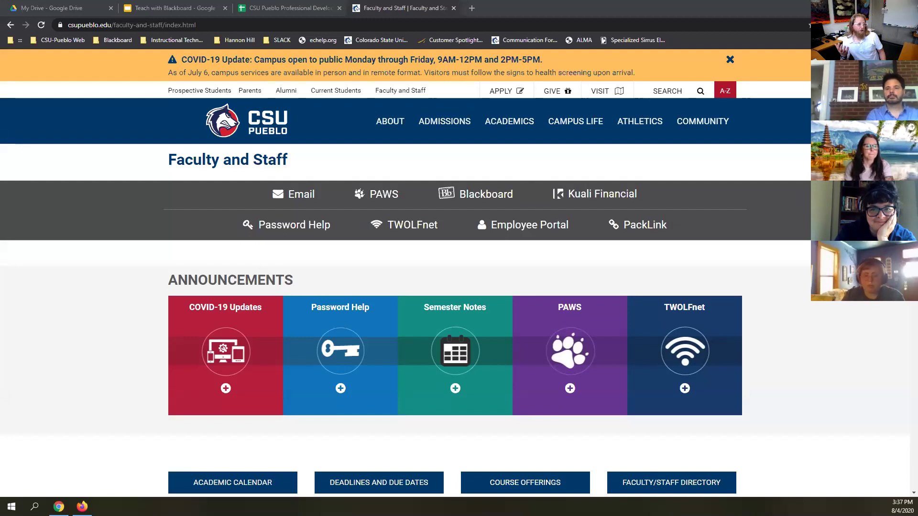
Go from the university homepage to its Faculty and Staff page and open the Blackboard login page.
click(249, 129)
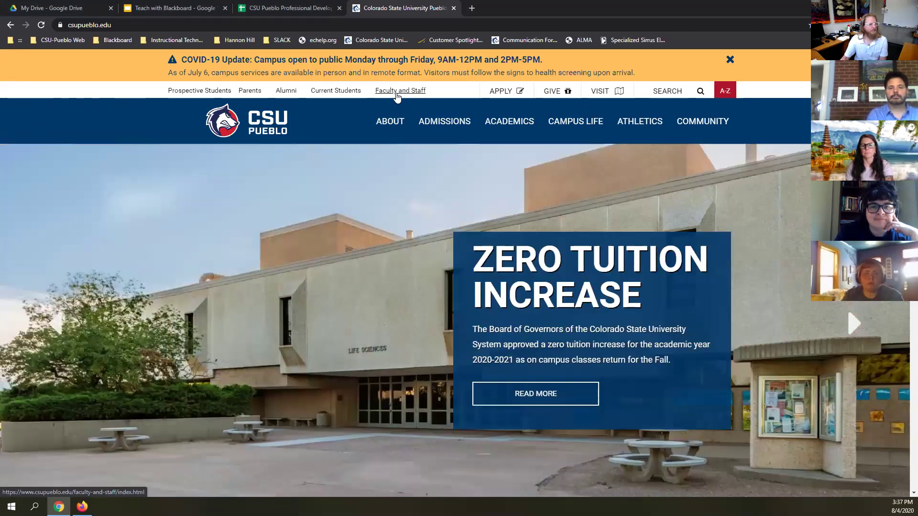
click(396, 91)
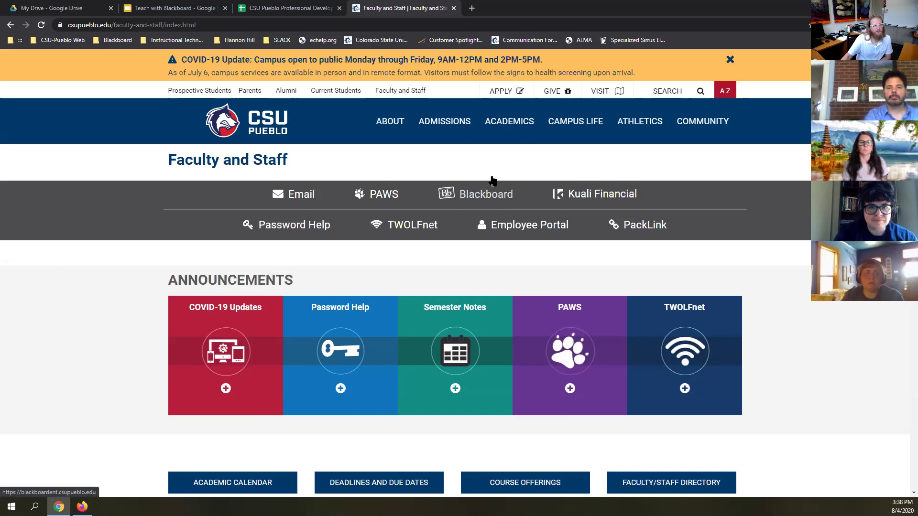
click(473, 197)
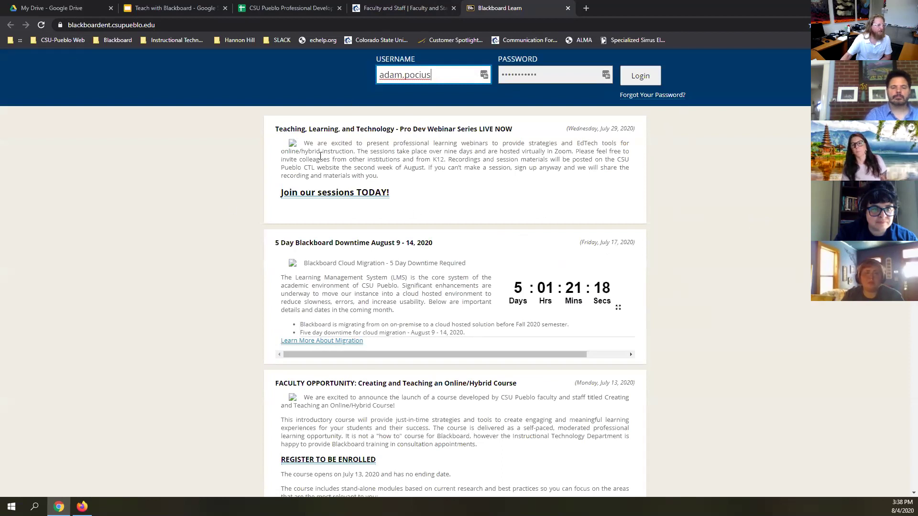
Look over the webinar, downtime and course notices on the login page, and log in with the prefilled account.
drag(372, 129, 520, 128)
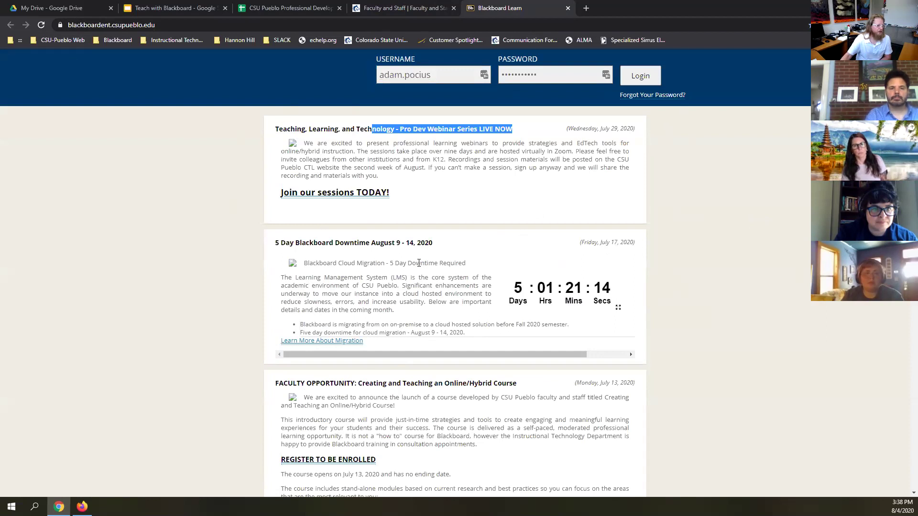
scroll(435, 275, down, 4)
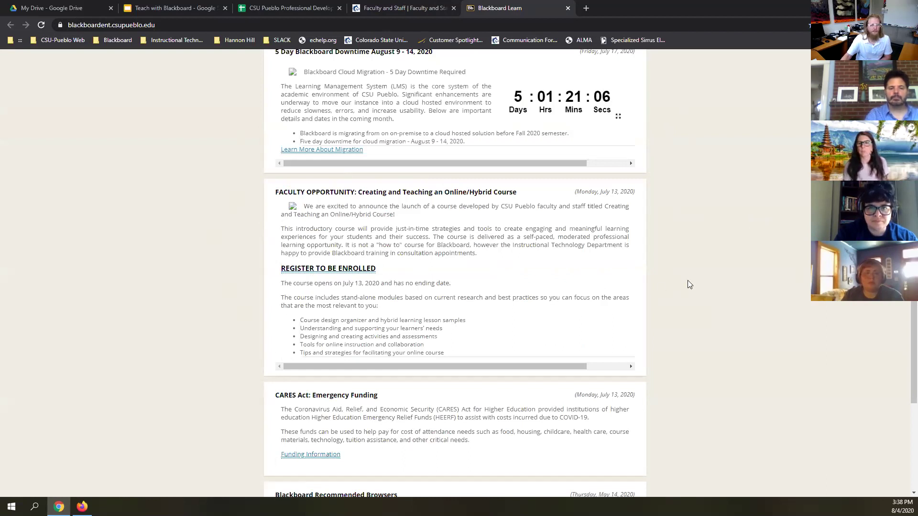
scroll(691, 291, up, 4)
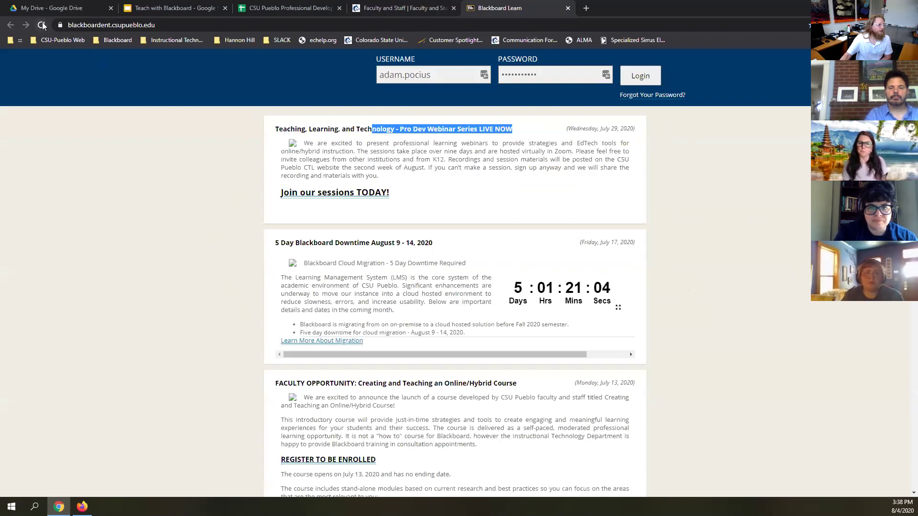
click(641, 76)
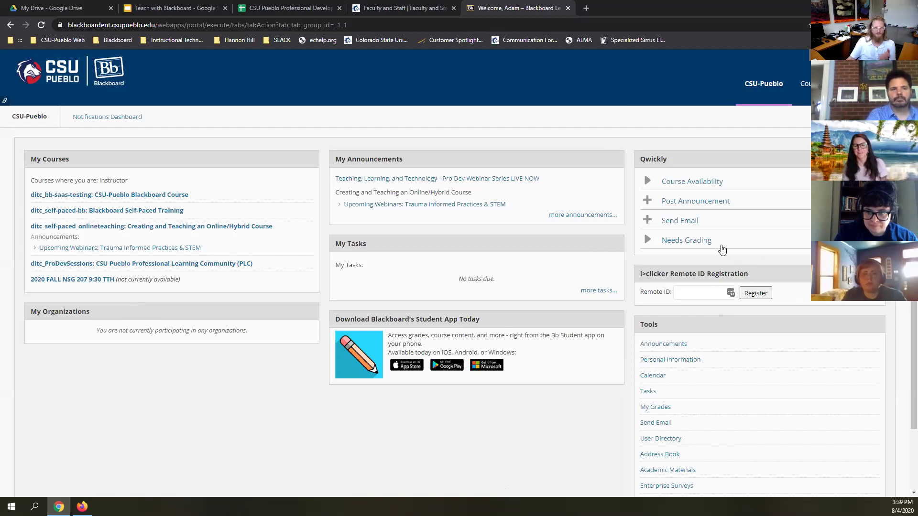
Examine Qwickly's Course Availability list and its Post Announcement form, closing both without changing or posting anything.
click(648, 185)
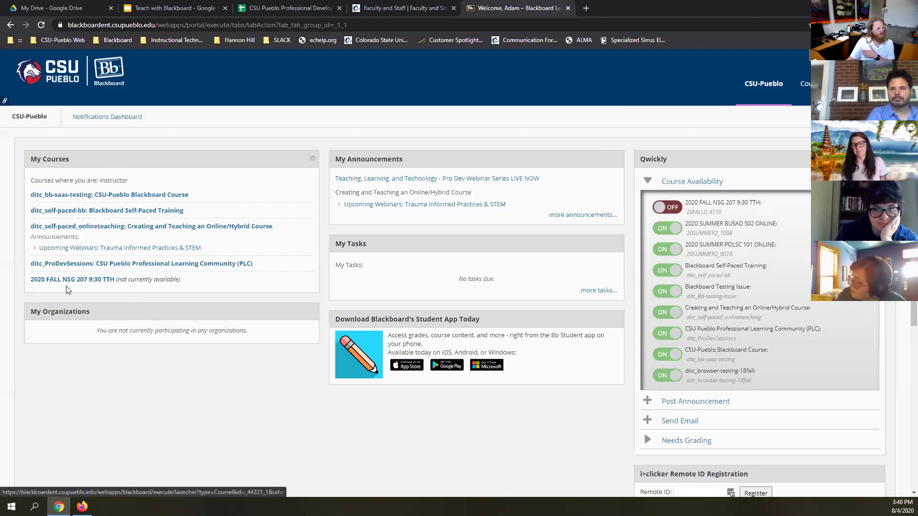
drag(116, 279, 187, 291)
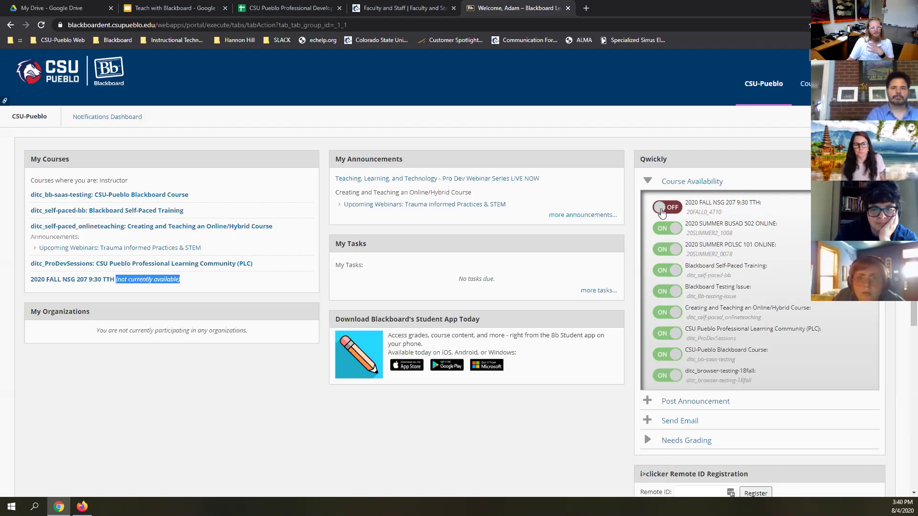
click(715, 182)
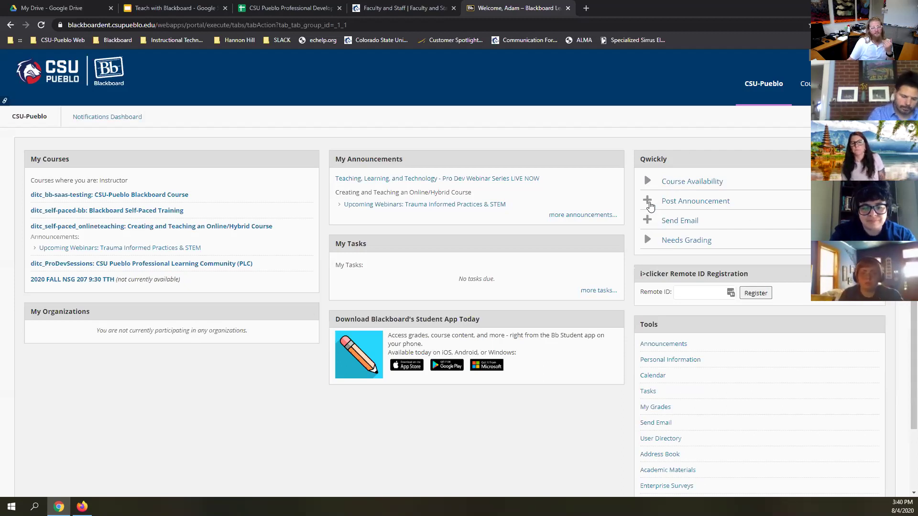
click(648, 202)
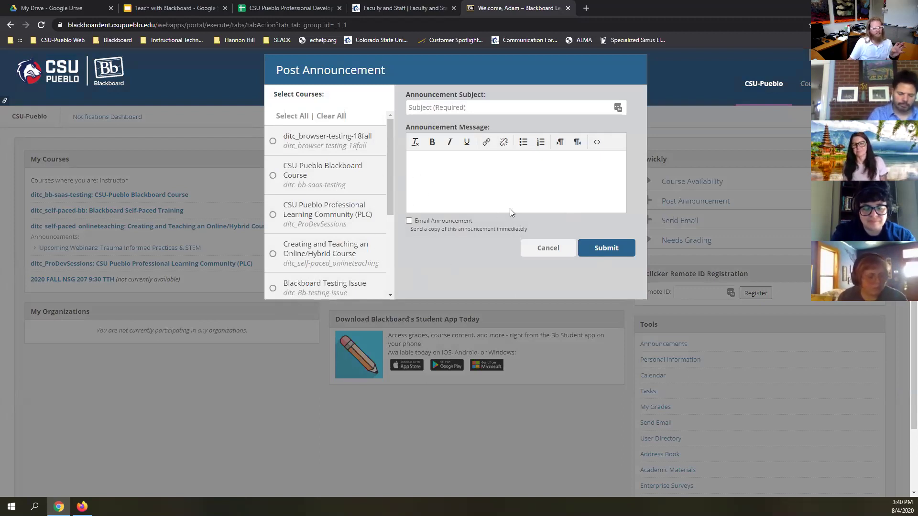
click(524, 251)
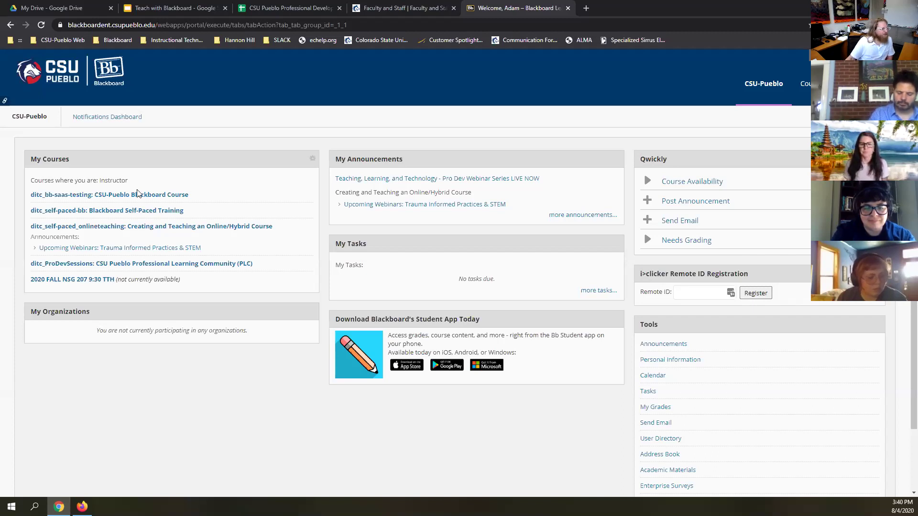
Enter the CSU-Pueblo Blackboard Course (ditc_bb-saas-testing) and permanently delete the Zoom Meeting link from its course menu.
click(139, 196)
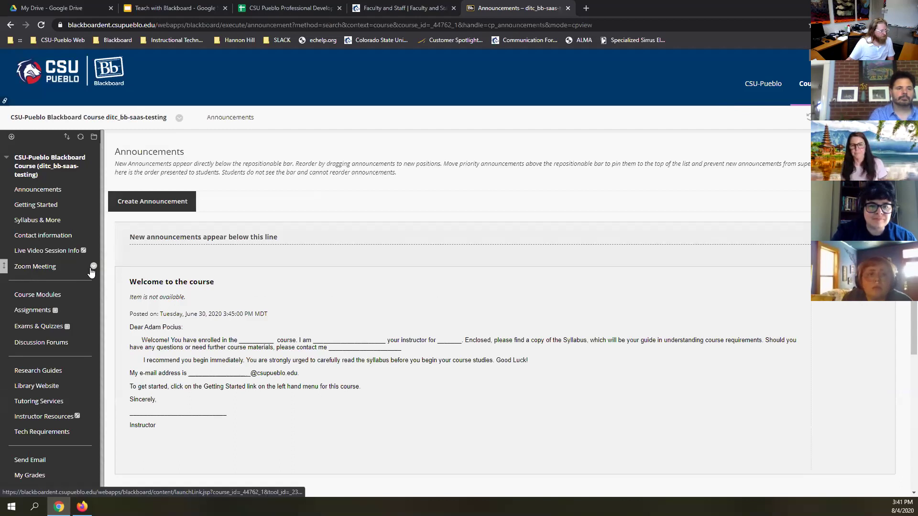
click(94, 267)
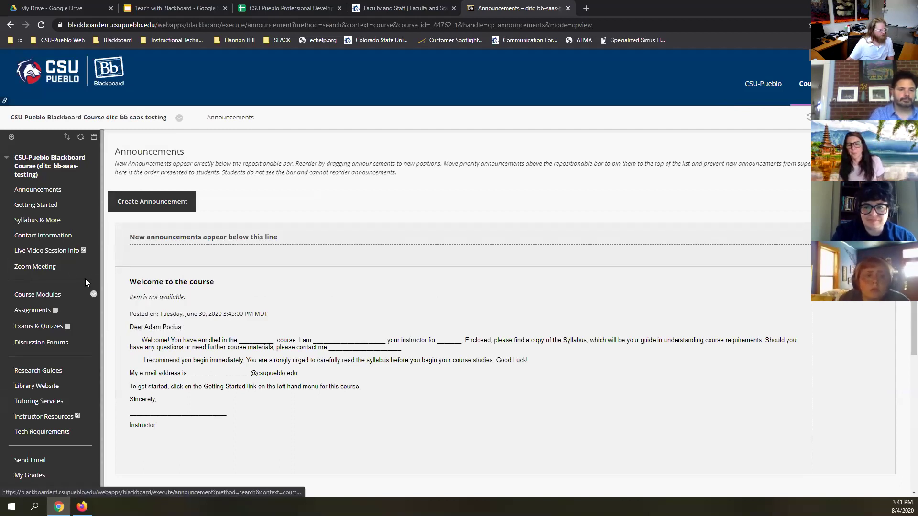
click(94, 267)
click(107, 327)
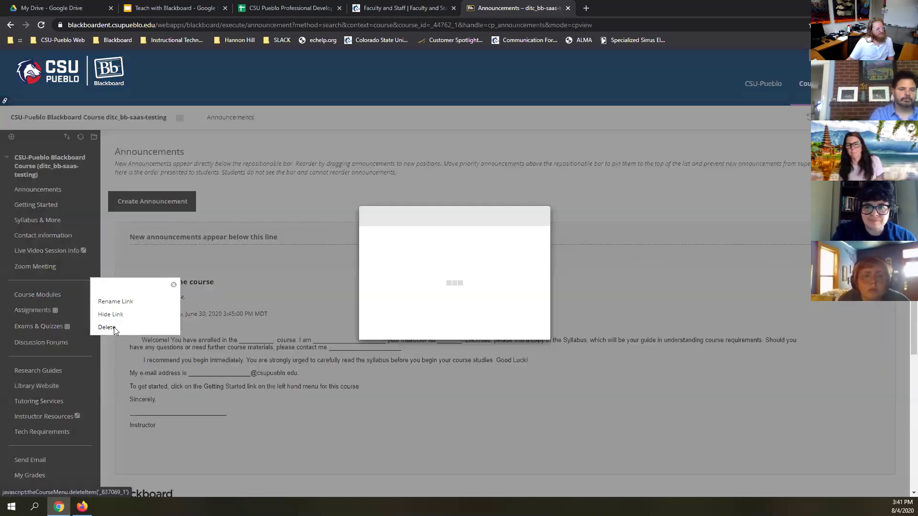
click(403, 282)
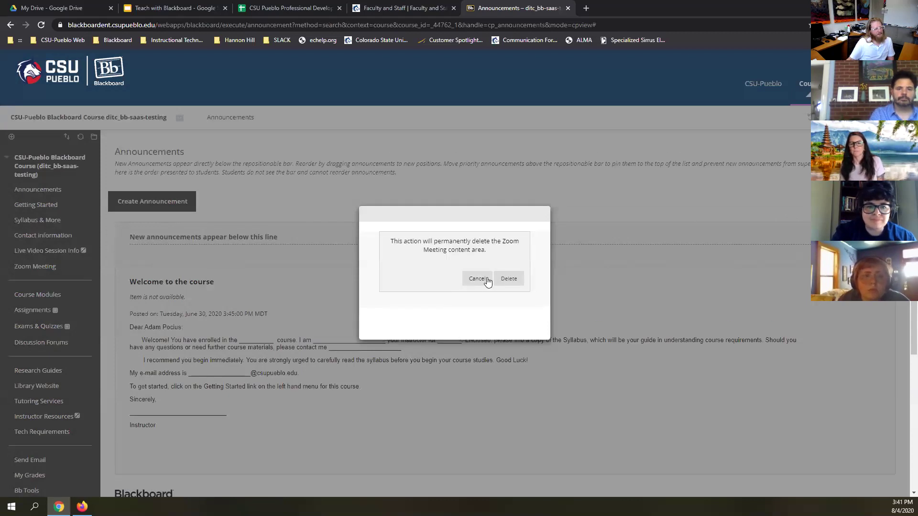
click(506, 279)
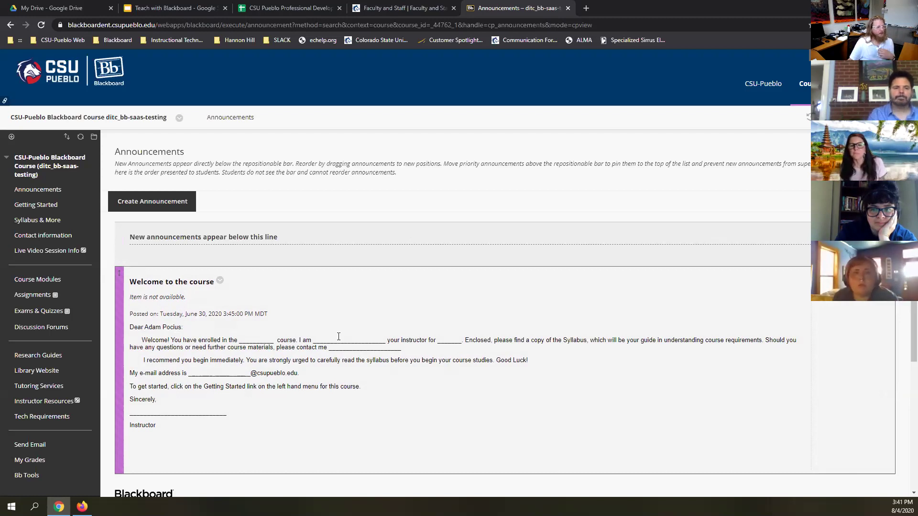
Examine the "Welcome to the course" announcement in edit mode, especially its user-name placeholder and course blank, and leave without saving.
click(220, 282)
click(228, 313)
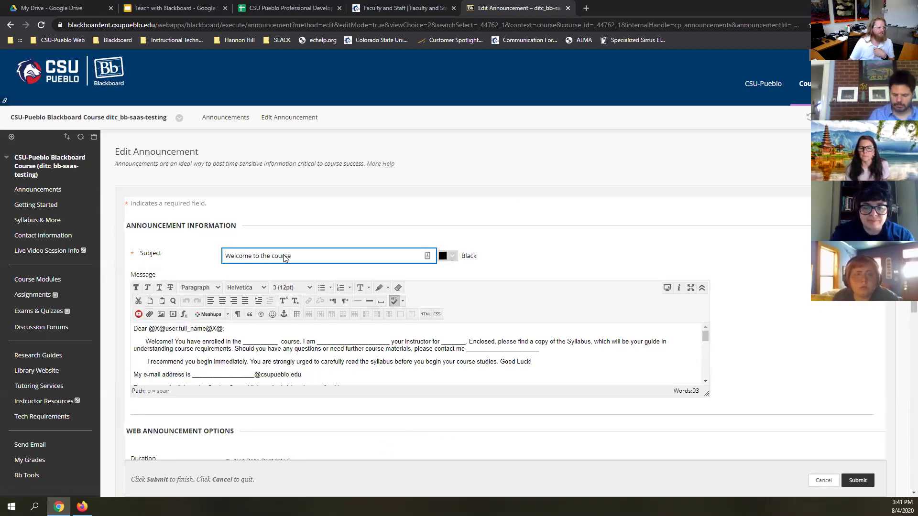
drag(149, 329, 222, 330)
click(150, 343)
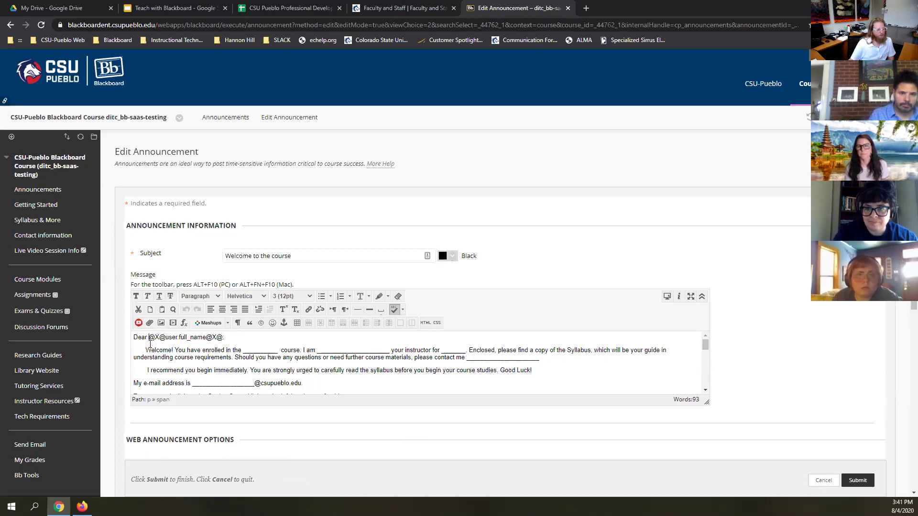
drag(223, 337, 151, 334)
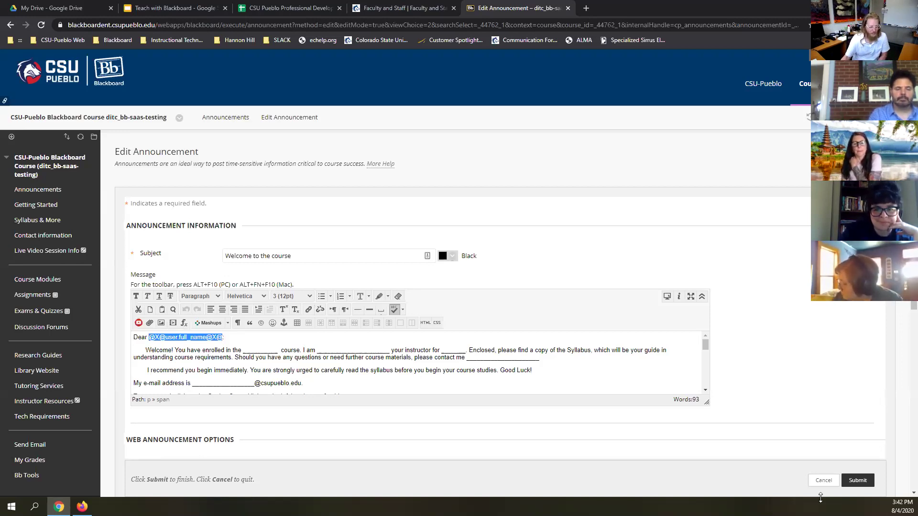
drag(281, 352, 250, 352)
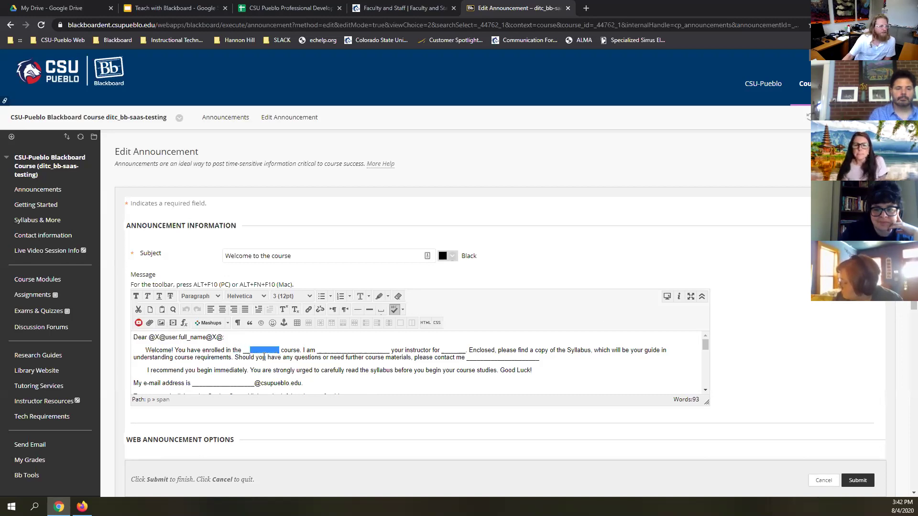
click(824, 481)
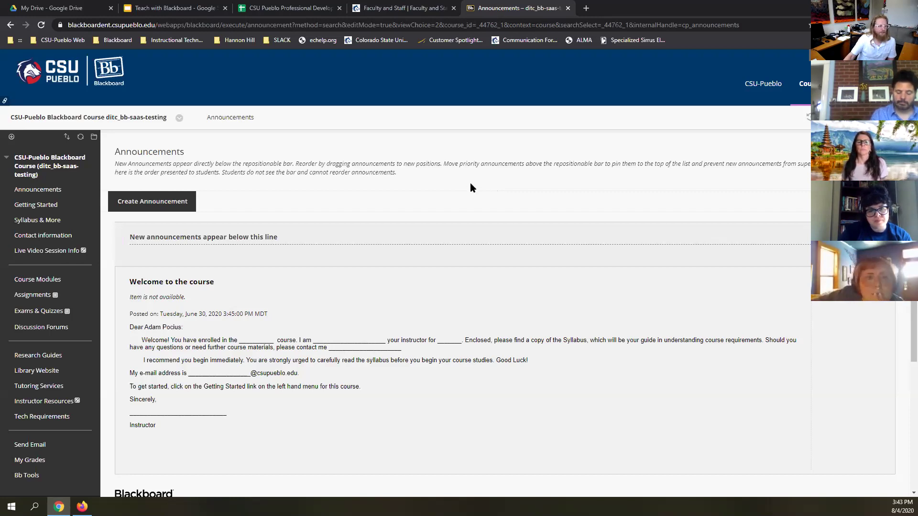
Examine the "Join Live Zoom Now!" item's link and schedule table in edit mode under Live Video Session Info, and leave without saving.
click(33, 256)
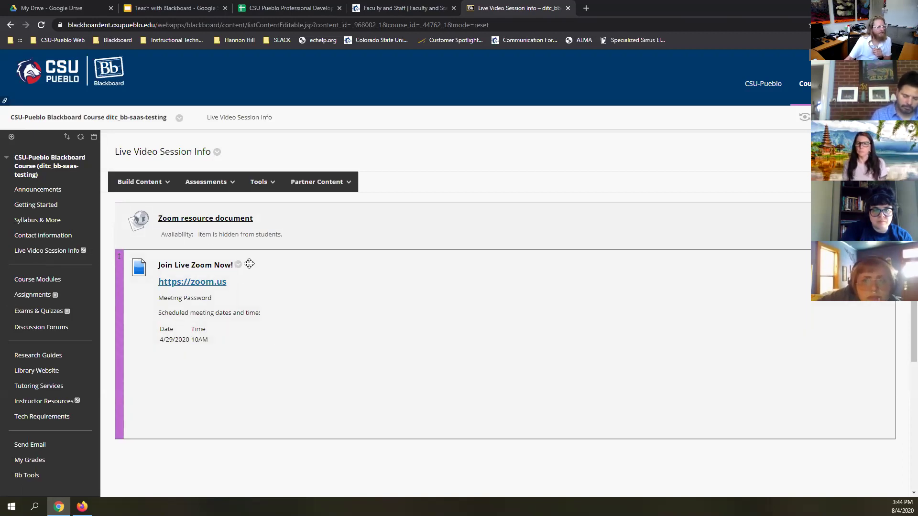
click(237, 265)
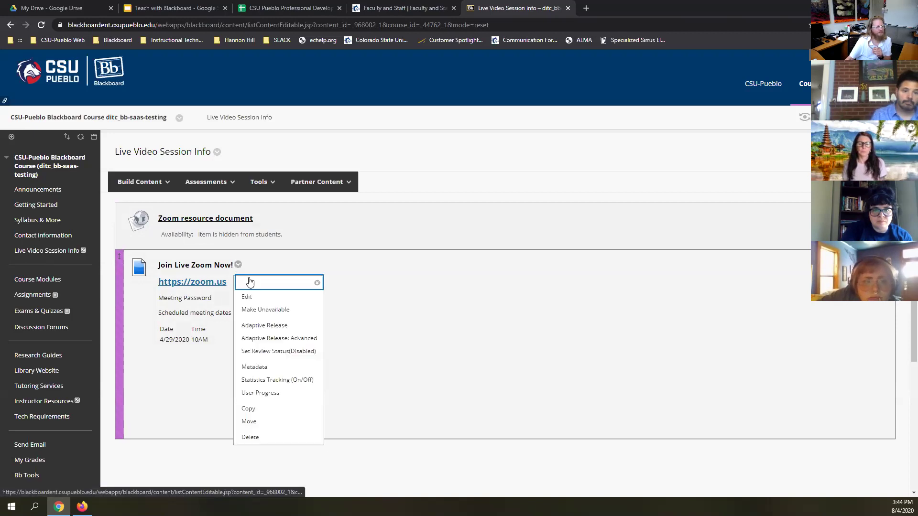
click(247, 296)
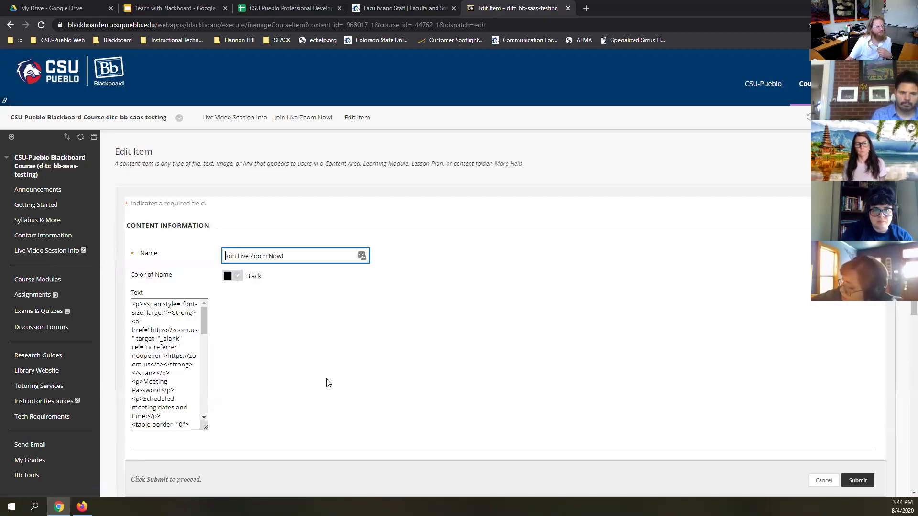
drag(213, 349, 89, 353)
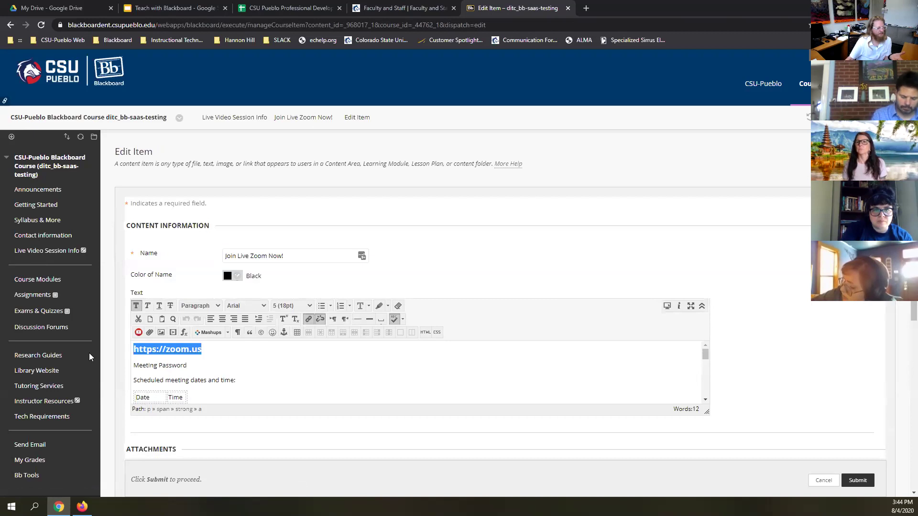
scroll(239, 373, down, 1)
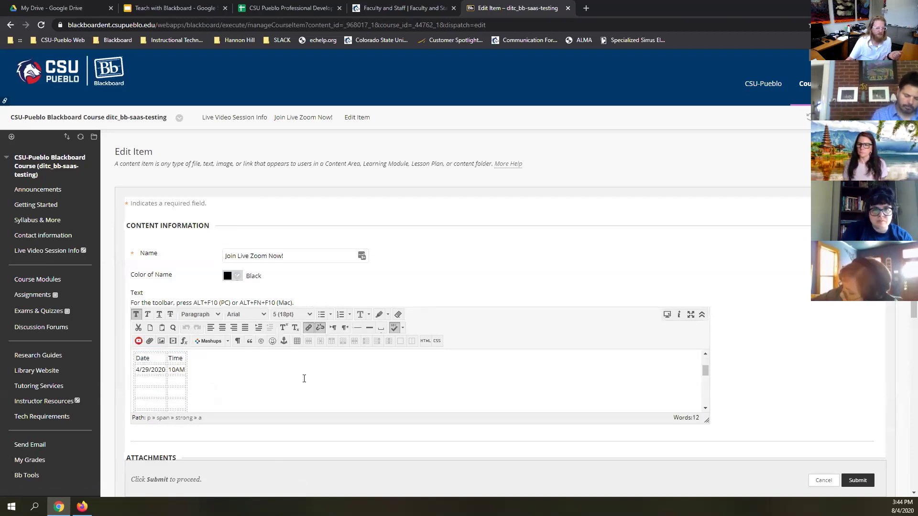
click(824, 480)
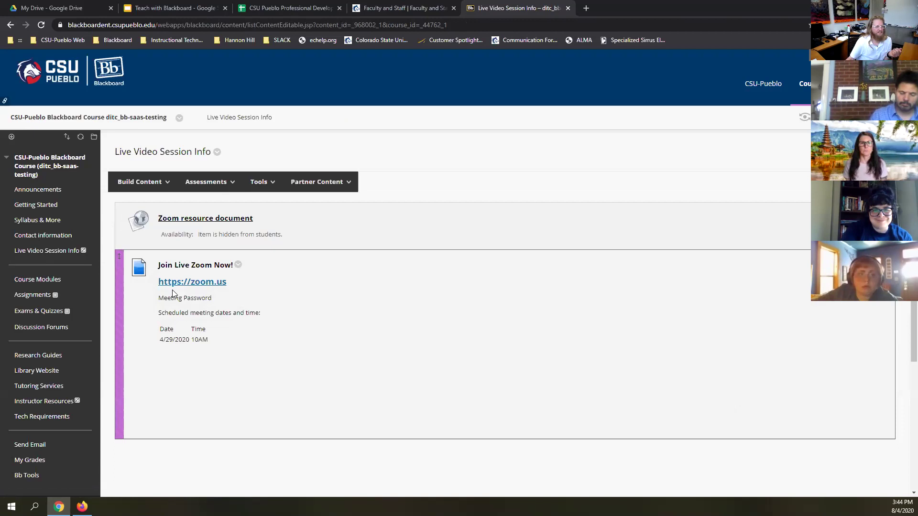
Permanently delete the Live Video Session Info content area from the course menu, including all the content items within it.
click(94, 252)
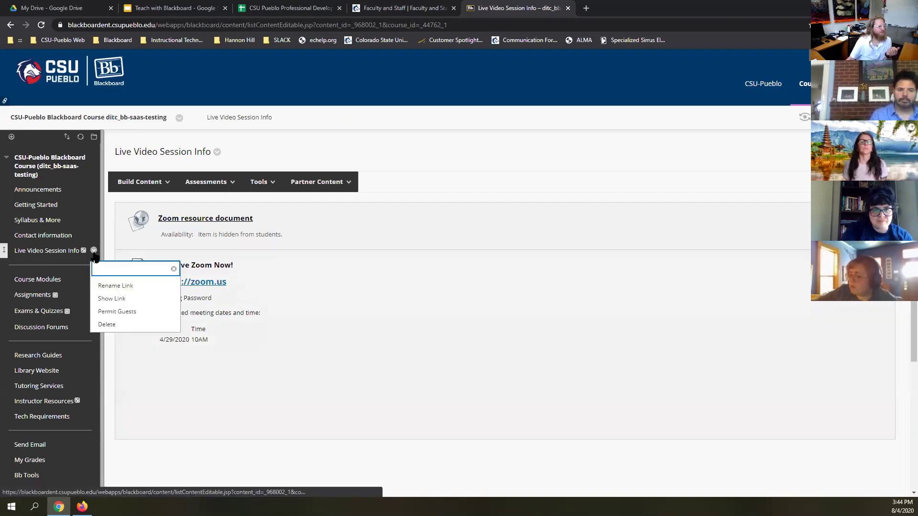
click(113, 326)
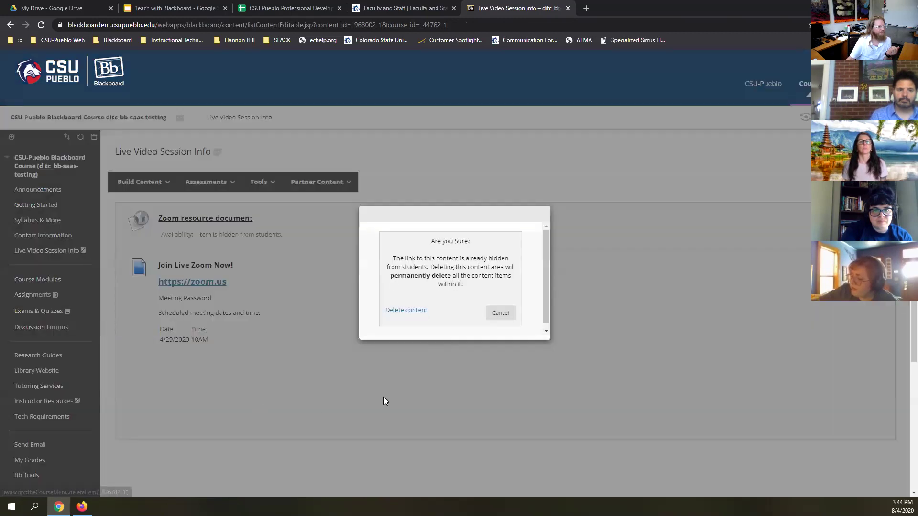
click(427, 312)
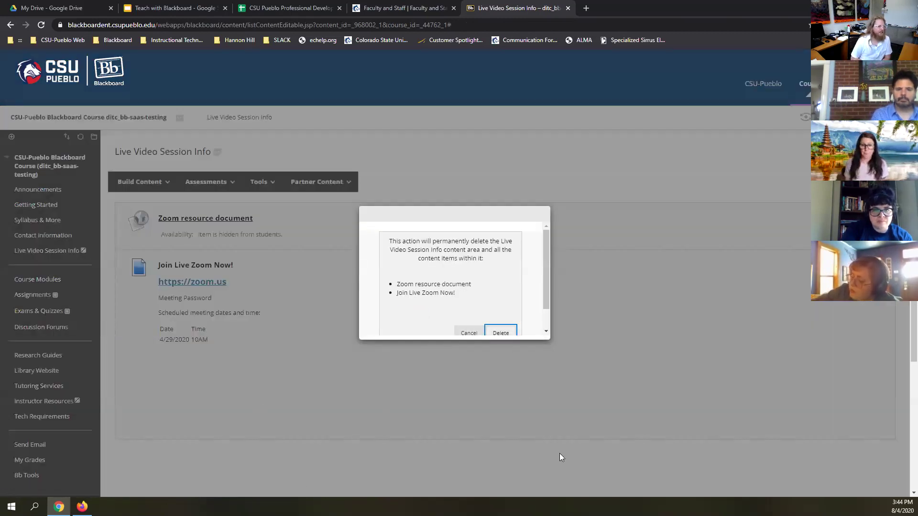
key(Return)
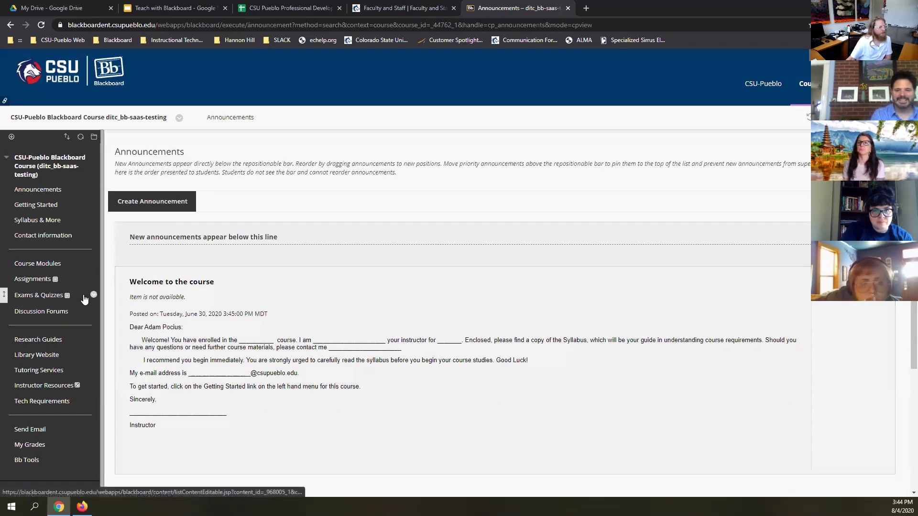
Enlarge the course's Announcements page in the browser by six zoom levels.
click(11, 137)
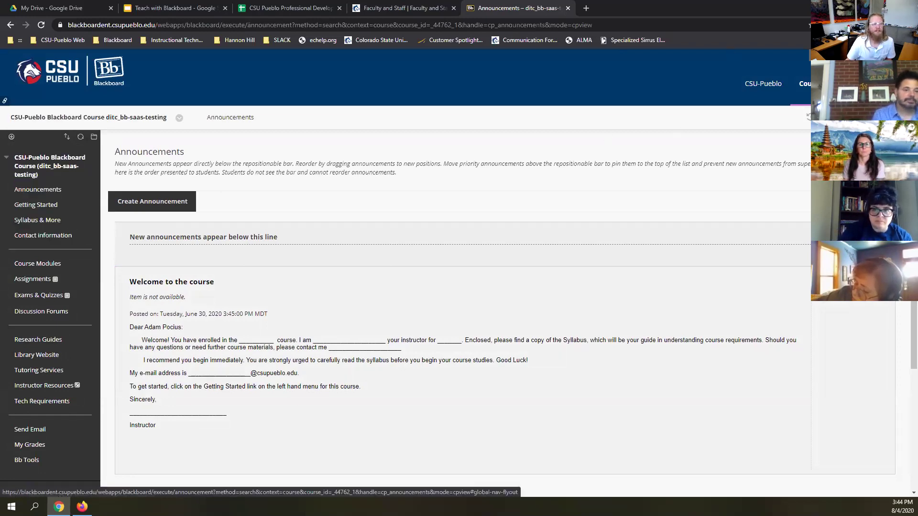
click(806, 84)
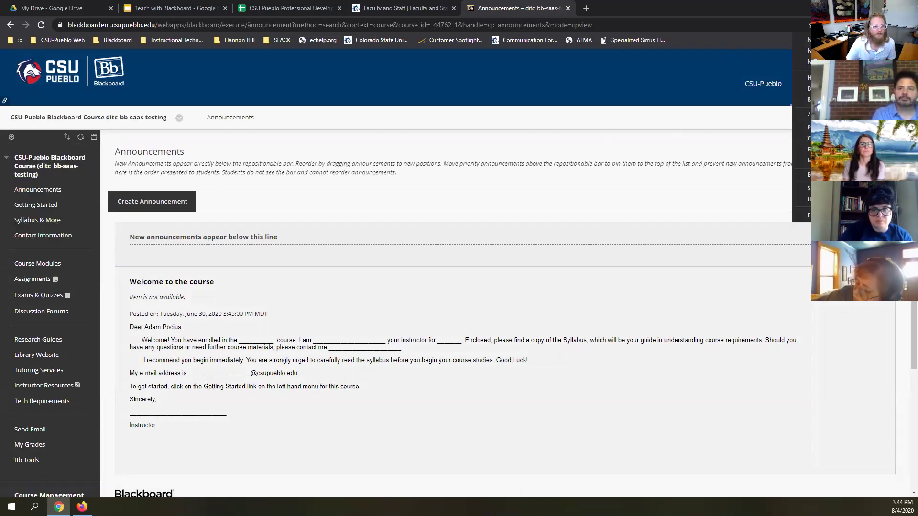
key(ctrl+plus)
key(ctrl+plus)
key(ctrl+plus)
key(ctrl+plus)
key(ctrl+plus)
key(ctrl+plus)
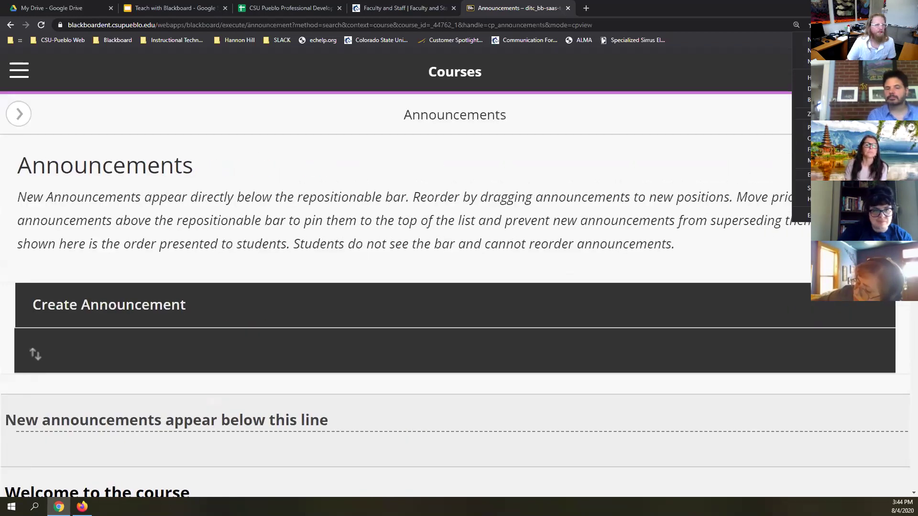
Reduce the Announcements page's browser zoom by three levels and expand the collapsed course menu.
key(ctrl+minus)
key(ctrl+minus)
key(ctrl+minus)
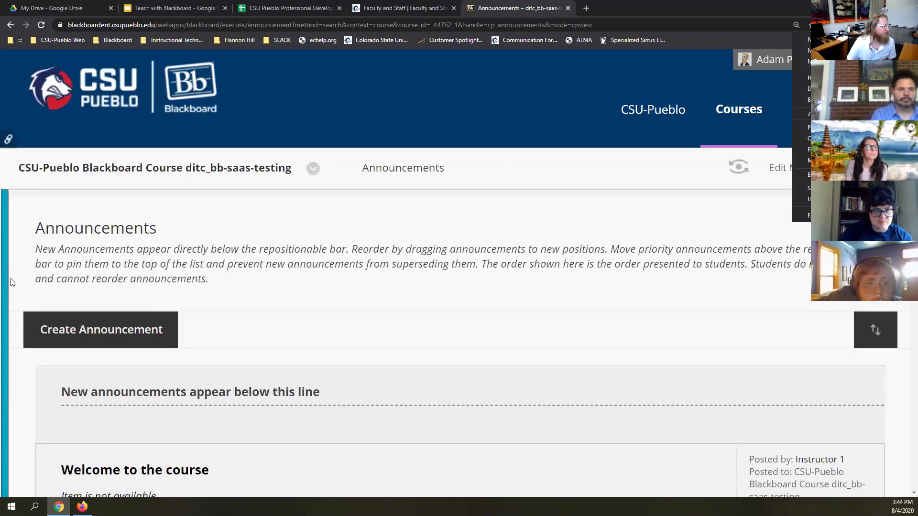
click(4, 281)
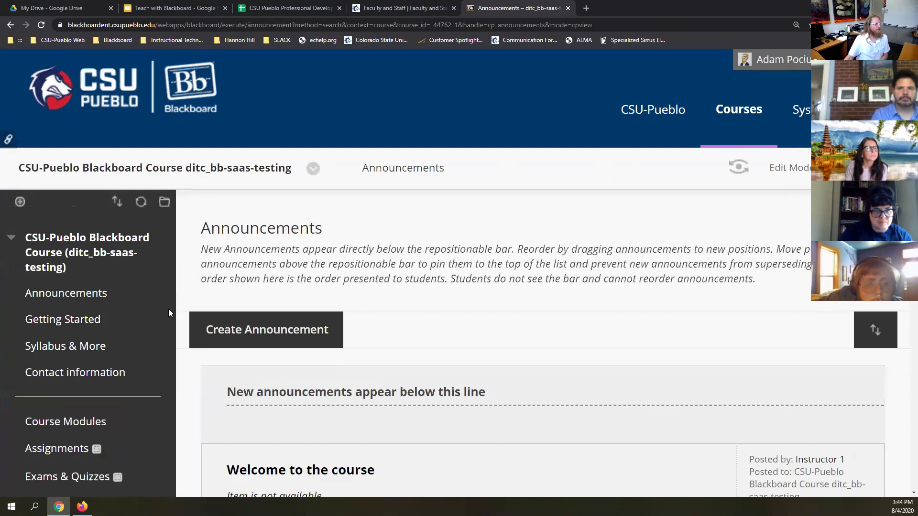
Start a new tool link in the course menu and set its type to Zoom Meeting.
click(20, 202)
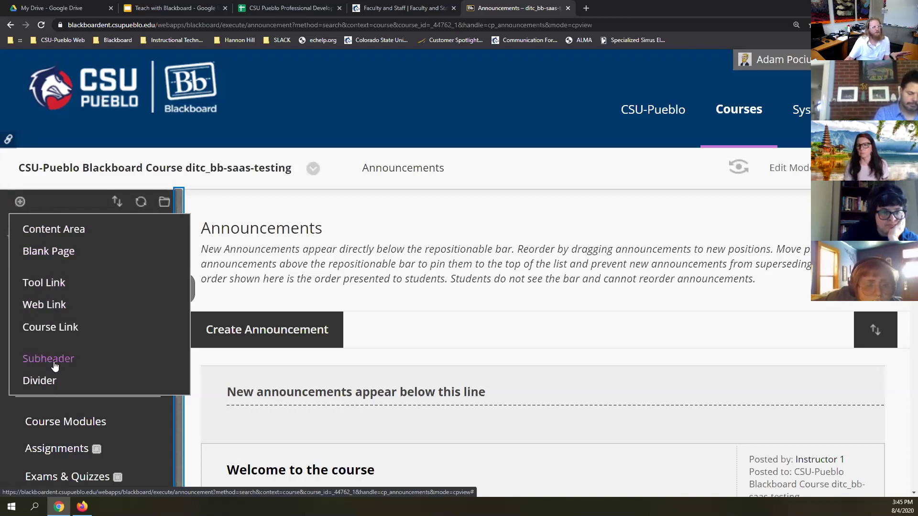
click(46, 288)
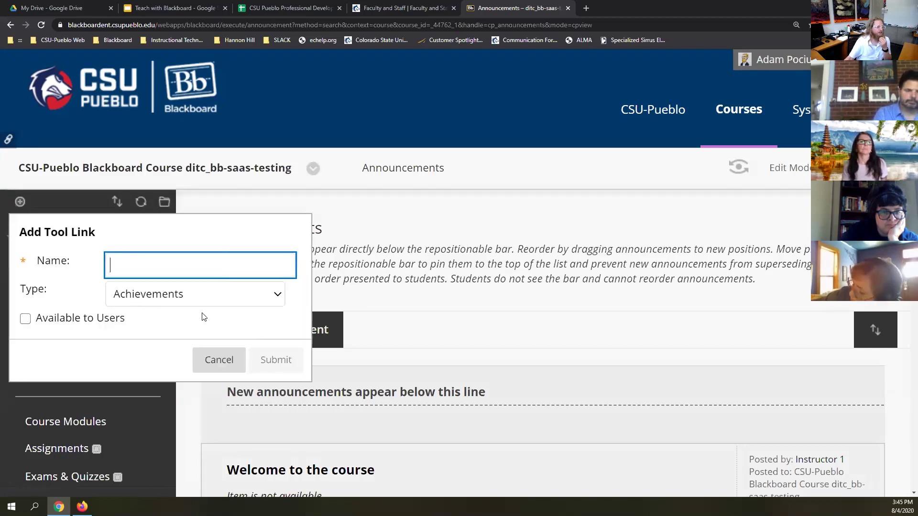
click(258, 279)
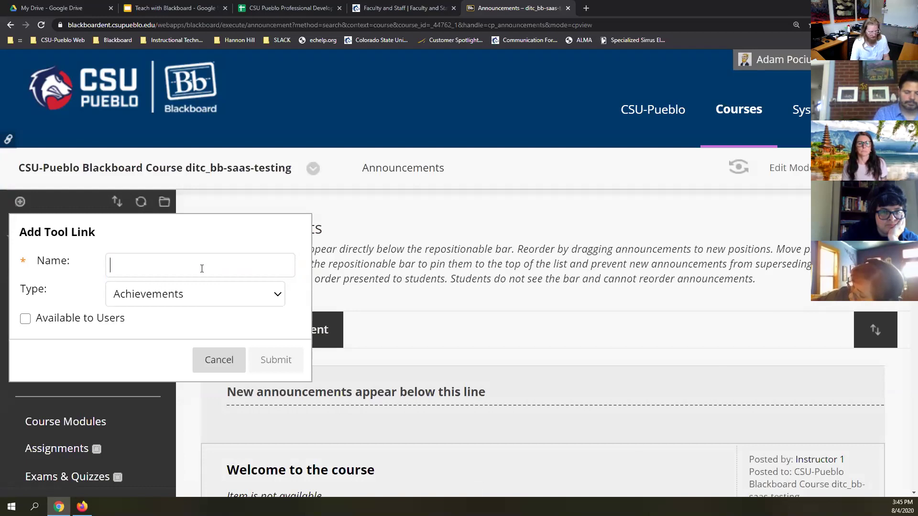
click(225, 300)
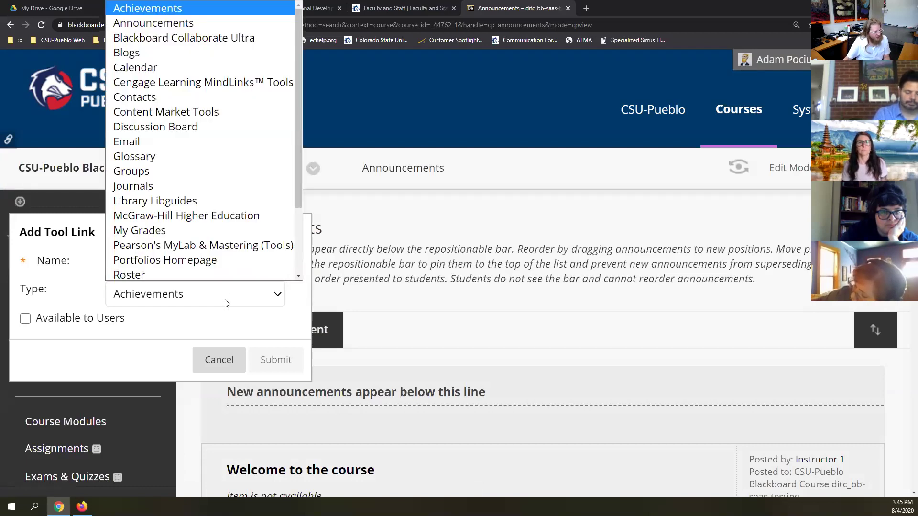
key(t)
scroll(244, 227, down, 2)
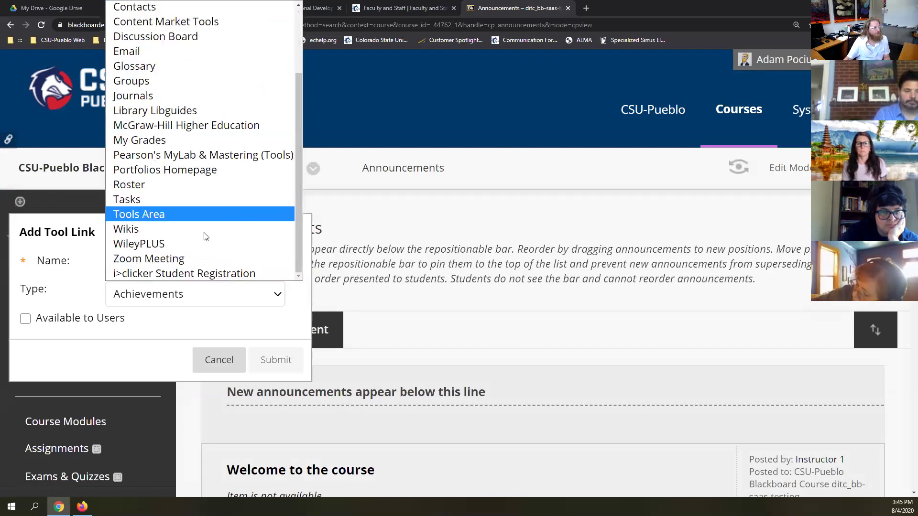
click(149, 260)
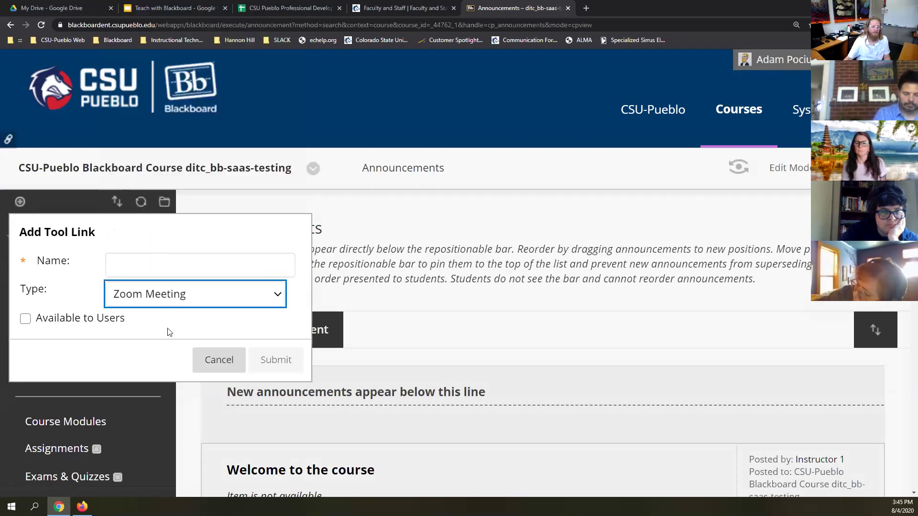
Name the tool link "Zoom Classroom", make it available to users, and submit it.
click(135, 258)
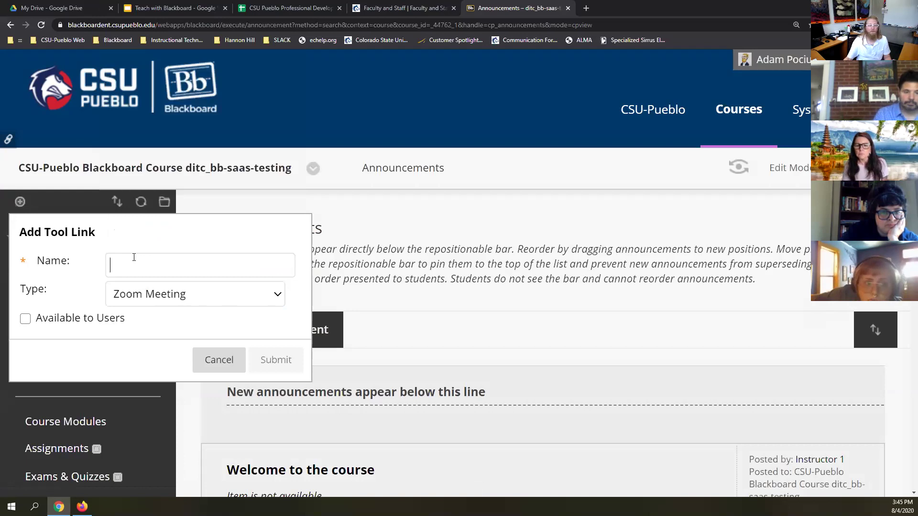
text(Z)
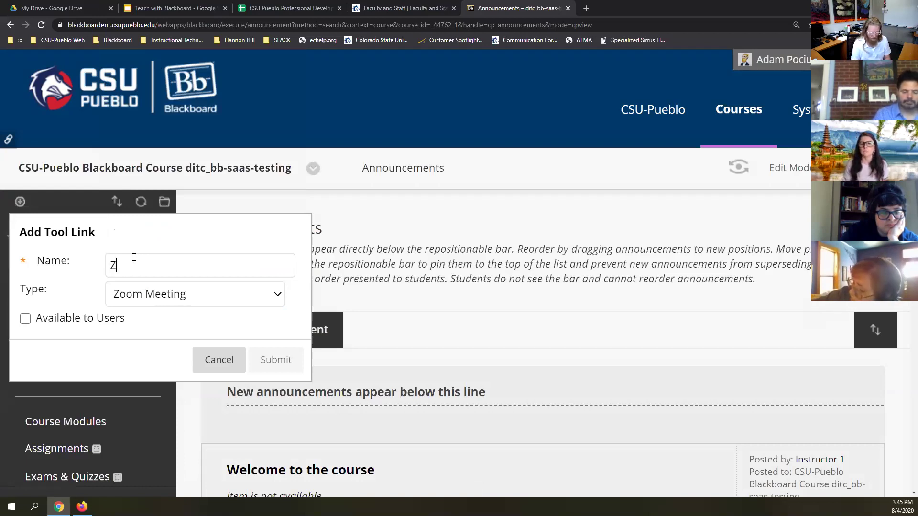
text(oom Mee)
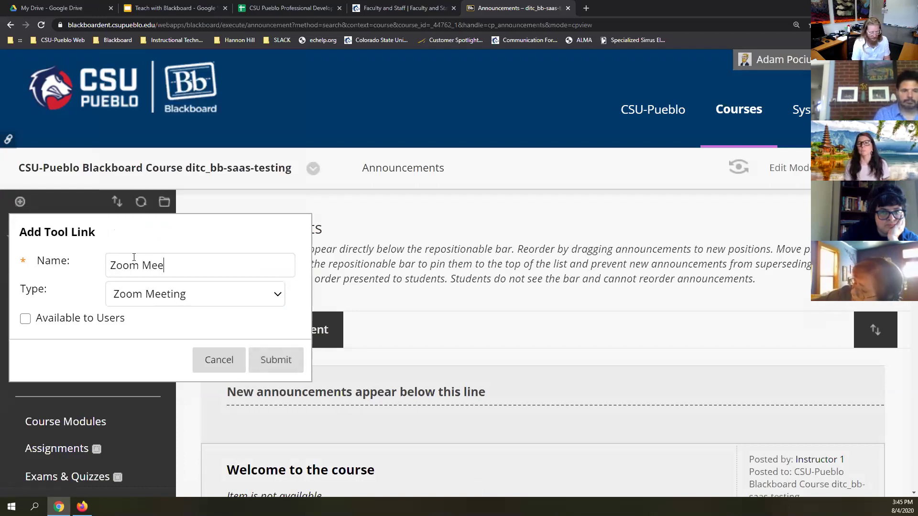
key(BackSpace)
key(BackSpace)
key(BackSpace)
text(Classroom)
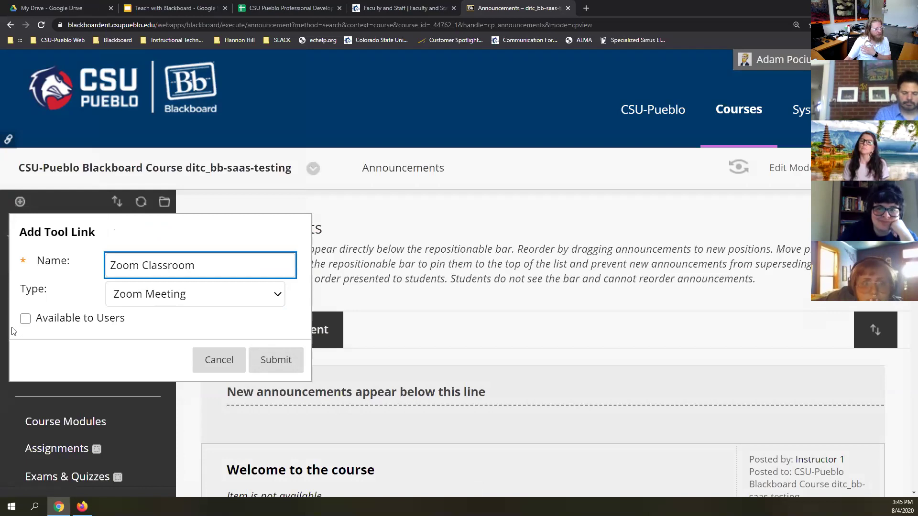
click(26, 318)
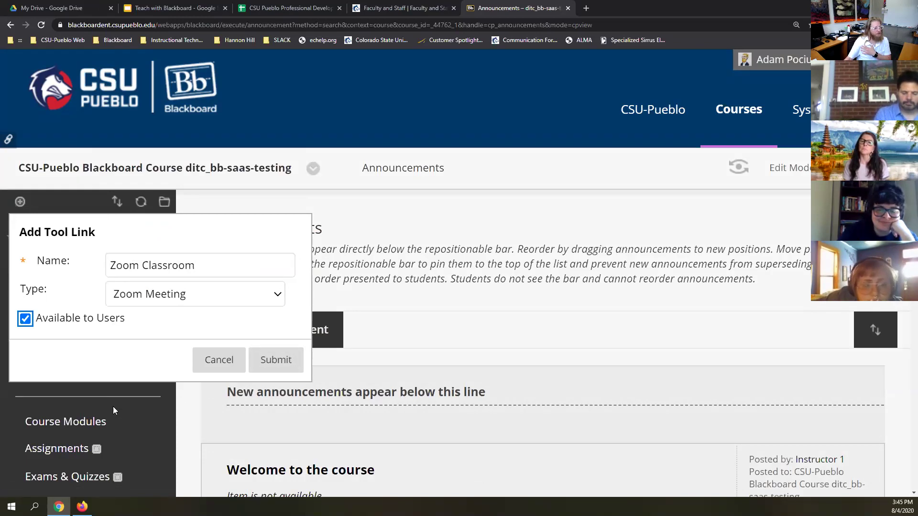
click(274, 361)
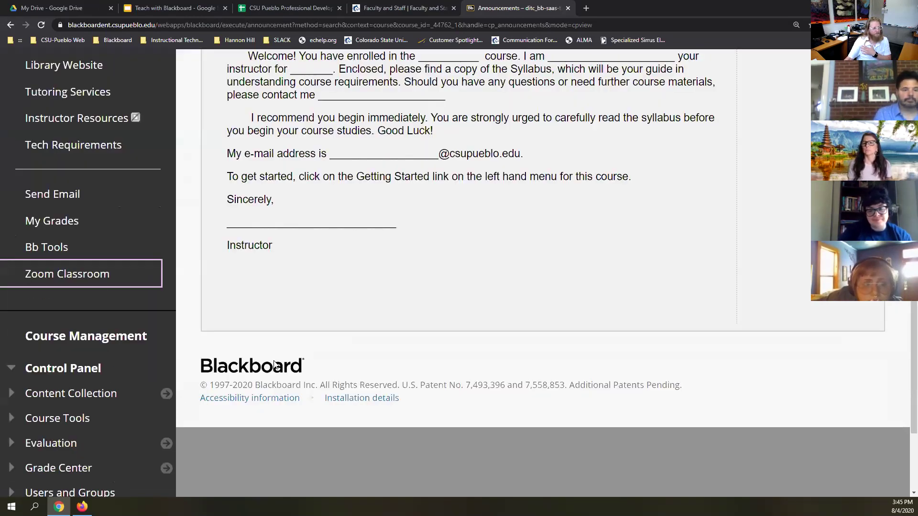
Move the Zoom Classroom link in the course menu to directly below Contact information.
click(910, 25)
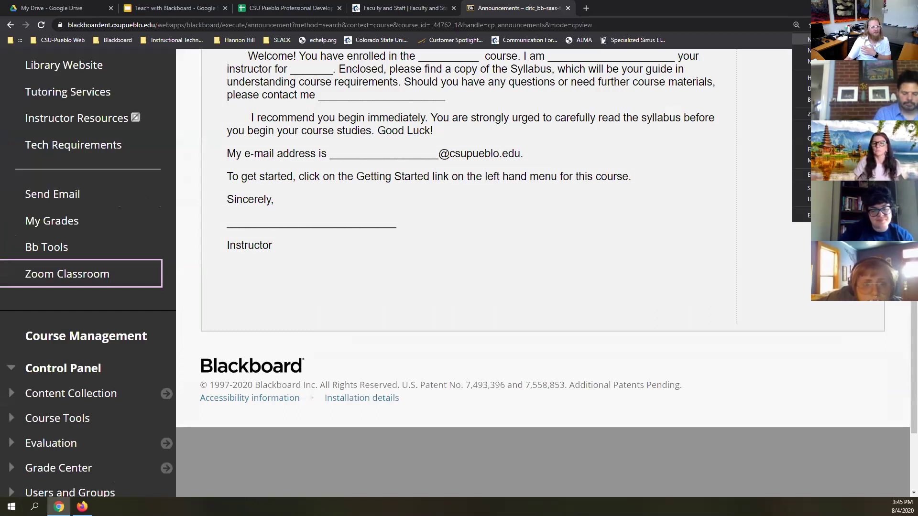
click(853, 114)
click(853, 114)
click(853, 114)
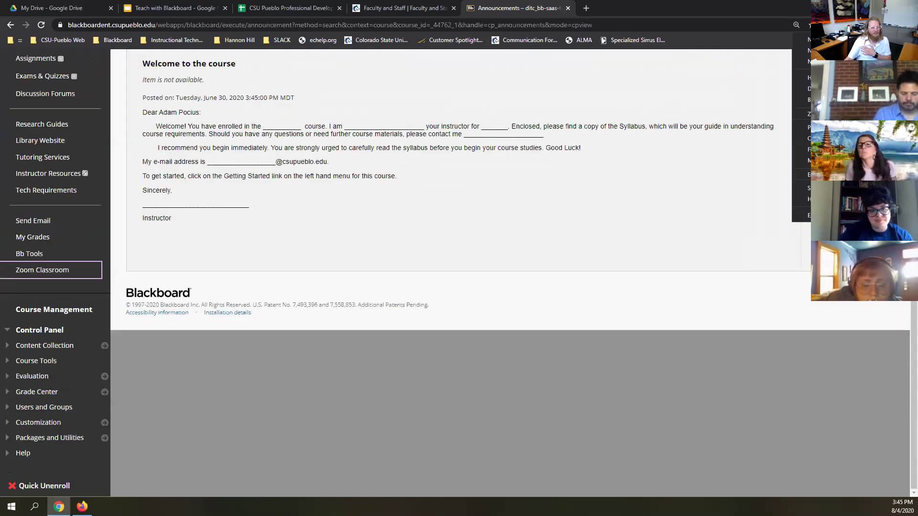
click(853, 114)
click(521, 233)
scroll(520, 233, up, 4)
scroll(472, 233, down, 1)
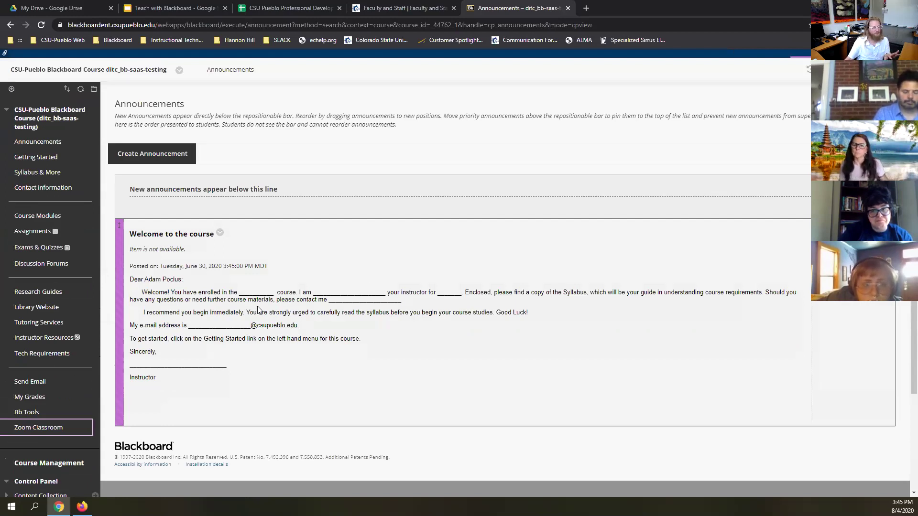
drag(5, 430, 29, 201)
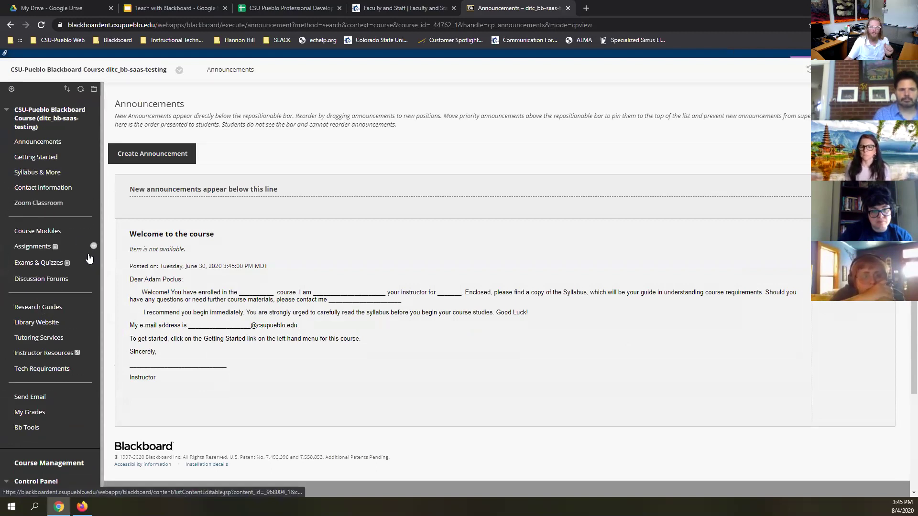
Schedule a new meeting from Zoom Classroom, keeping the default topic, date and time, enabling the Waiting Room, and saving it.
click(32, 206)
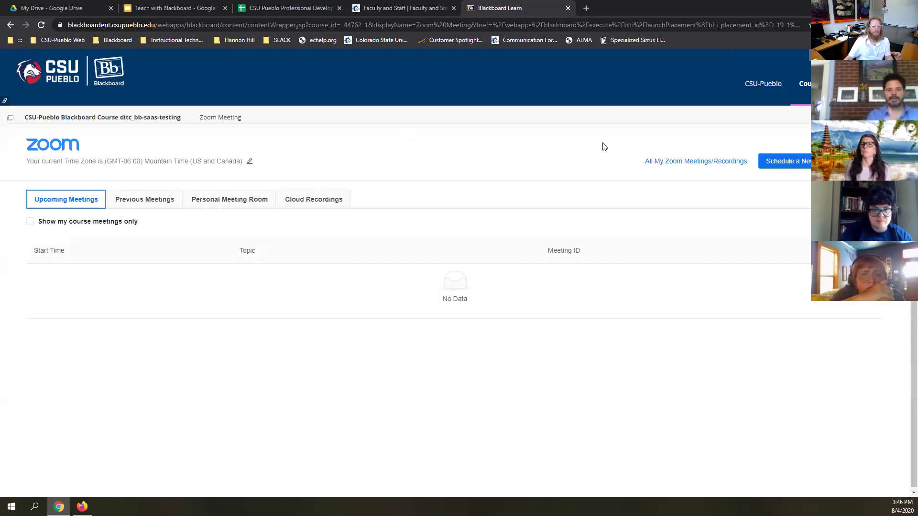
click(782, 215)
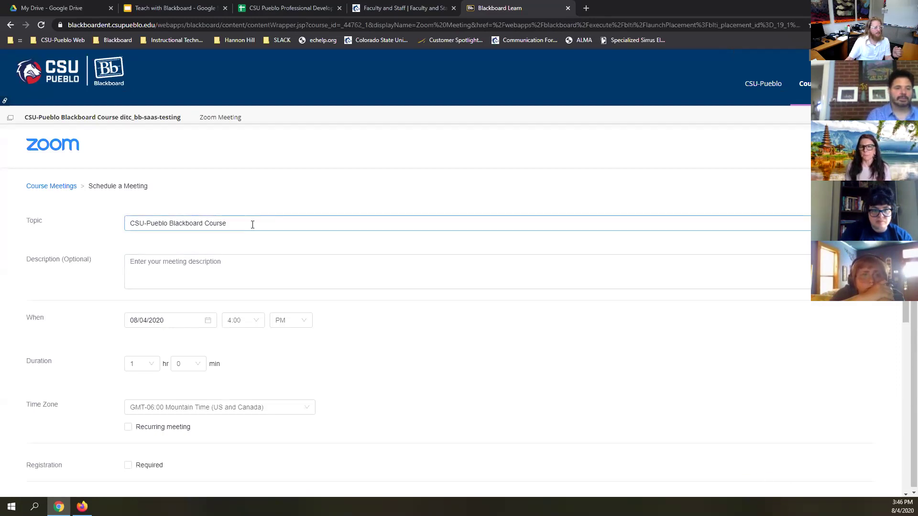
scroll(313, 325, down, 3)
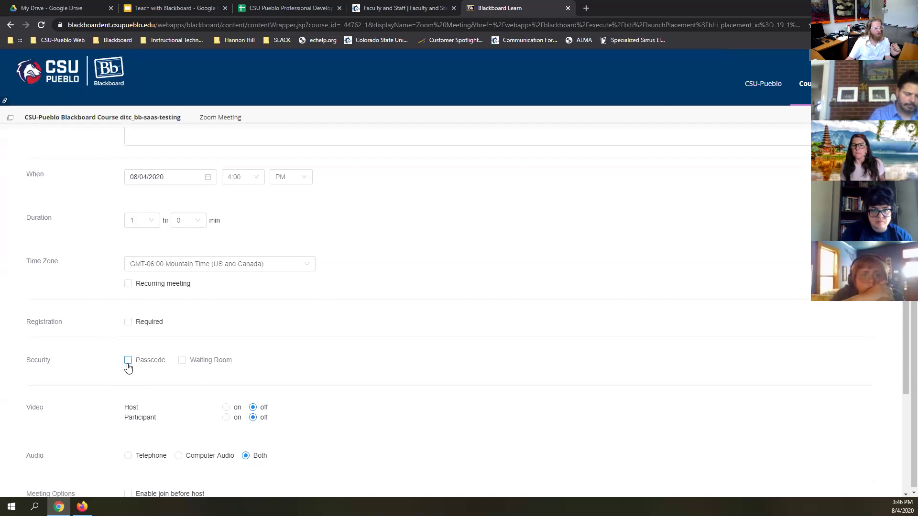
click(182, 360)
scroll(437, 293, down, 4)
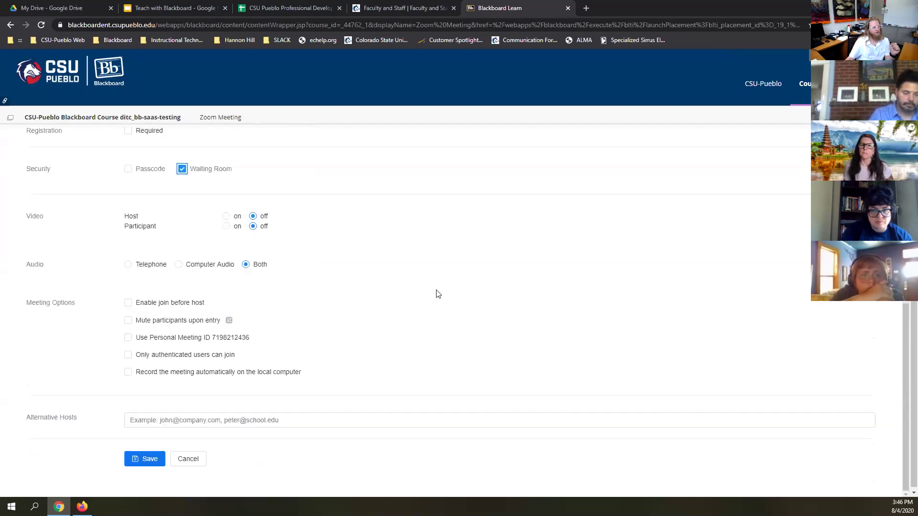
click(151, 459)
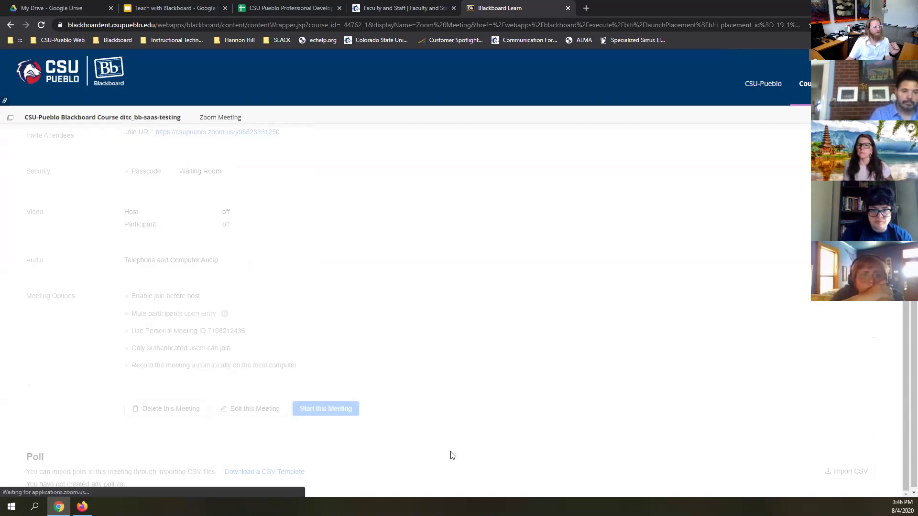
scroll(521, 380, up, 5)
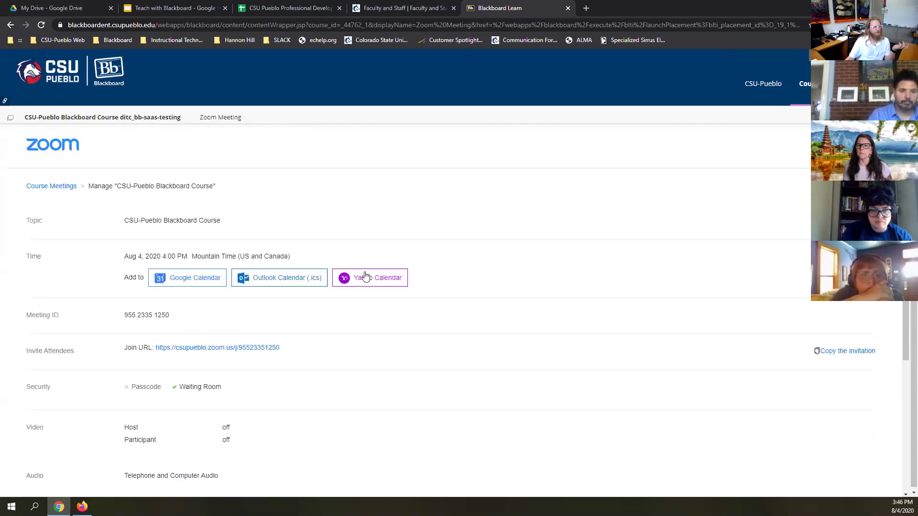
Return to the course, check the upcoming meetings and cloud recordings in Zoom Classroom, and go back to the course's announcements.
click(134, 118)
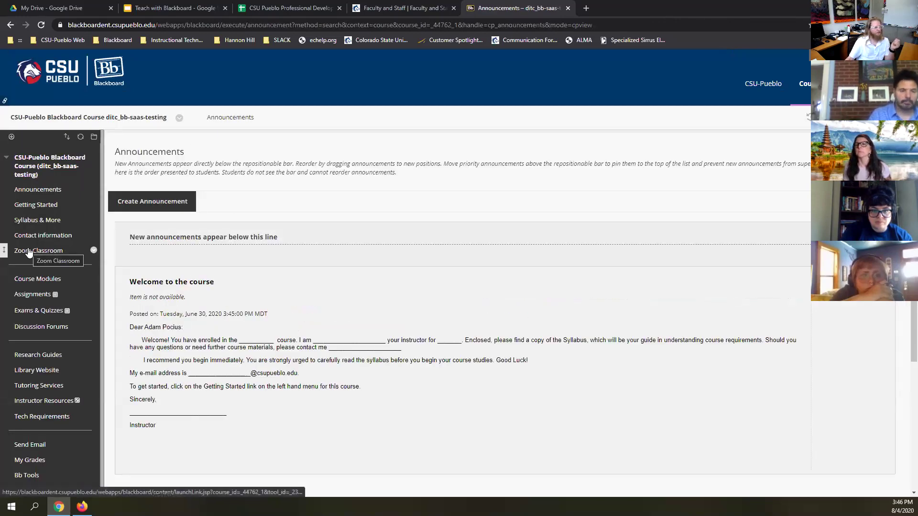
click(27, 251)
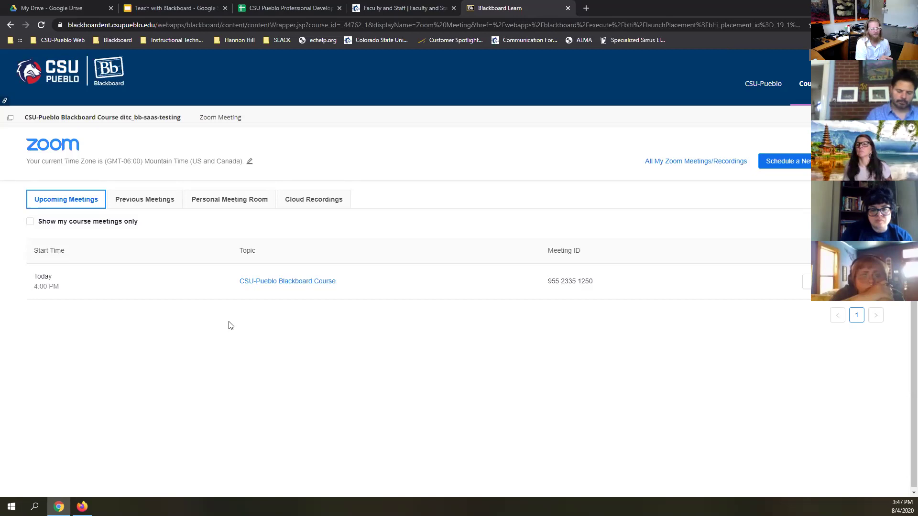
click(290, 204)
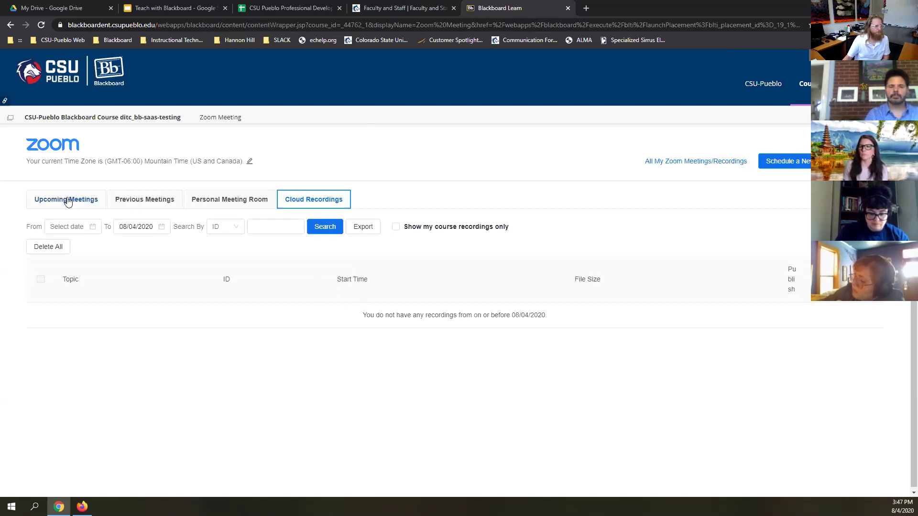
click(86, 118)
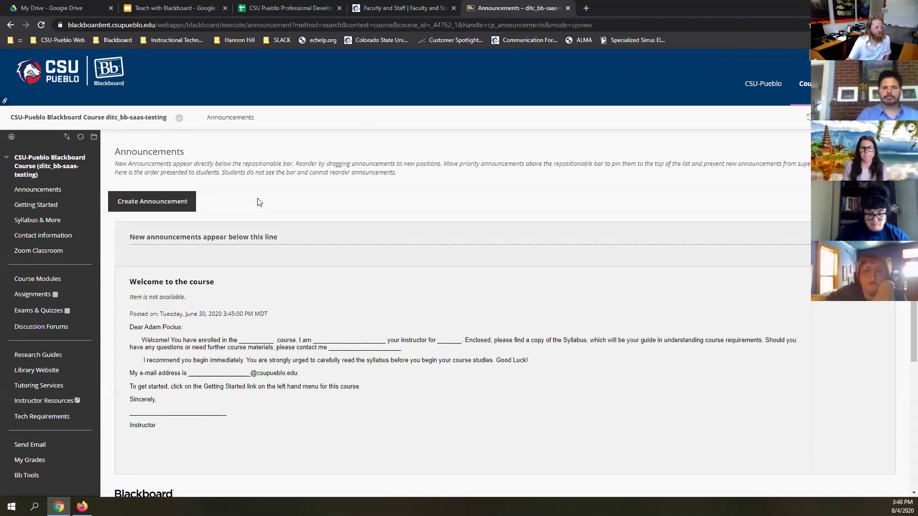
Open Course Modules, enlarge the page by three zoom levels, and examine the content types offered for building content.
mouse_move(117, 237)
click(47, 281)
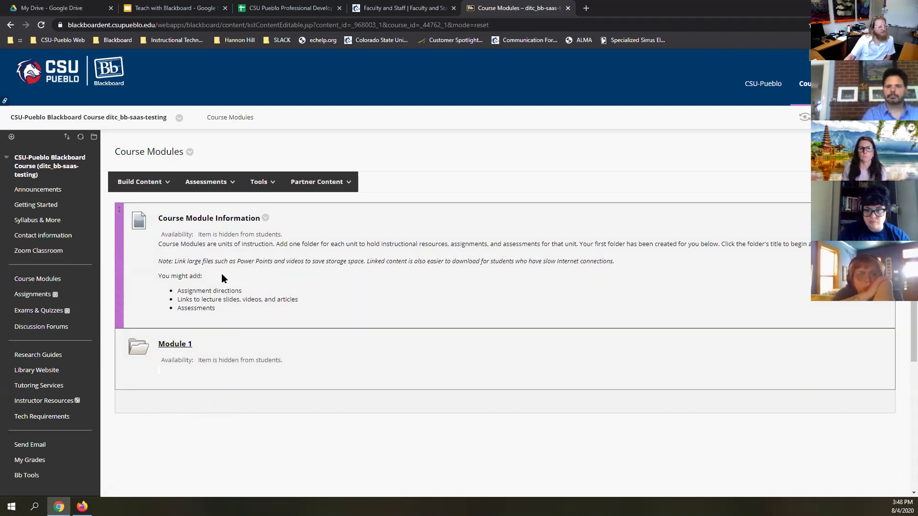
click(154, 183)
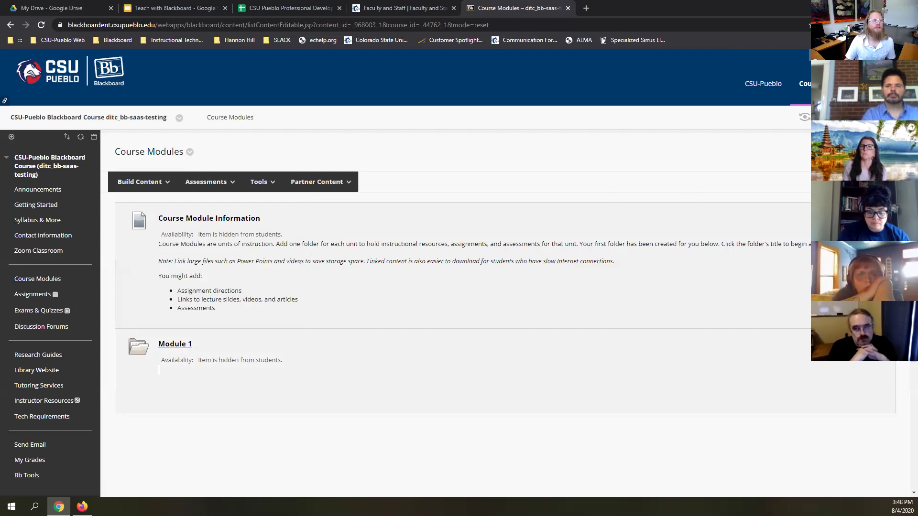
scroll(455, 287, down, 1)
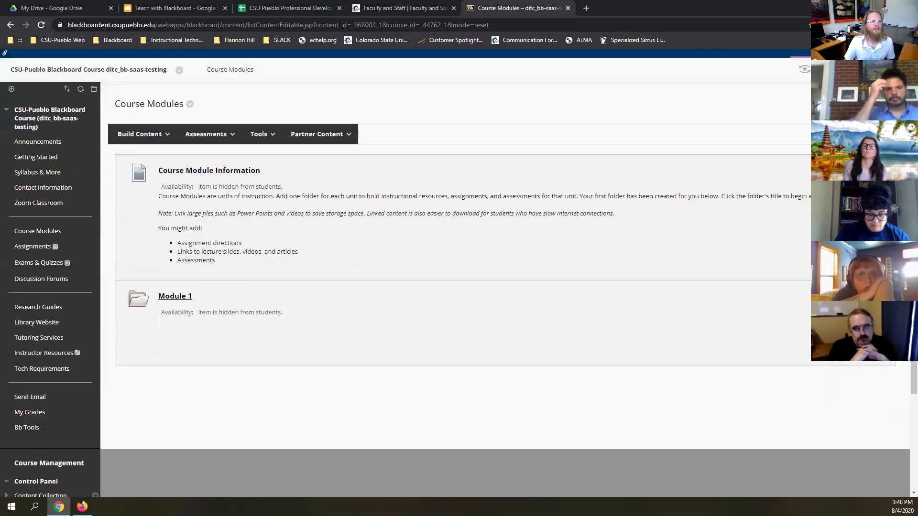
click(909, 25)
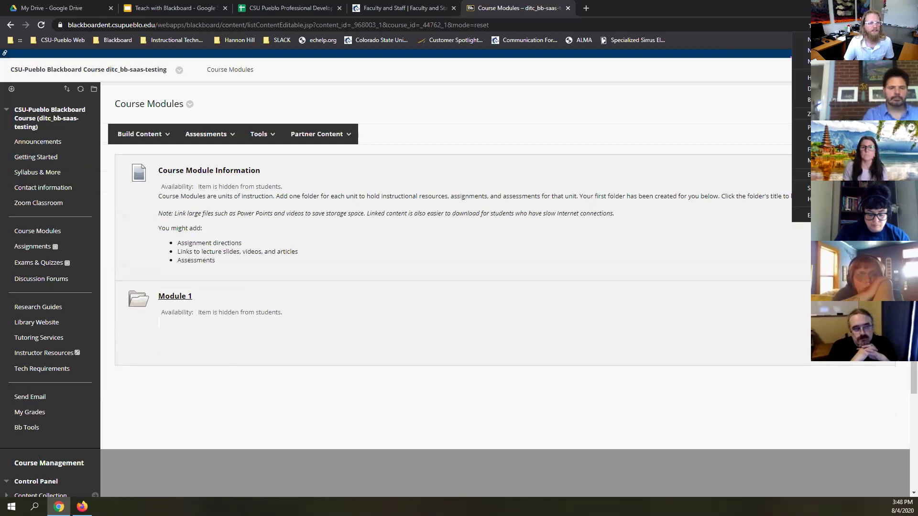
click(885, 114)
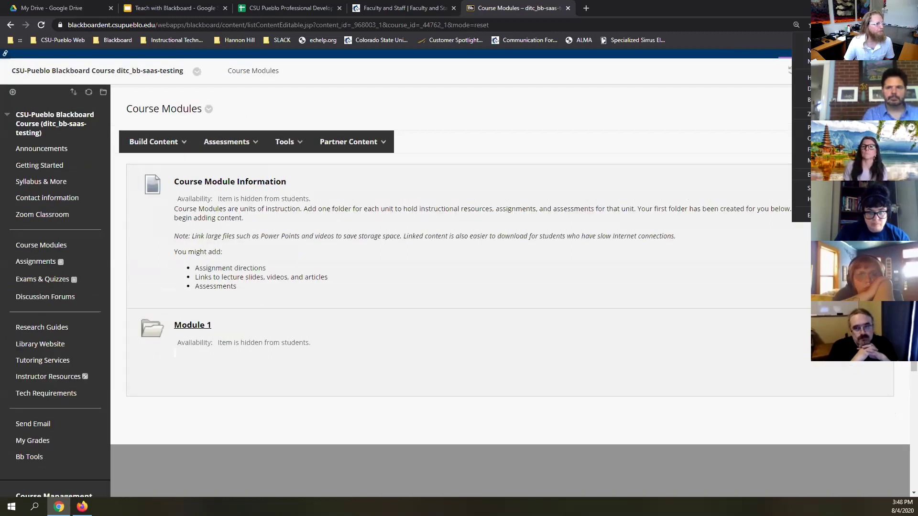
click(886, 115)
click(886, 115)
click(236, 182)
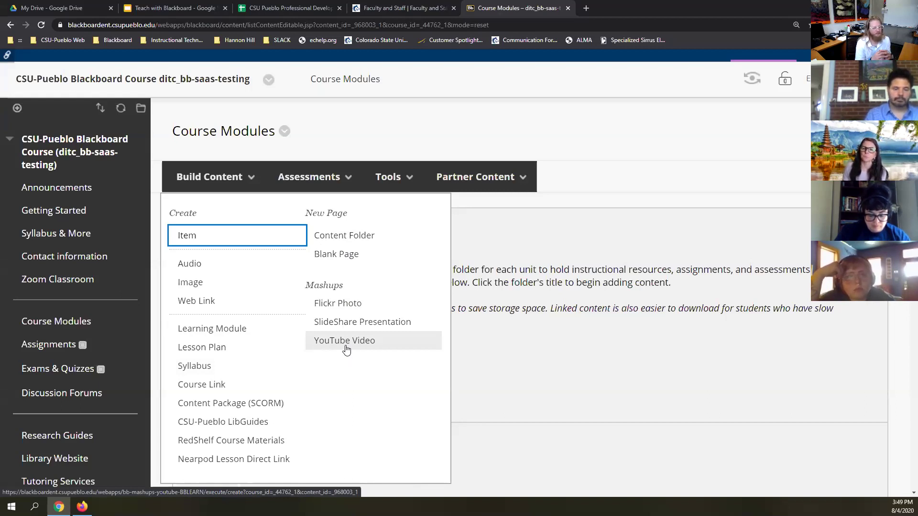
click(237, 173)
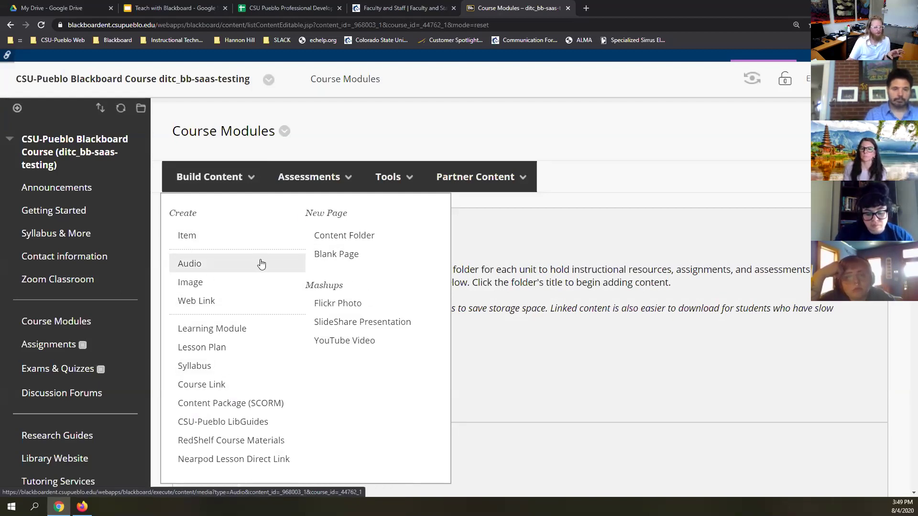
click(239, 182)
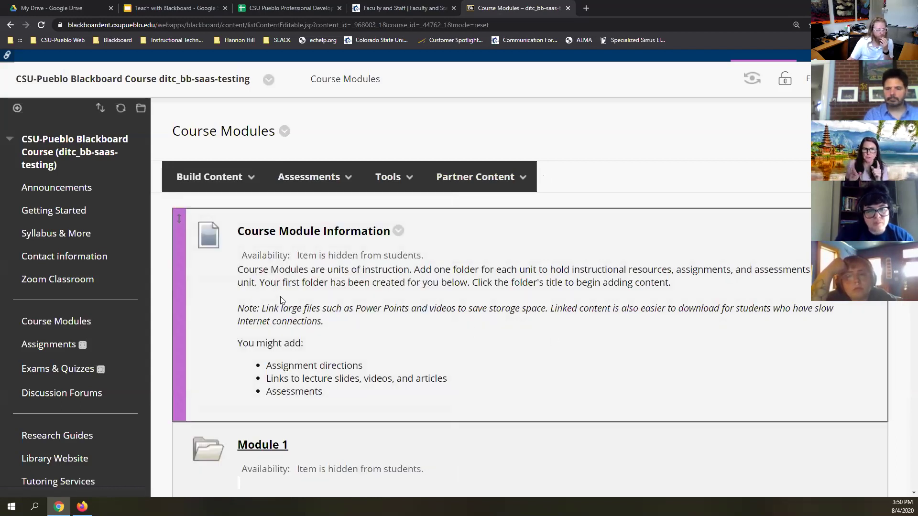
click(236, 180)
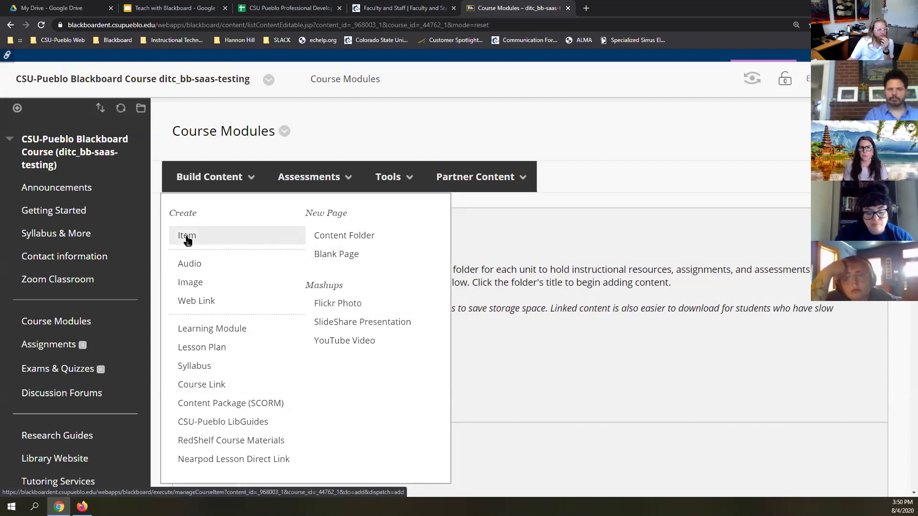
click(217, 250)
mouse_move(218, 181)
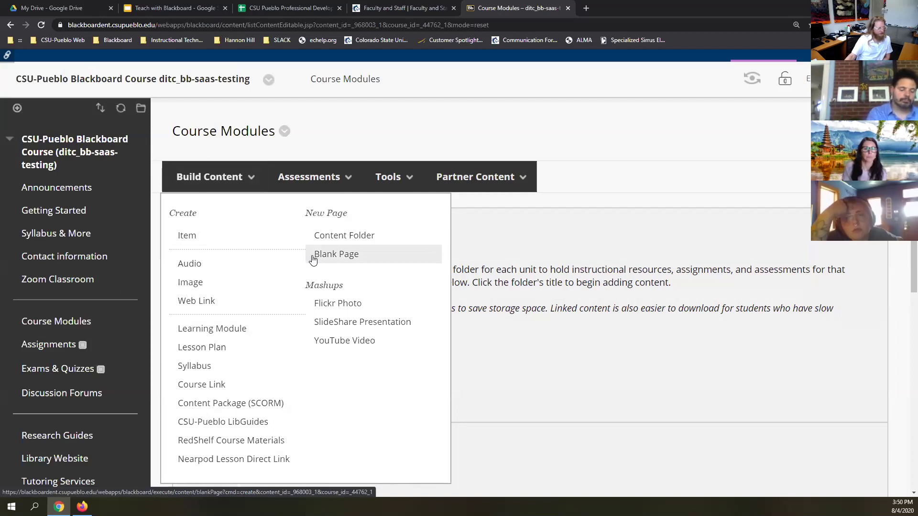
click(453, 245)
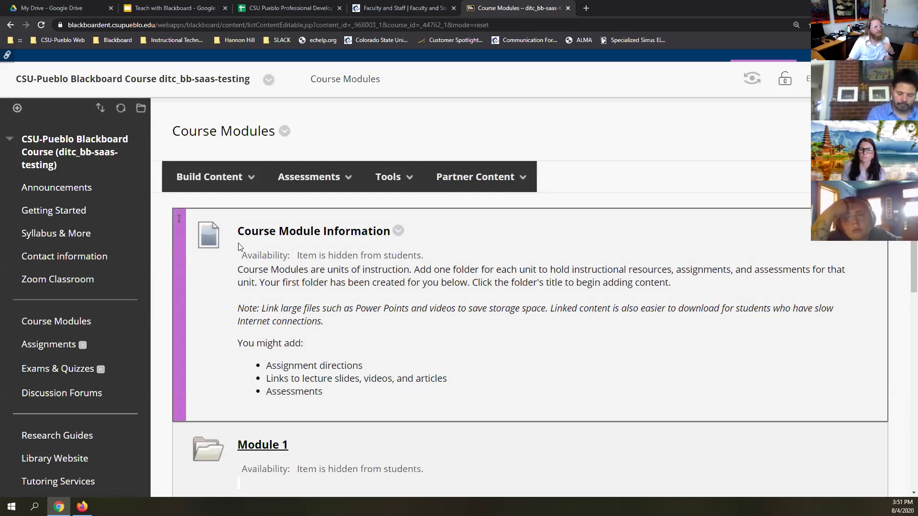
click(229, 181)
click(188, 236)
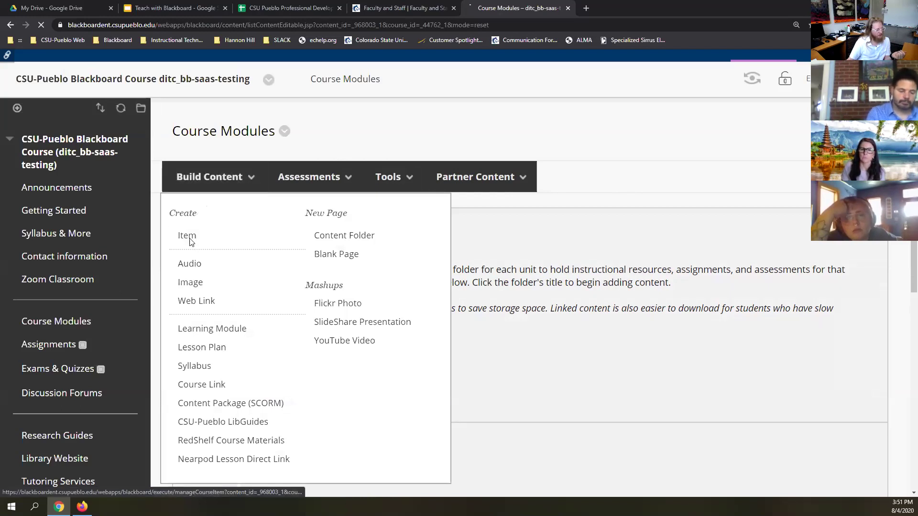
scroll(330, 273, down, 12)
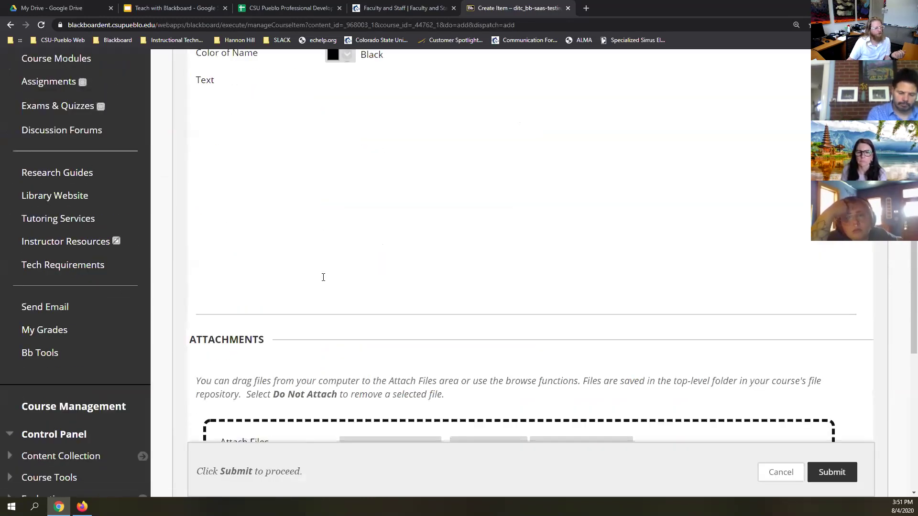
click(381, 184)
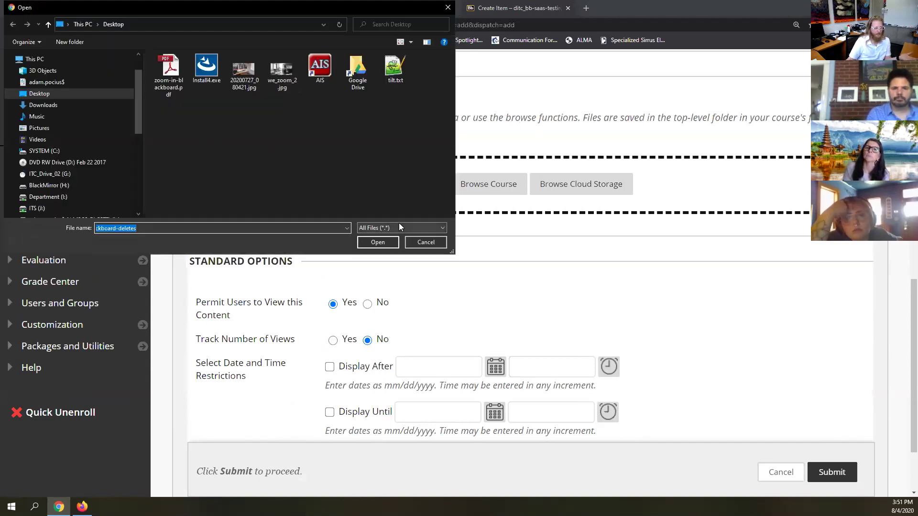
click(419, 244)
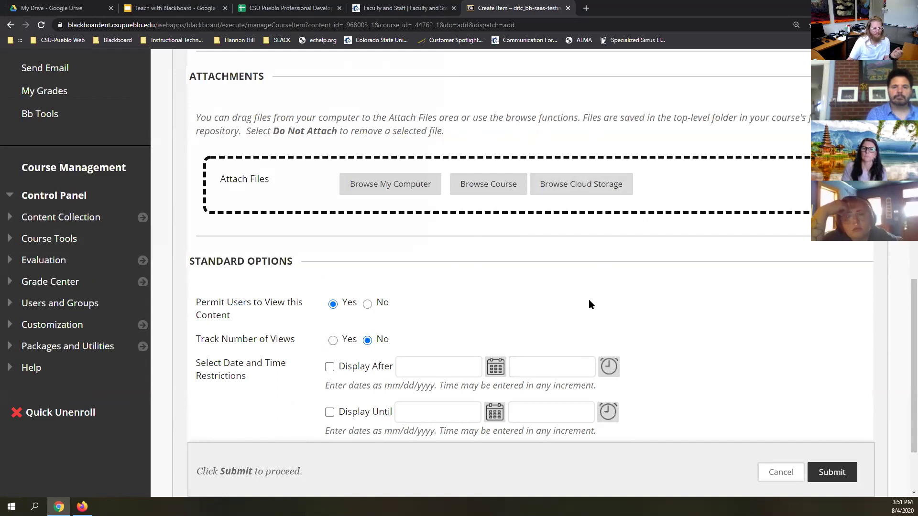
click(769, 477)
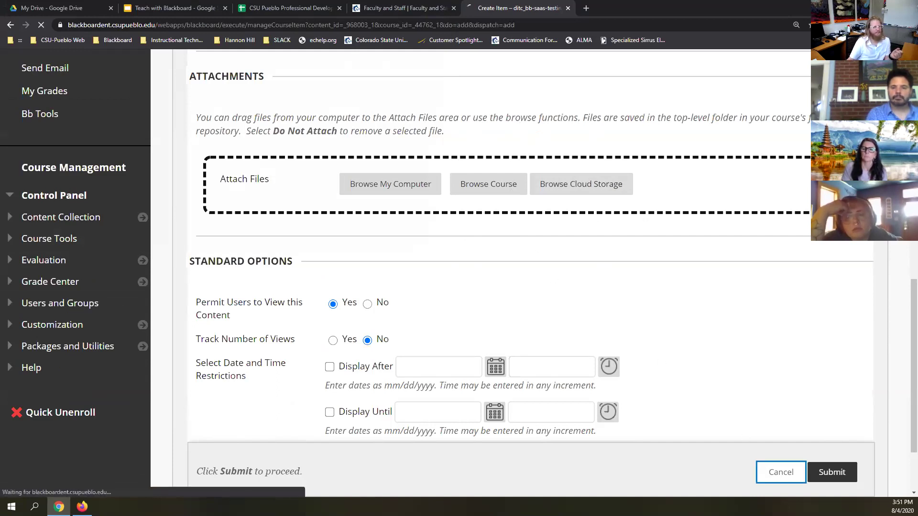
Open the ditc_bb-saas-testing files in the Content Collection and check the stored files and upload options.
scroll(84, 243, down, 5)
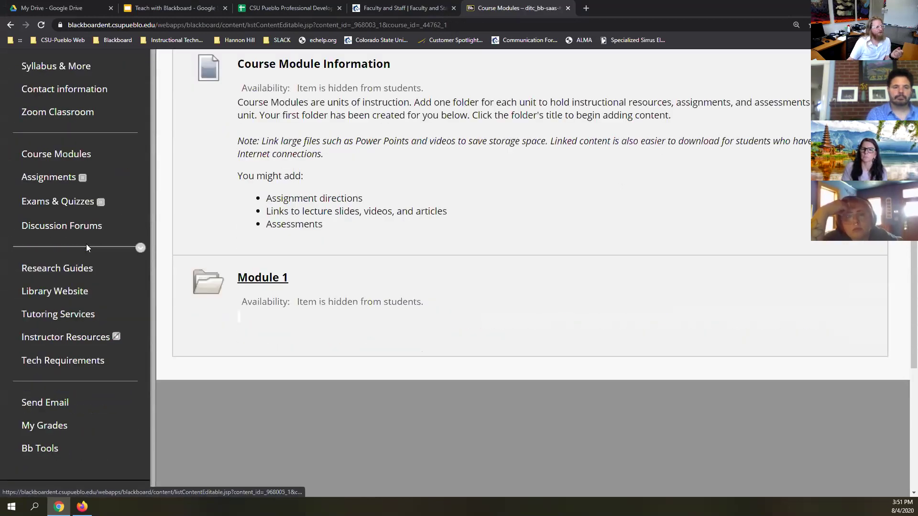
scroll(86, 245, down, 4)
scroll(86, 244, down, 1)
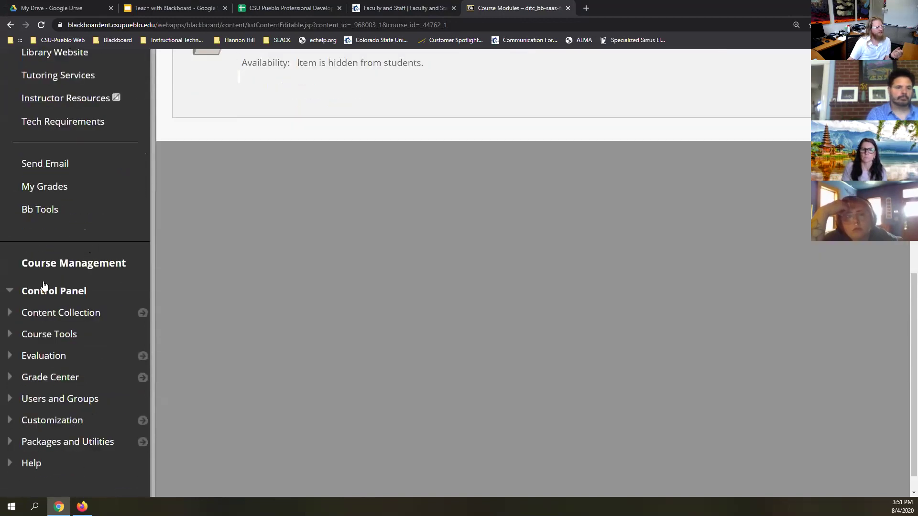
click(9, 316)
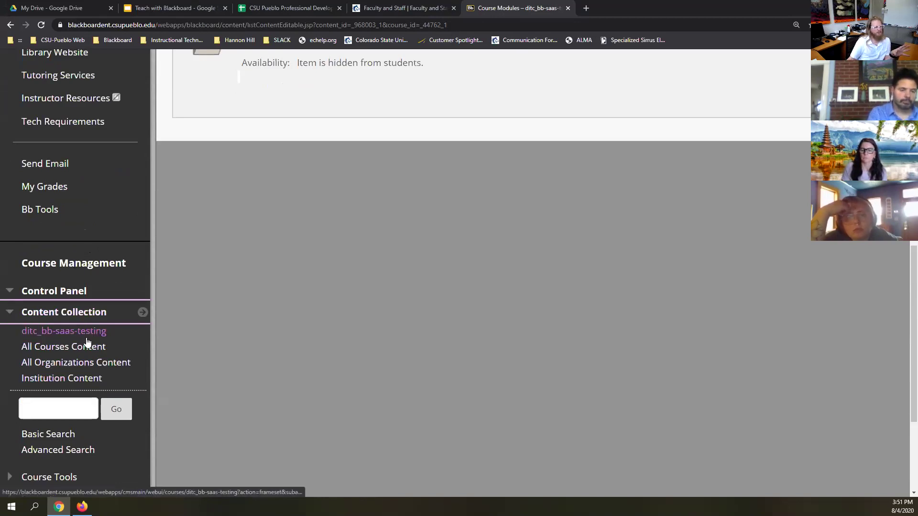
click(60, 338)
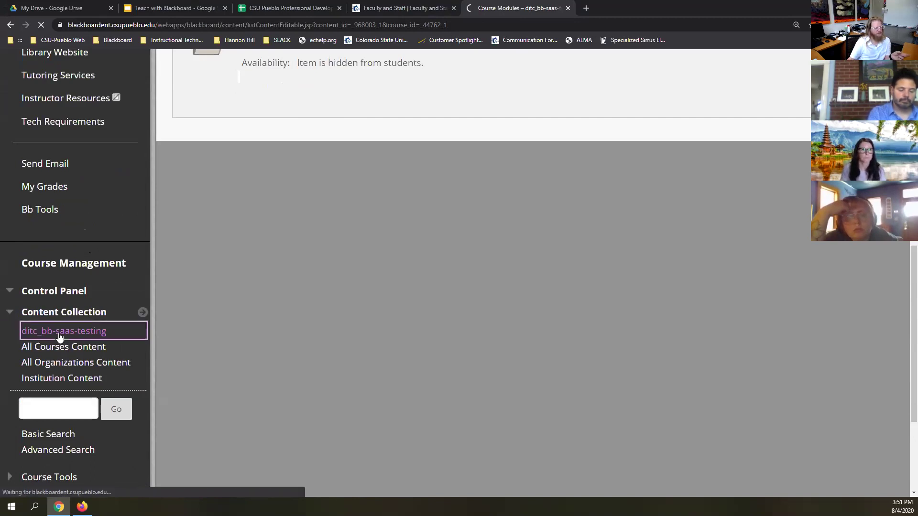
scroll(502, 331, down, 6)
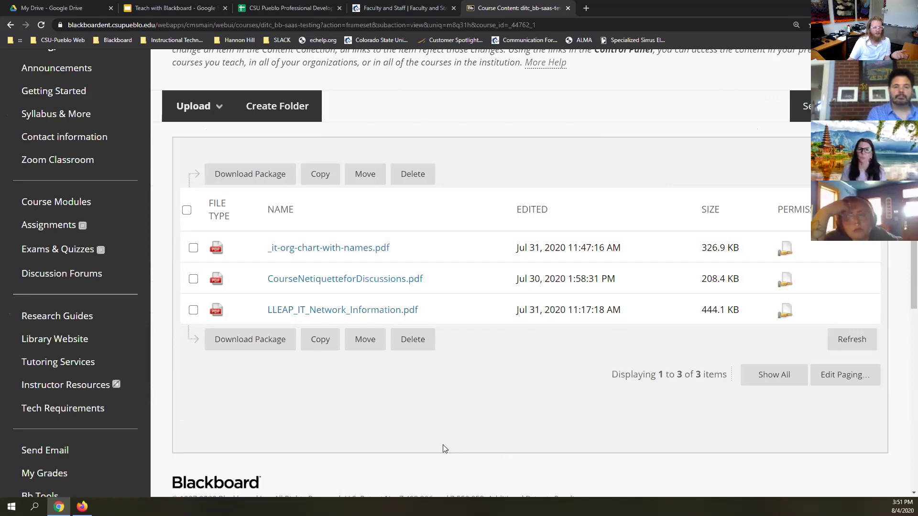
click(216, 110)
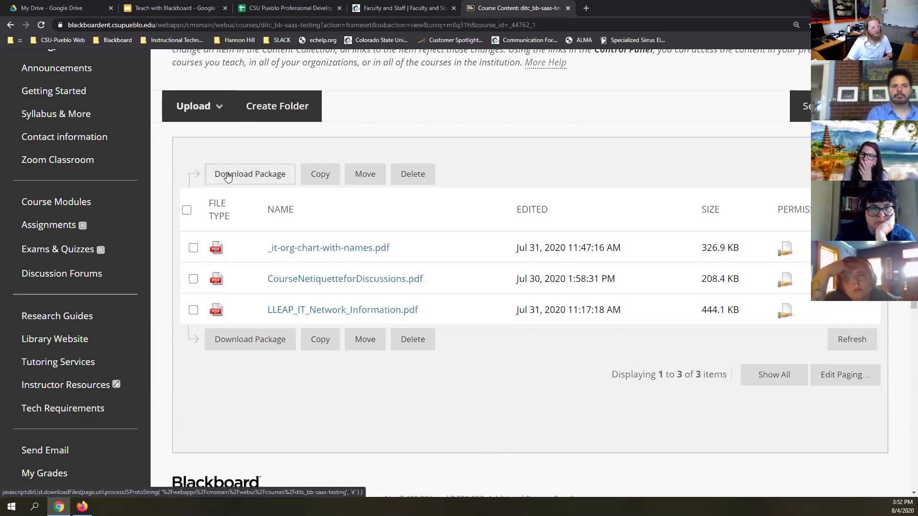
Return to Course Modules and start a new content item named "Item".
click(217, 182)
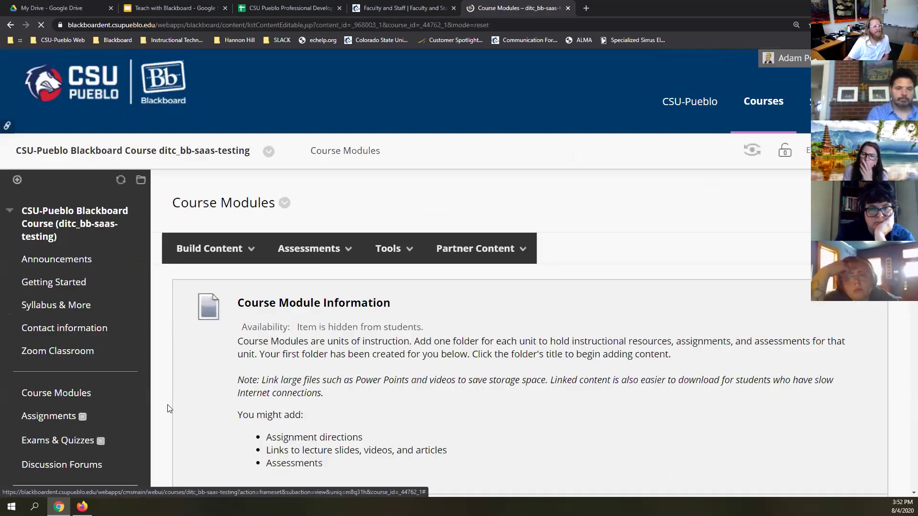
scroll(311, 377, down, 2)
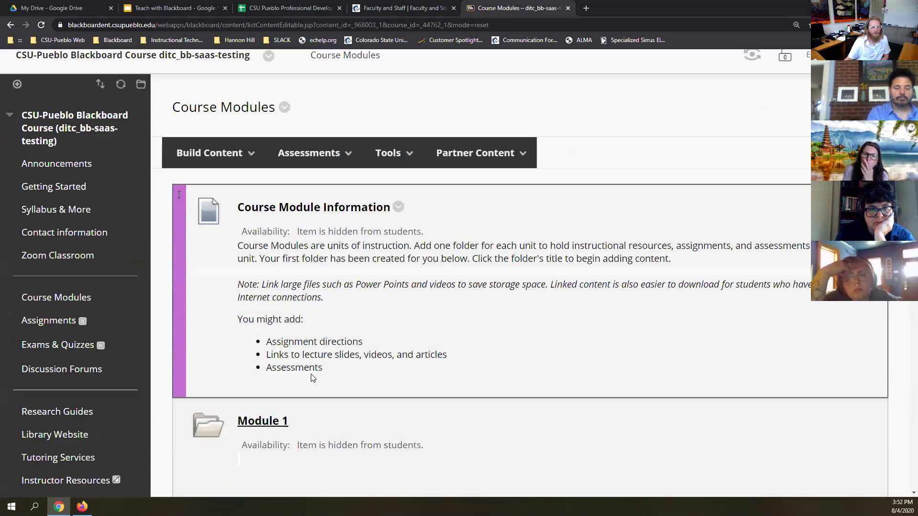
click(211, 153)
click(194, 215)
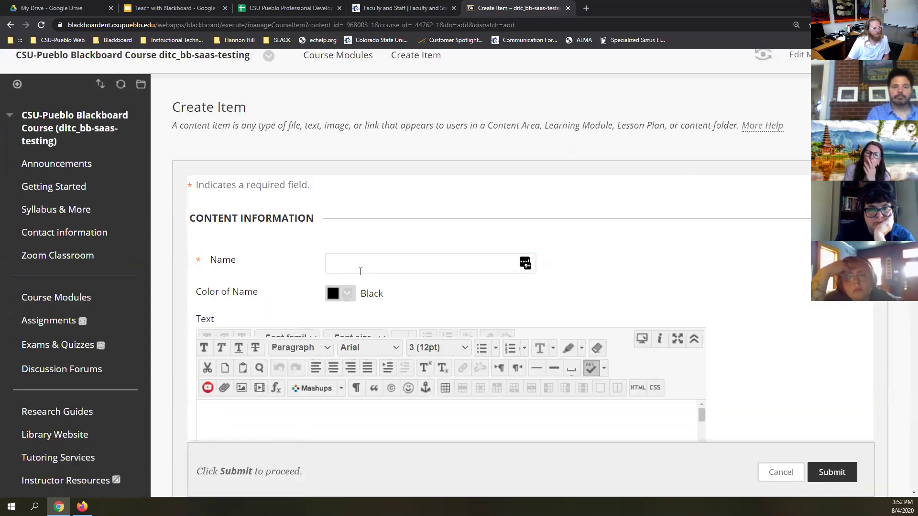
text(Item)
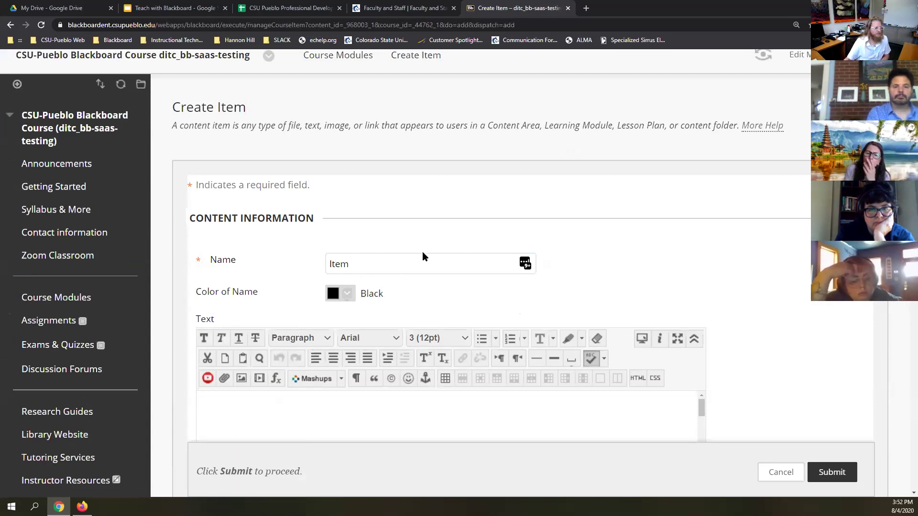
scroll(422, 254, down, 7)
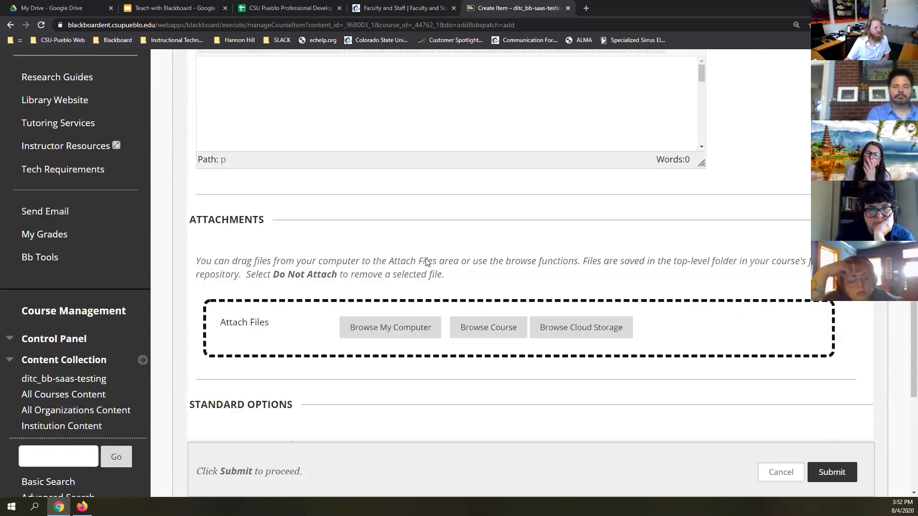
Attach _it-org-chart-with-names.pdf, CourseNetiquetteforDiscussions.pdf and LLEAP_IT_Network_Information.pdf from the course files to the new item and submit it.
click(478, 326)
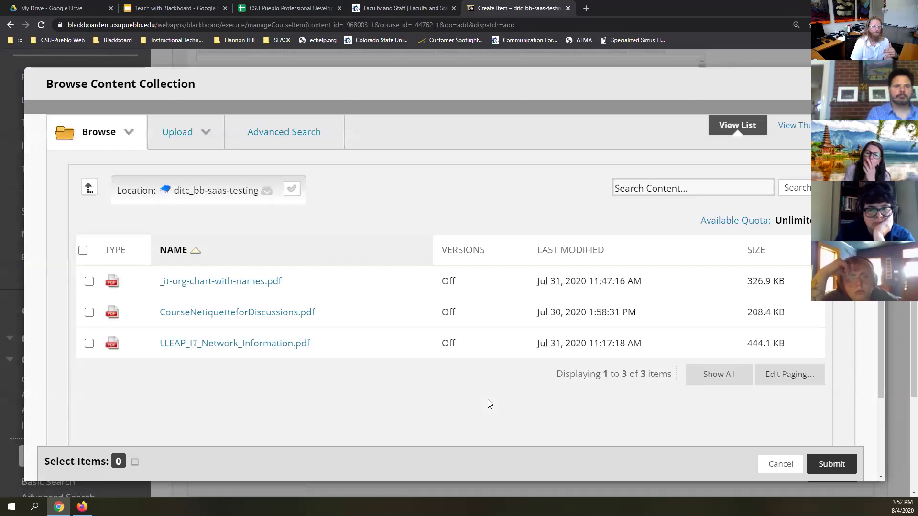
click(89, 282)
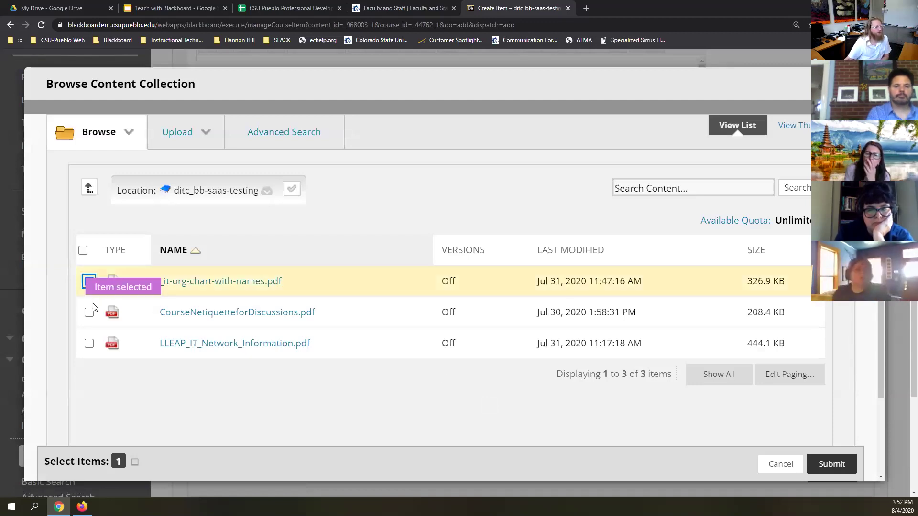
click(89, 312)
click(89, 343)
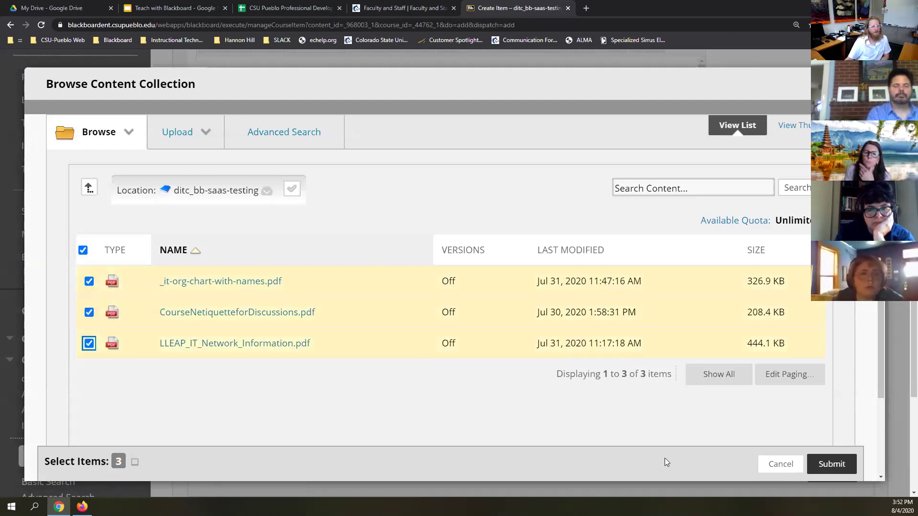
click(818, 461)
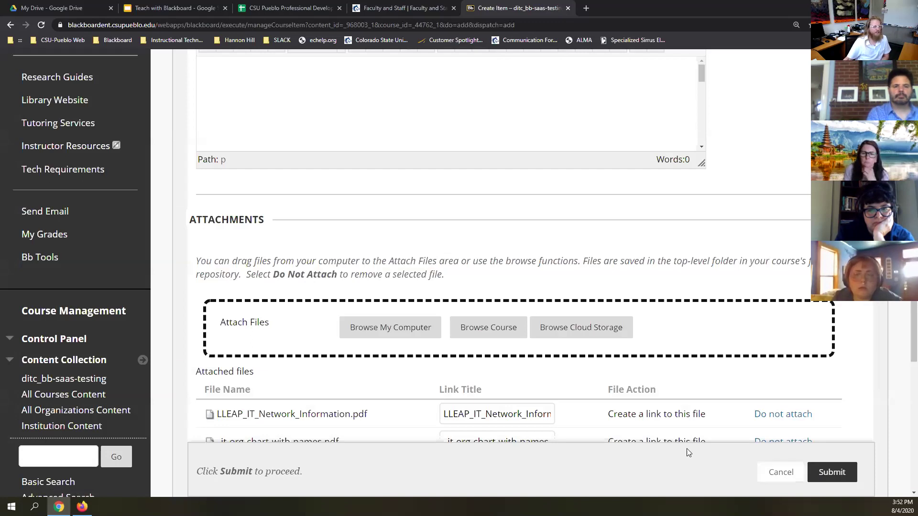
scroll(822, 461, down, 6)
click(836, 477)
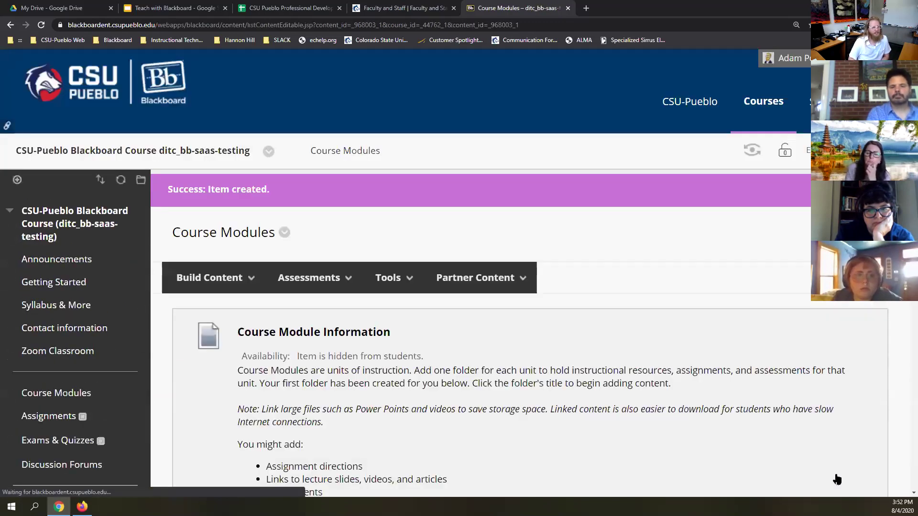
scroll(639, 457, down, 7)
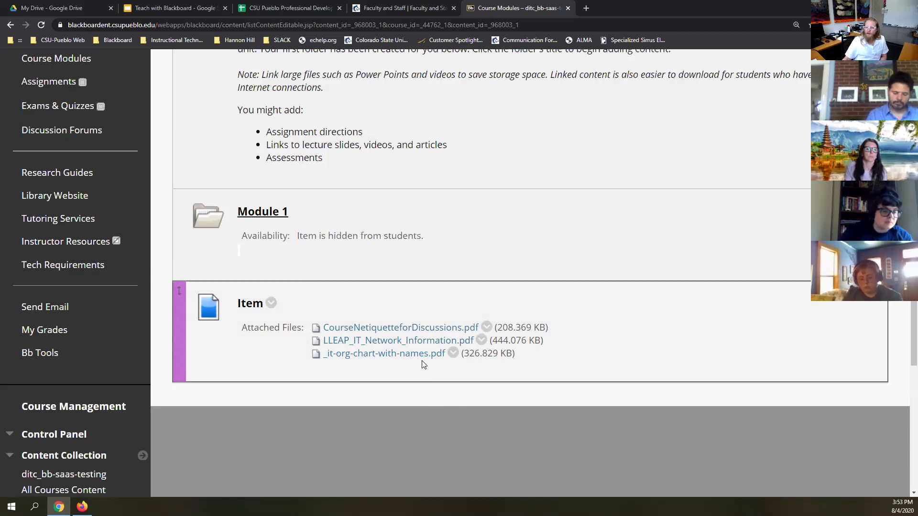
Open Bulk Delete under Packages and Utilities, review which course materials it can delete, and cancel without deleting anything.
scroll(422, 365, up, 7)
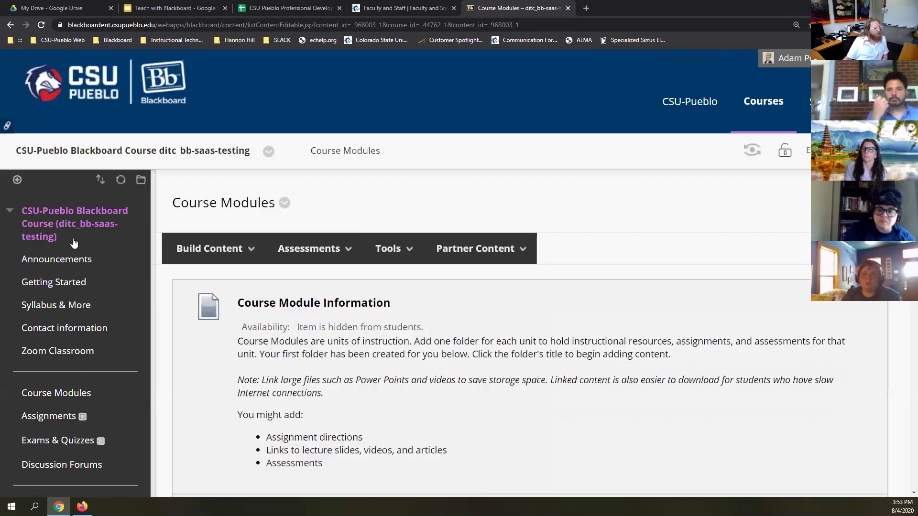
scroll(77, 243, down, 2)
scroll(78, 245, down, 10)
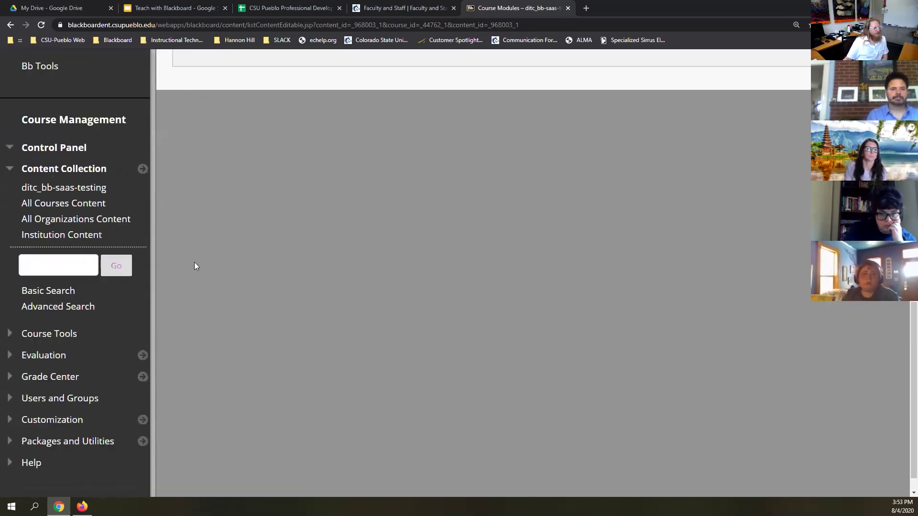
click(57, 169)
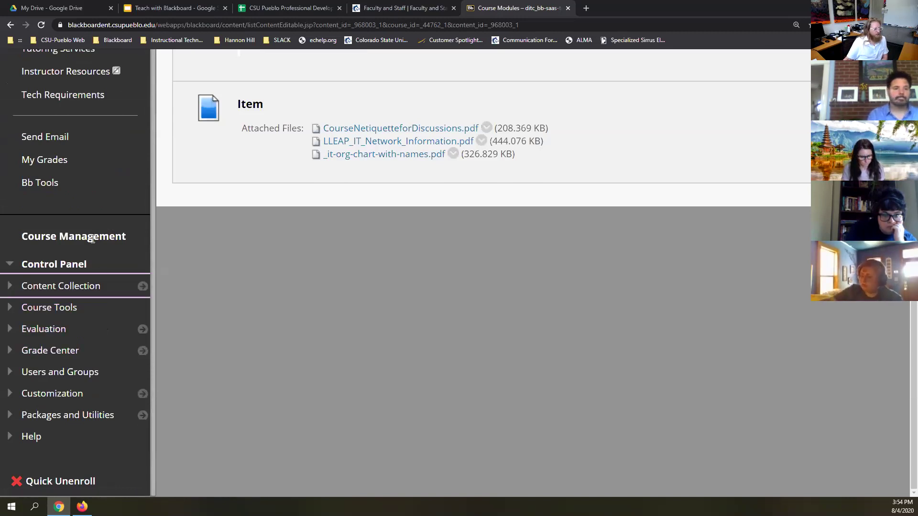
click(10, 419)
scroll(66, 335, down, 3)
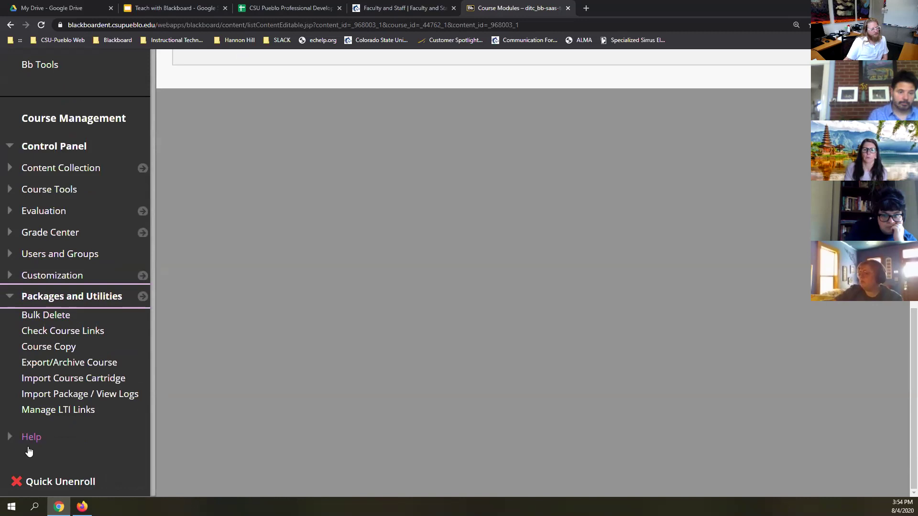
click(63, 320)
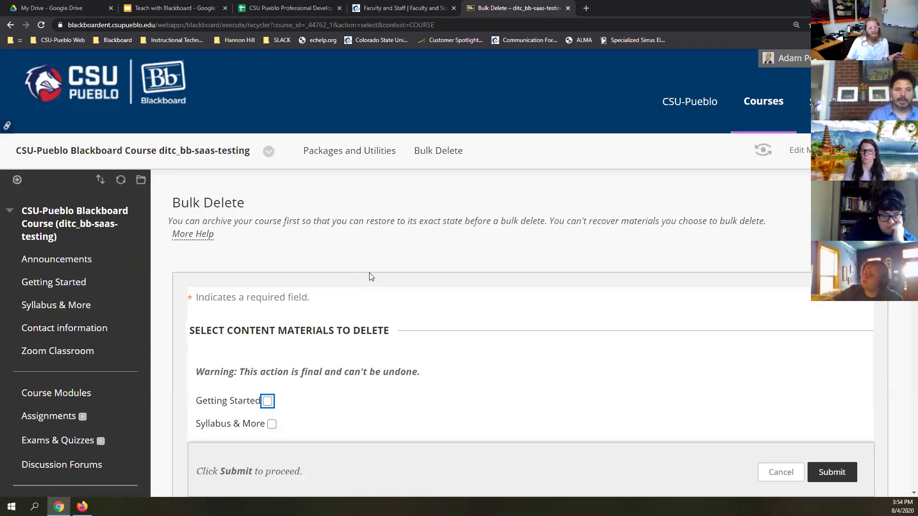
scroll(369, 280, down, 5)
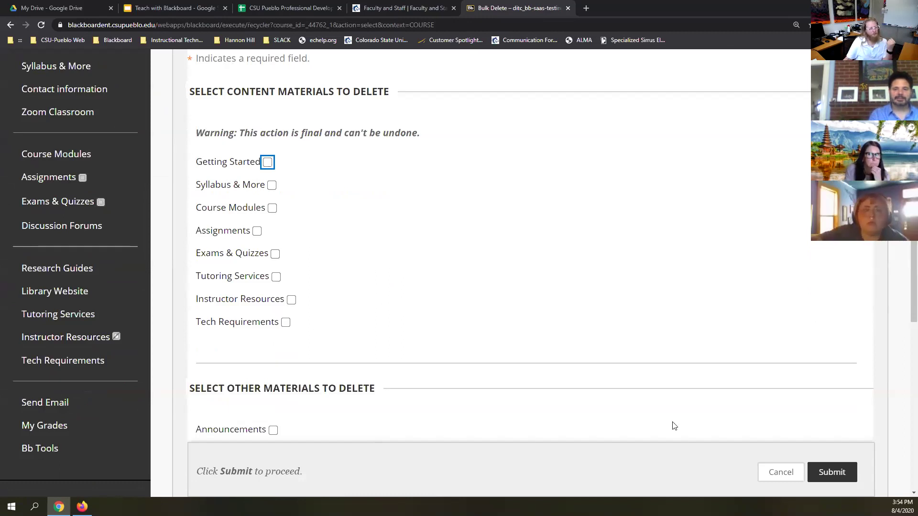
click(768, 477)
Open Course Copy and set the copy type to Copy Course Materials into an Existing Course.
scroll(102, 332, down, 12)
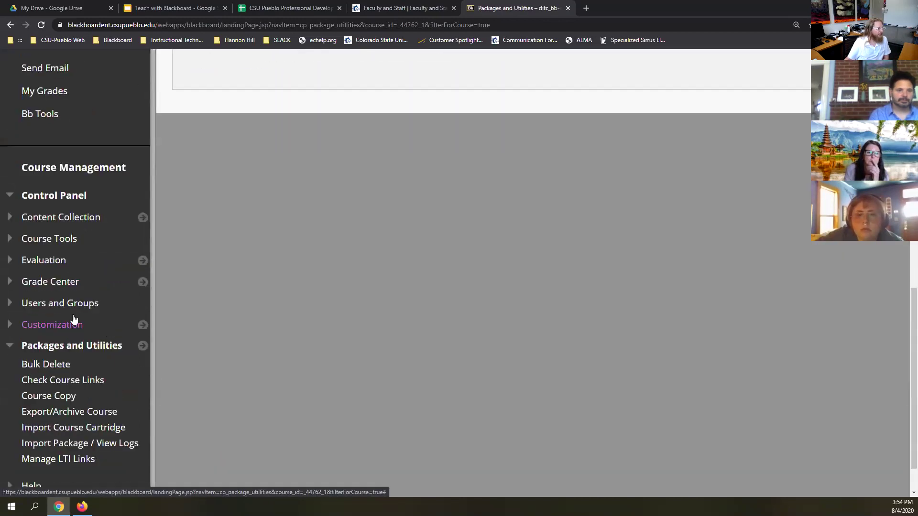
click(64, 404)
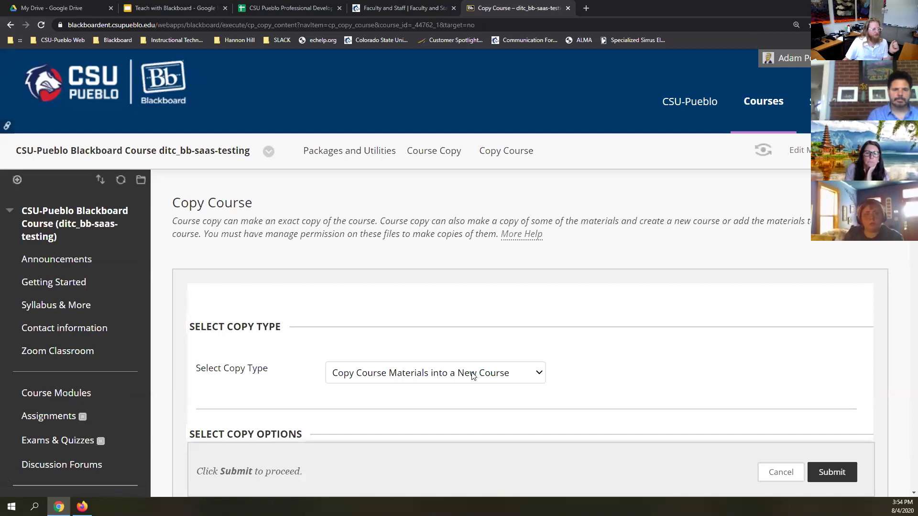
click(545, 373)
click(525, 405)
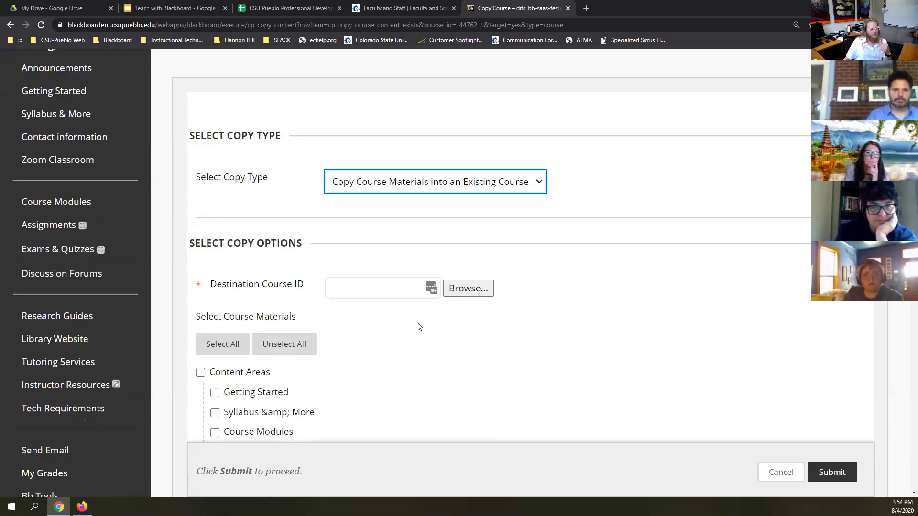
Browse the course list and choose ditc_bb-saas-testing as the destination course for the copy.
drag(309, 294, 205, 284)
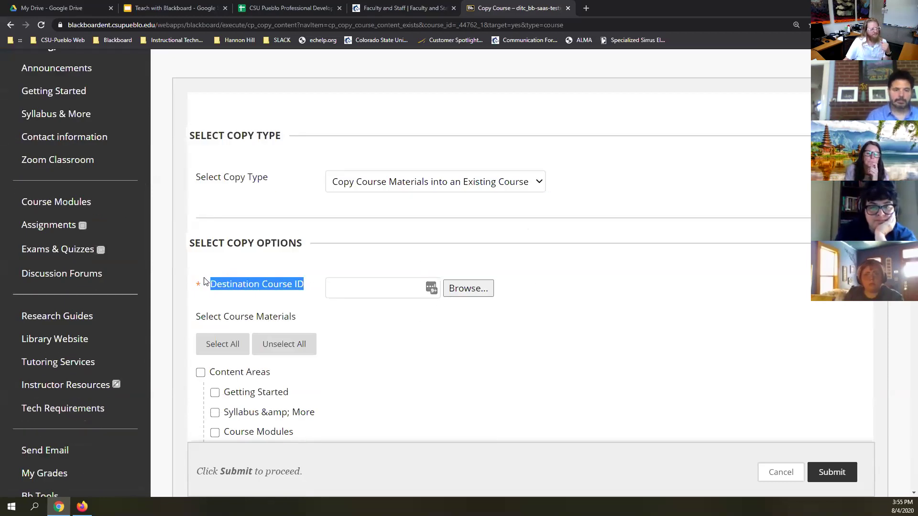
click(366, 289)
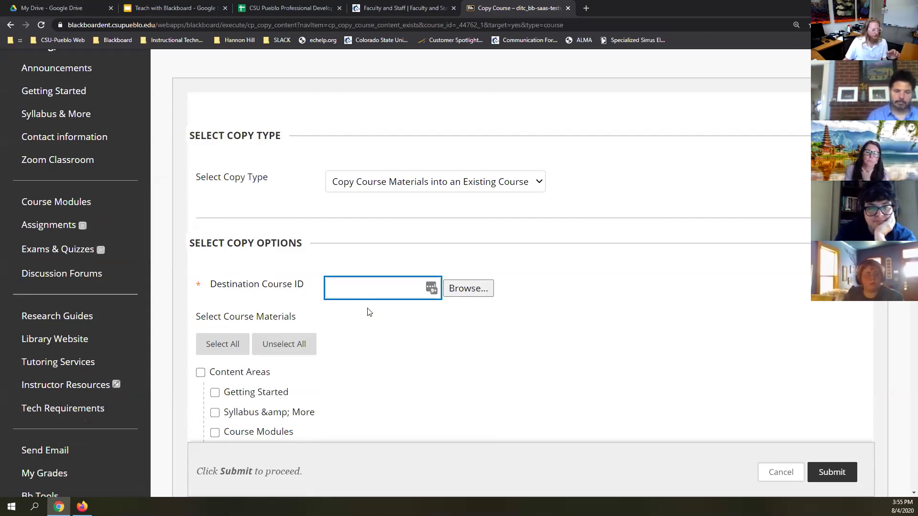
click(469, 289)
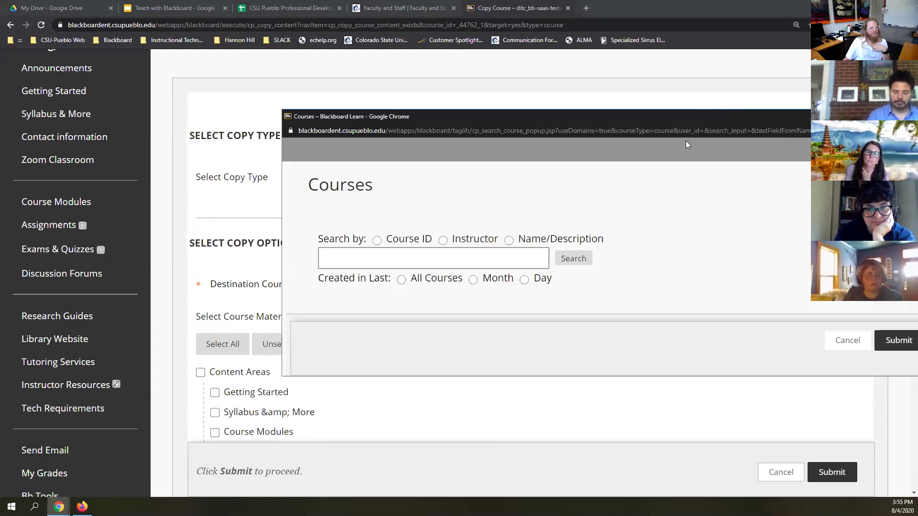
scroll(519, 218, down, 3)
scroll(519, 218, down, 10)
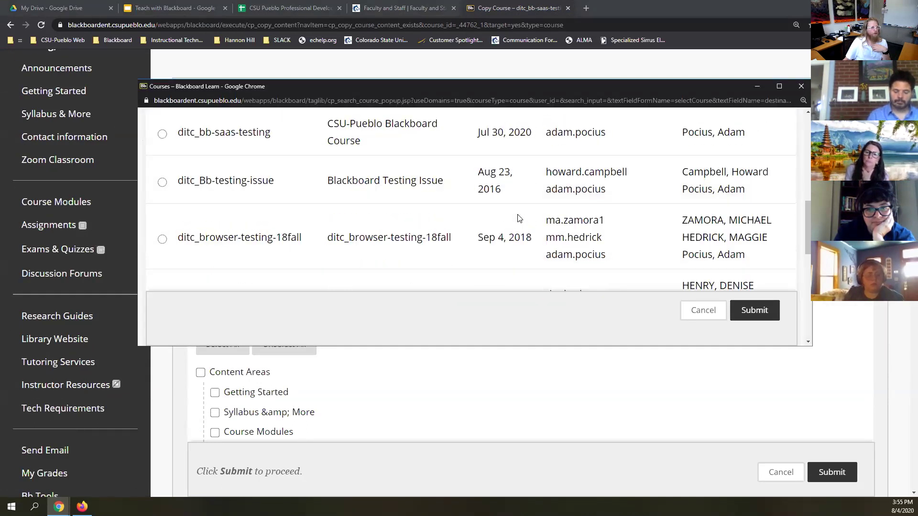
scroll(515, 213, down, 3)
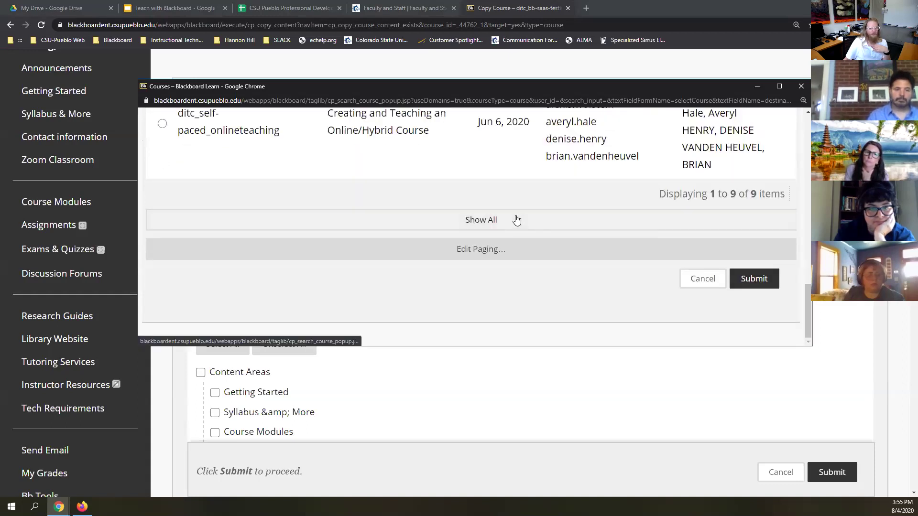
scroll(335, 192, up, 8)
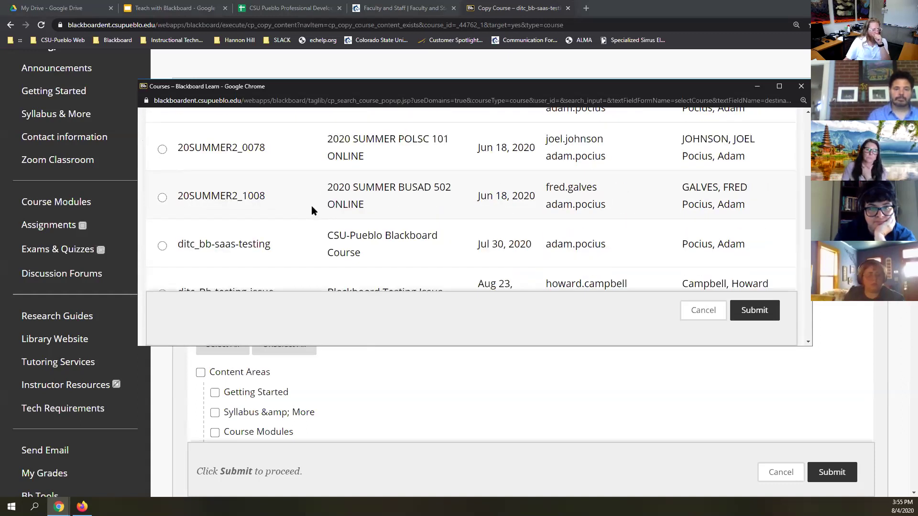
click(162, 246)
click(755, 310)
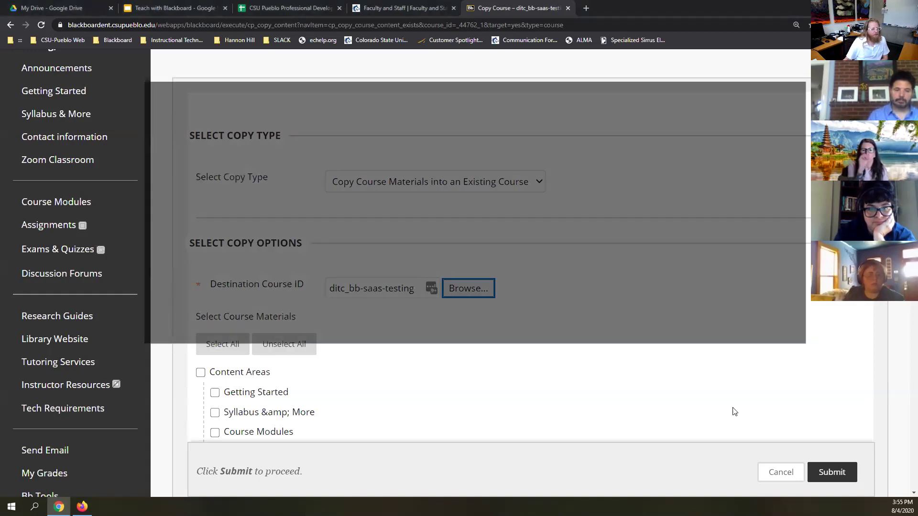
drag(330, 288, 450, 302)
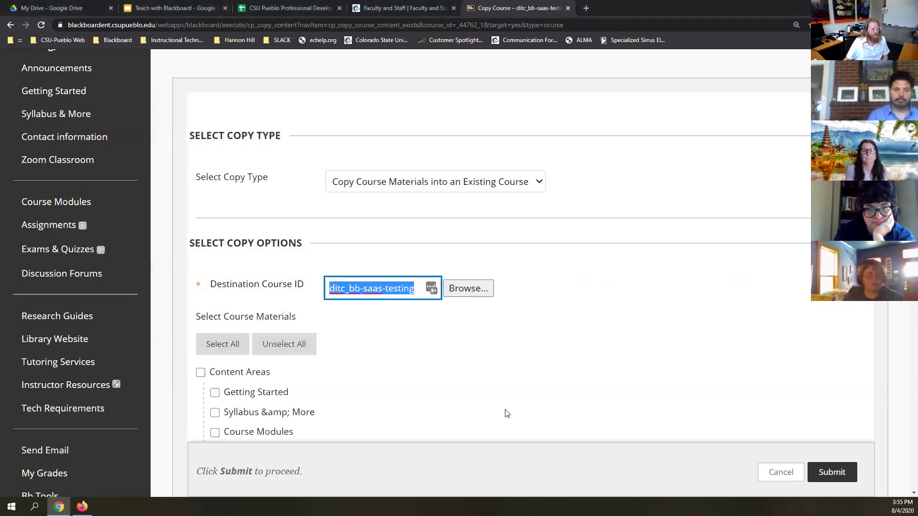
click(528, 343)
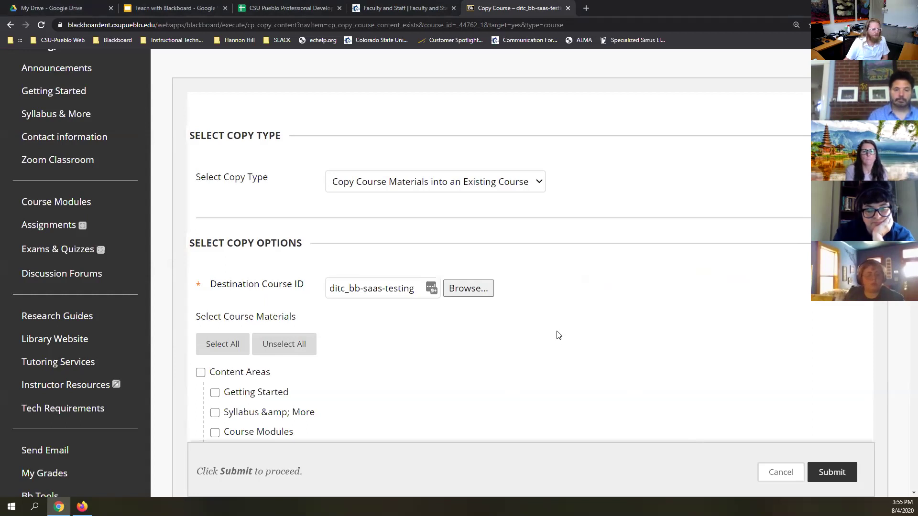
Select all course materials for the copy, review the list, and unselect them all again.
scroll(555, 332, down, 4)
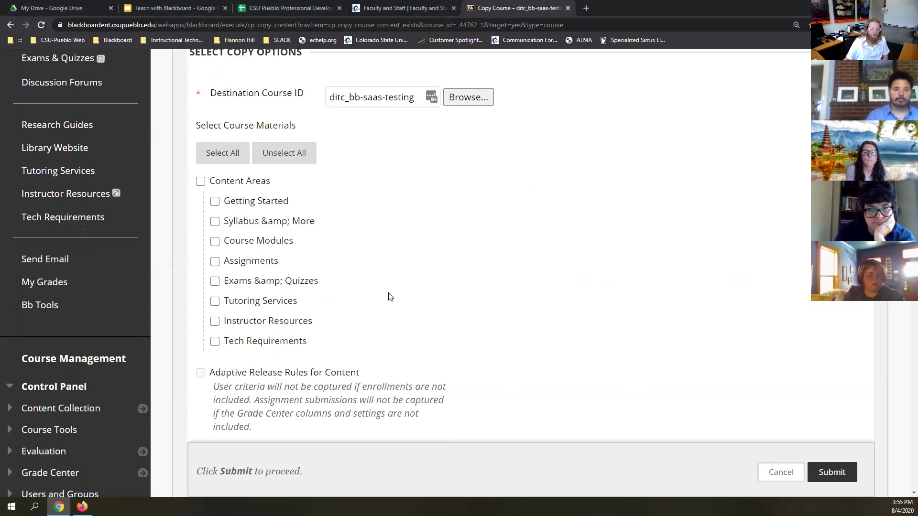
click(211, 153)
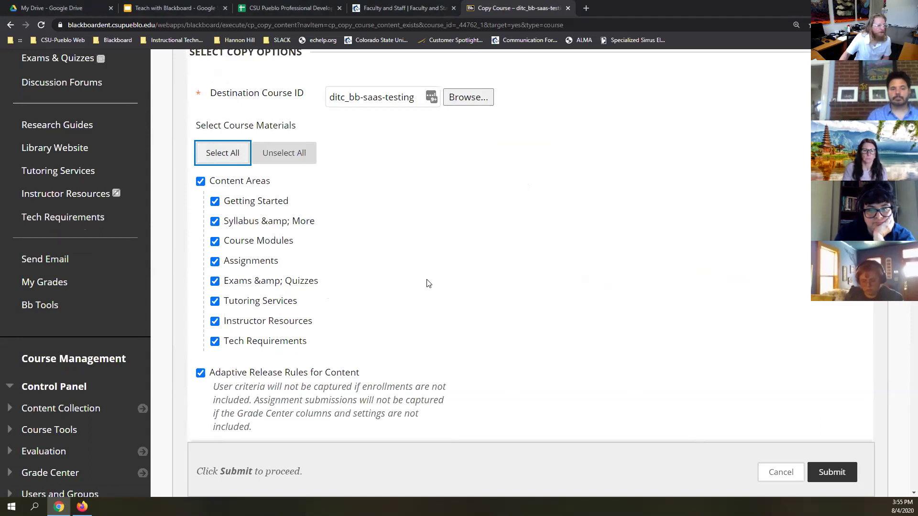
scroll(428, 280, down, 7)
scroll(513, 212, down, 9)
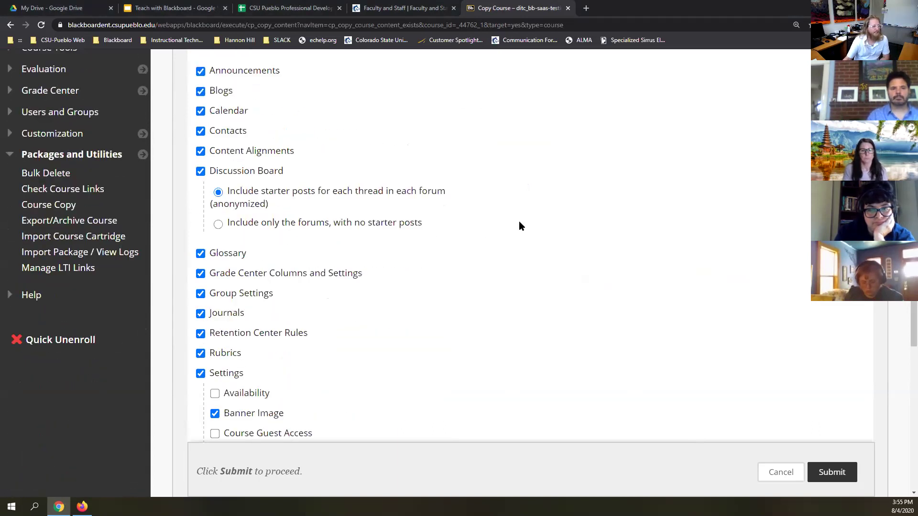
scroll(577, 253, up, 16)
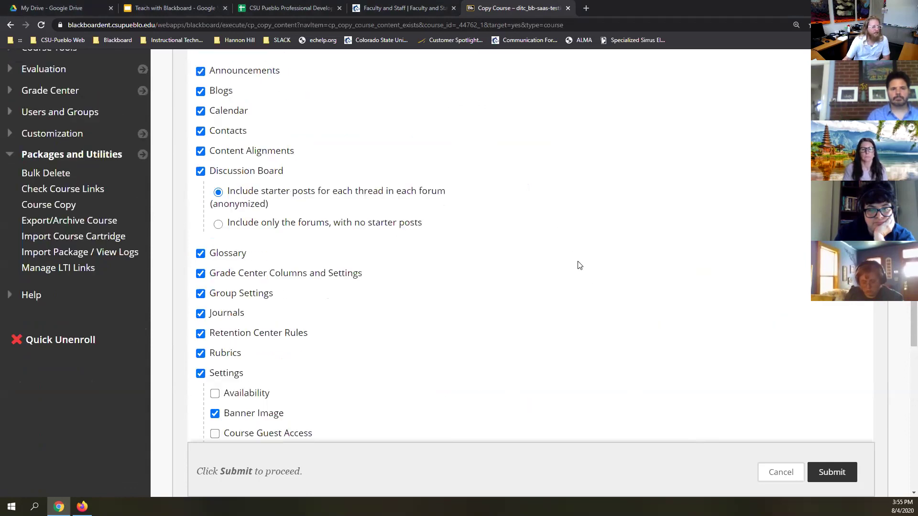
click(288, 358)
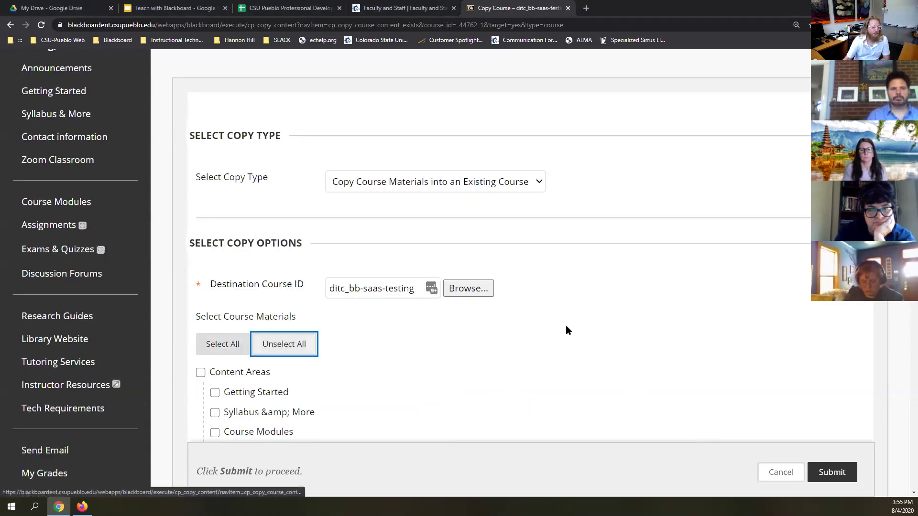
Include the Assignments content area and Grade Center Columns and Settings in the materials to copy.
scroll(568, 328, down, 2)
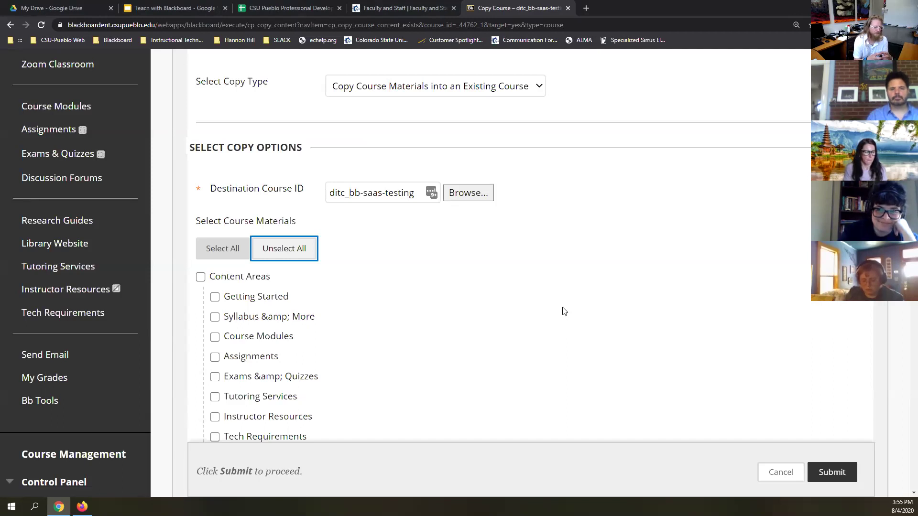
scroll(464, 308, down, 1)
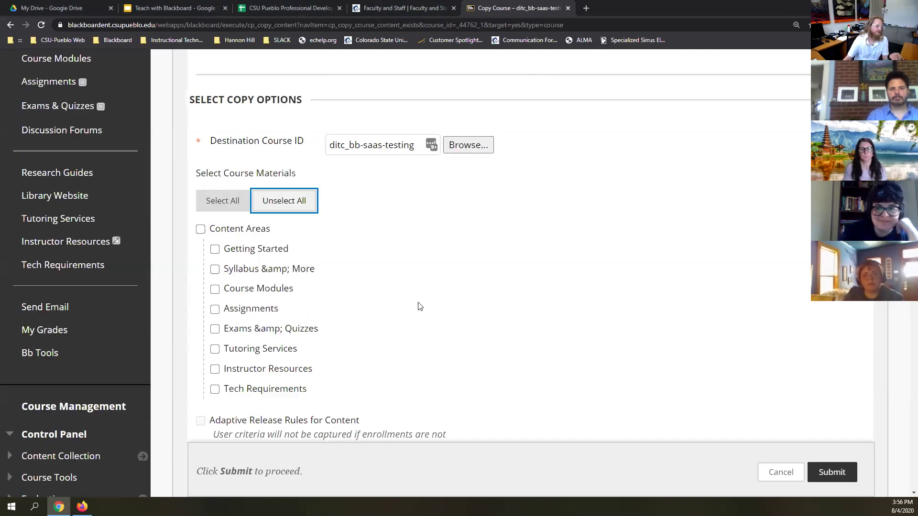
click(215, 310)
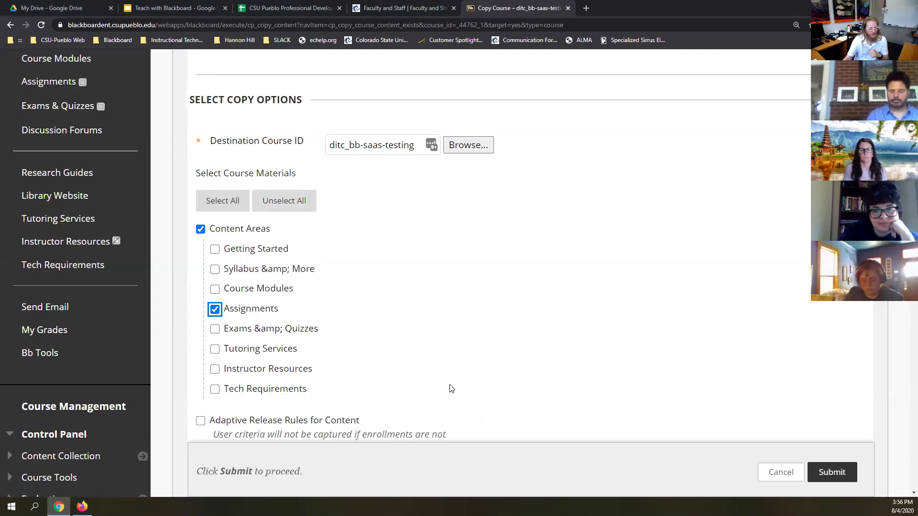
scroll(377, 334, down, 1)
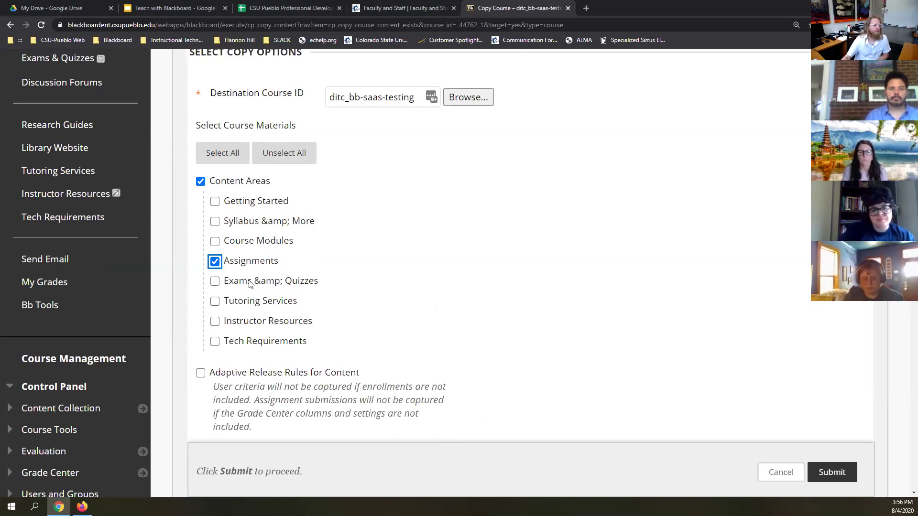
scroll(239, 264, down, 4)
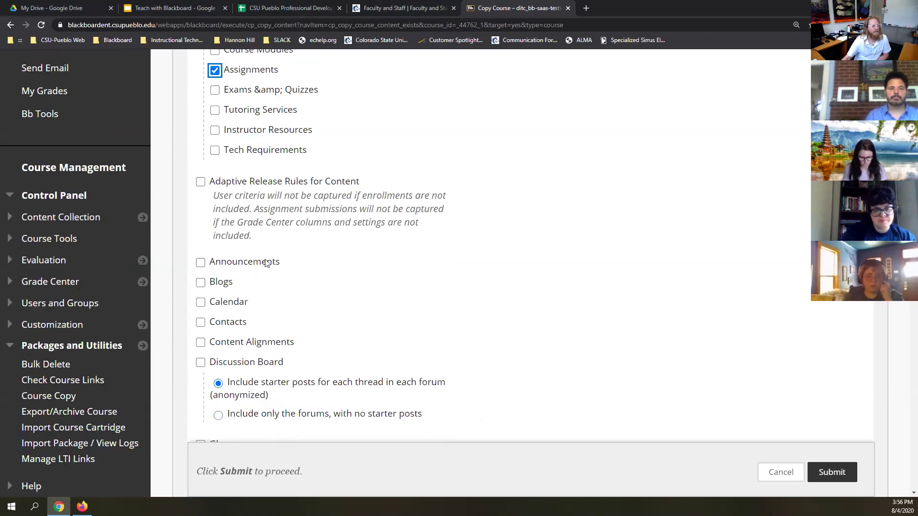
scroll(244, 263, down, 5)
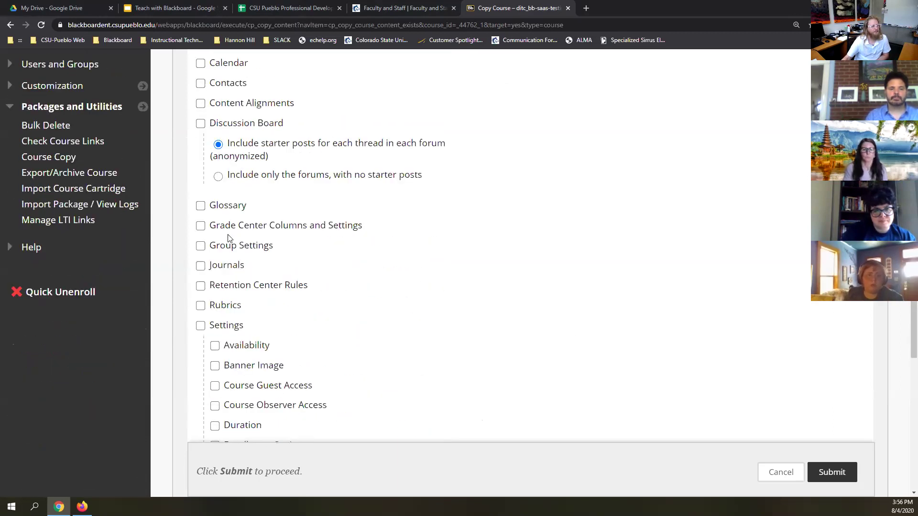
scroll(229, 239, down, 2)
click(201, 130)
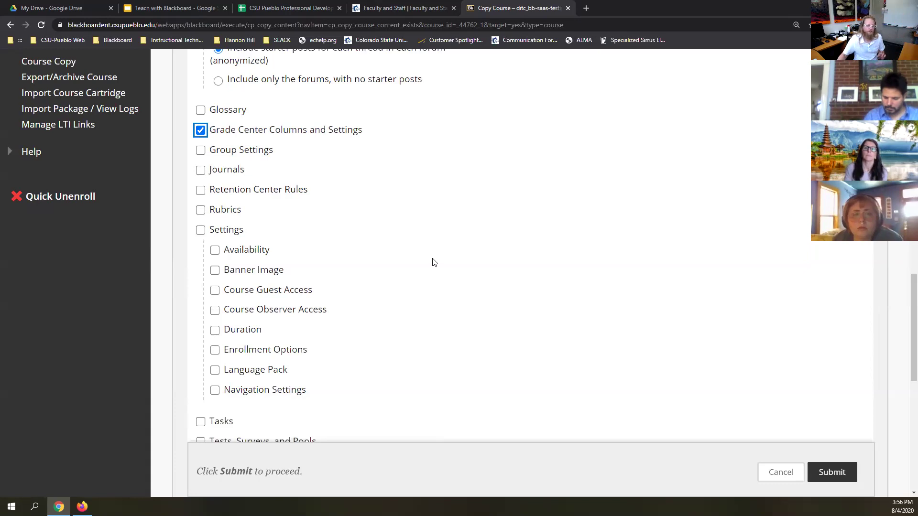
Turn on Include Enrollments in the Copy and turn it off again.
scroll(467, 256, down, 4)
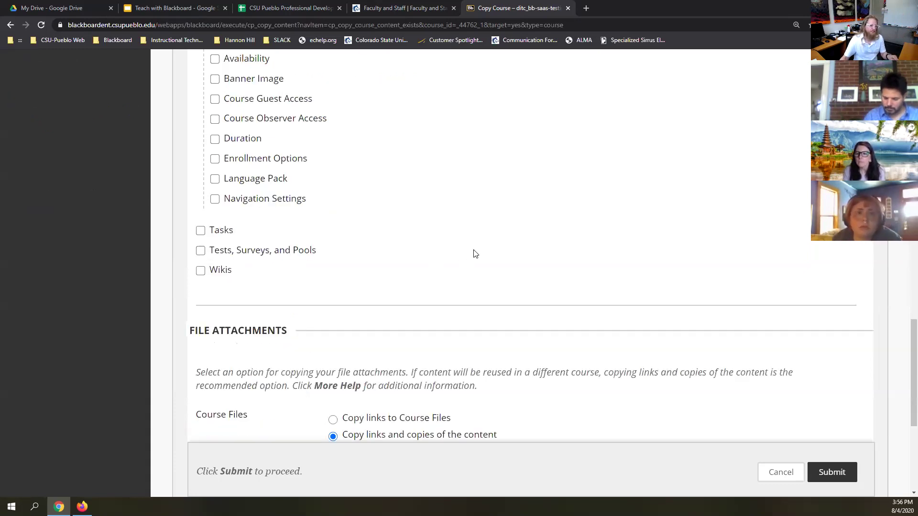
scroll(478, 251, down, 5)
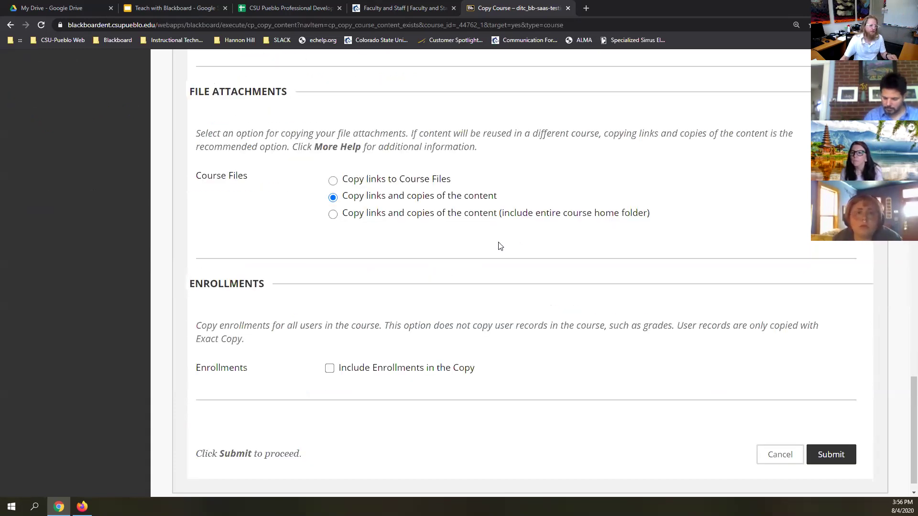
click(332, 376)
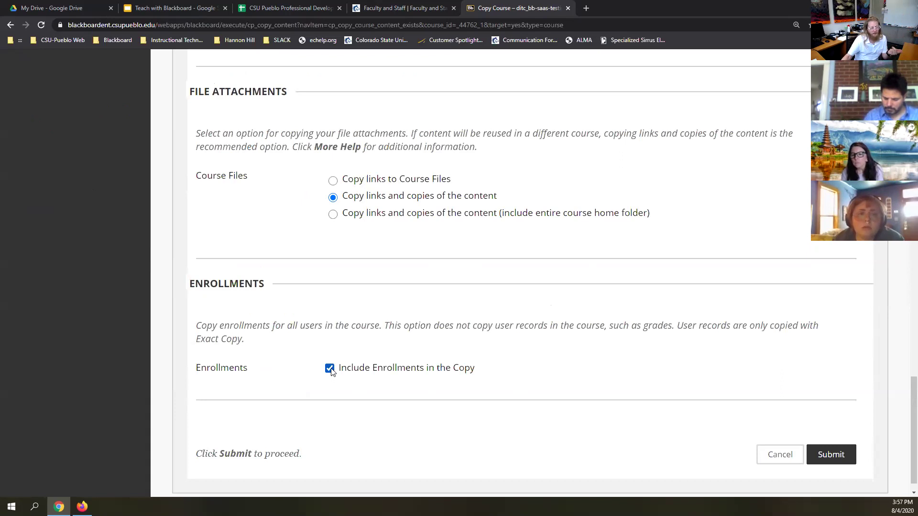
click(331, 371)
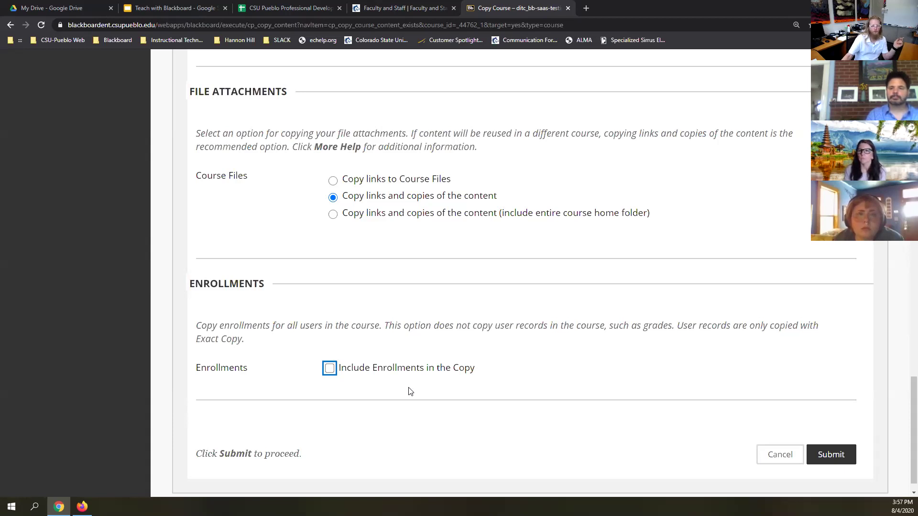
scroll(407, 390, up, 2)
scroll(407, 390, down, 3)
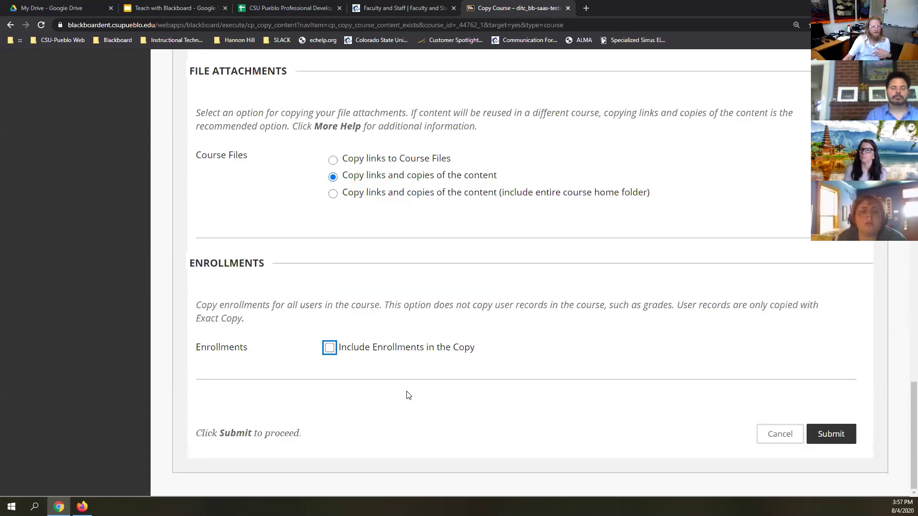
Include the Discussion Board in the materials to copy, and cancel the course copy without submitting.
scroll(427, 371, up, 1)
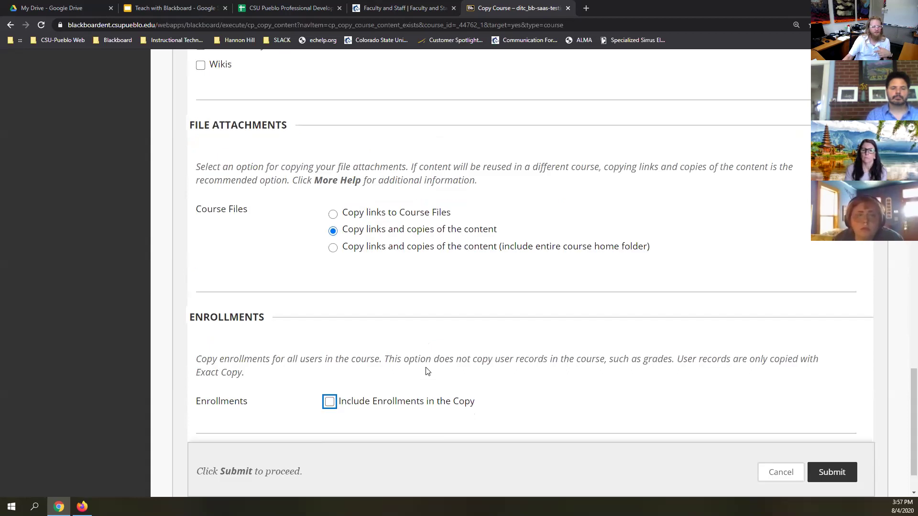
scroll(435, 376, up, 1)
scroll(445, 380, up, 7)
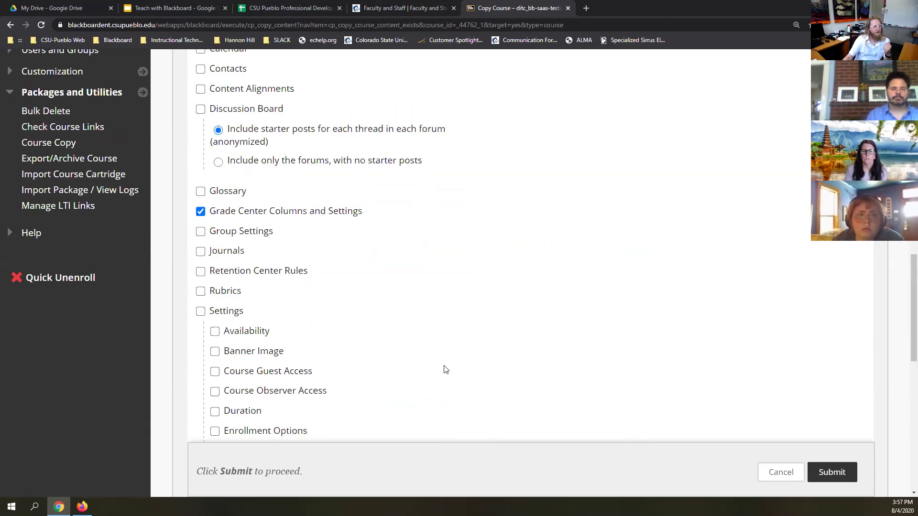
scroll(442, 294, up, 2)
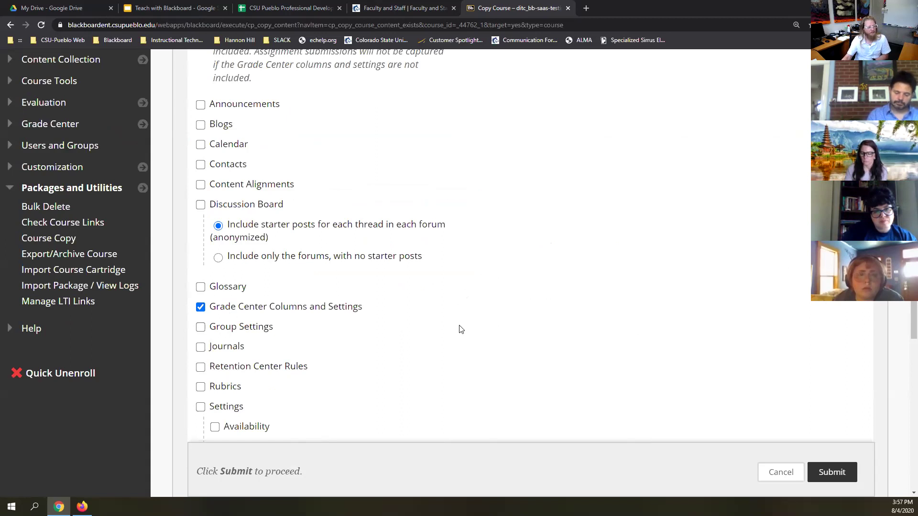
click(201, 207)
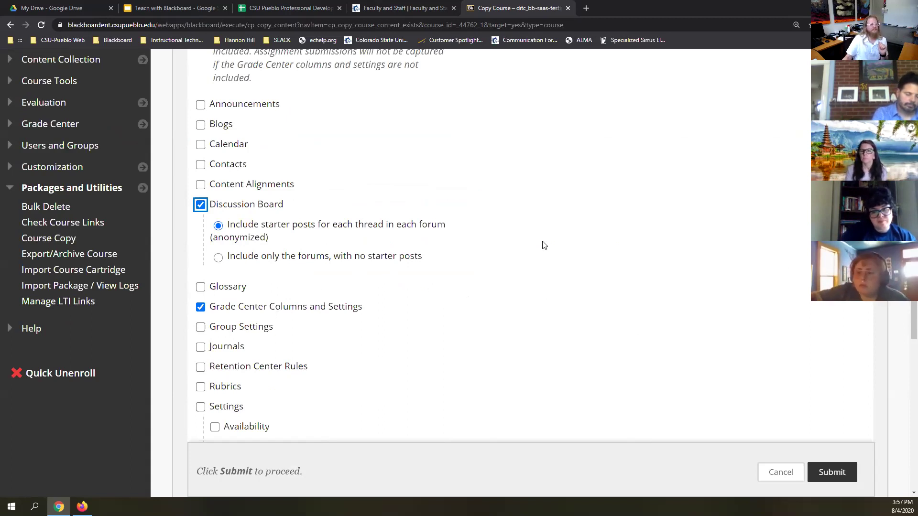
click(782, 475)
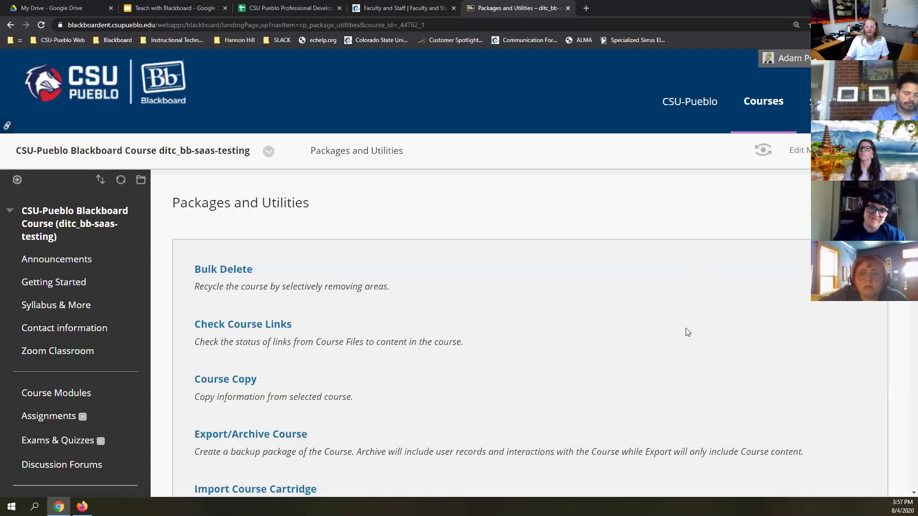
Collapse Packages and Utilities and expand Grade Center in the course's Control Panel.
scroll(194, 295, down, 10)
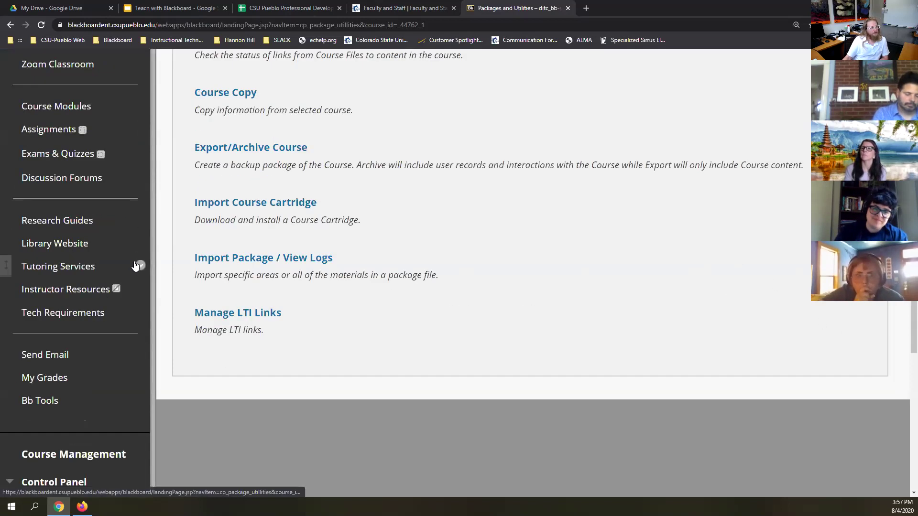
click(9, 441)
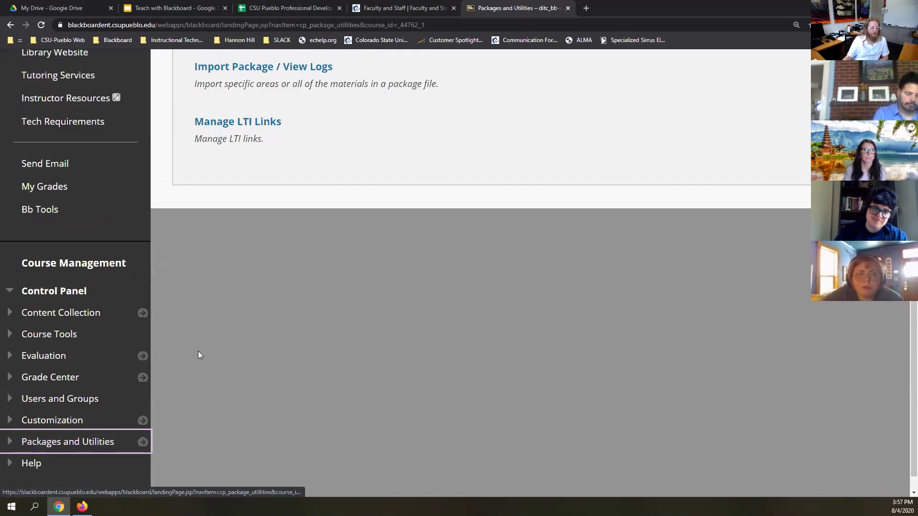
click(17, 375)
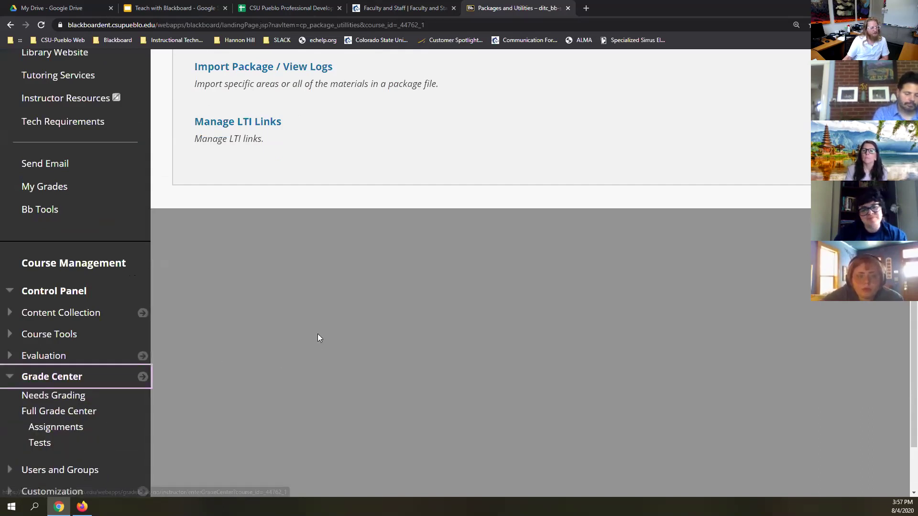
scroll(316, 335, down, 2)
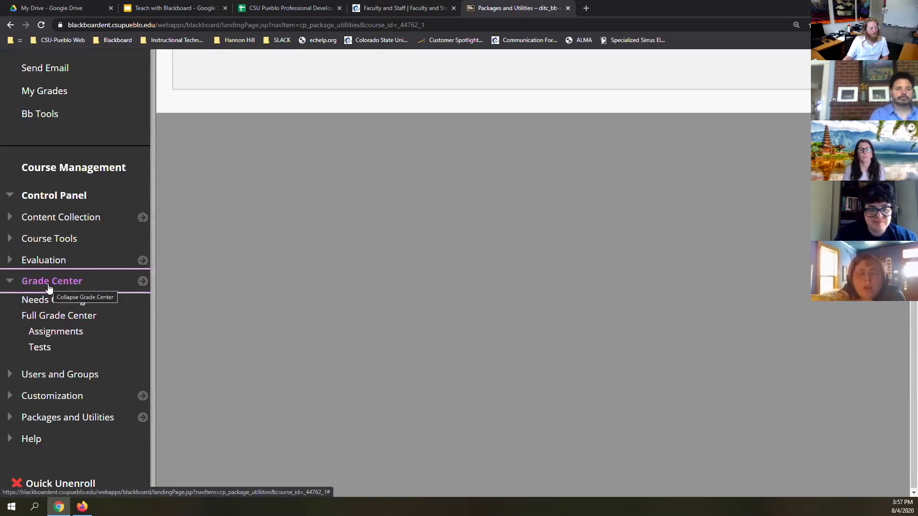
Open the Full Grade Center's Column Organization page and review its column tables.
click(50, 318)
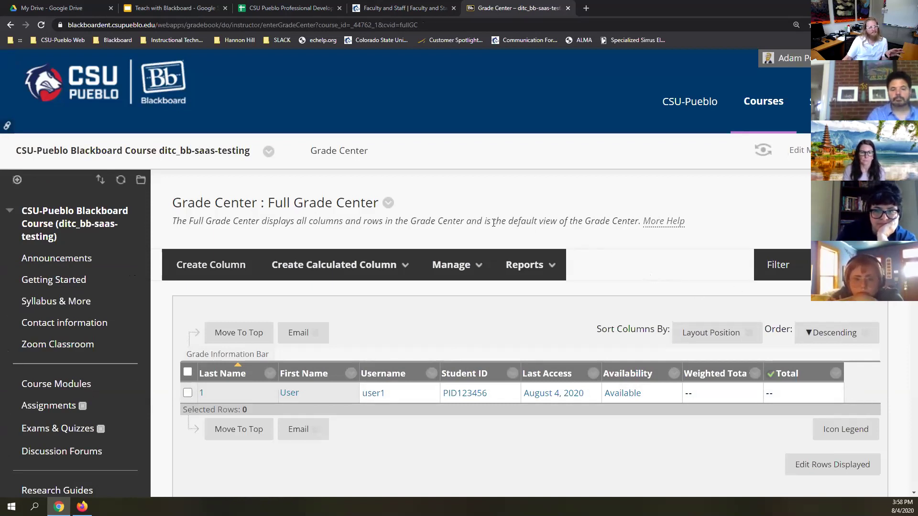
click(463, 261)
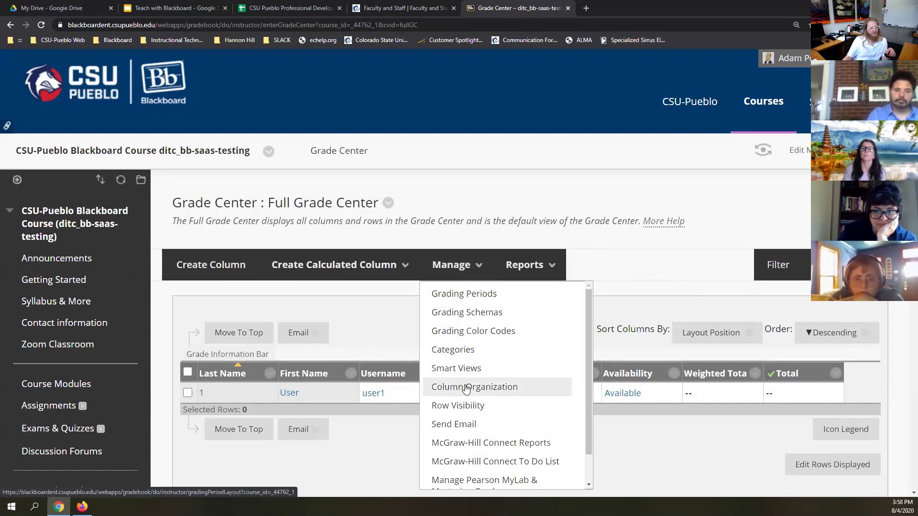
scroll(467, 389, down, 1)
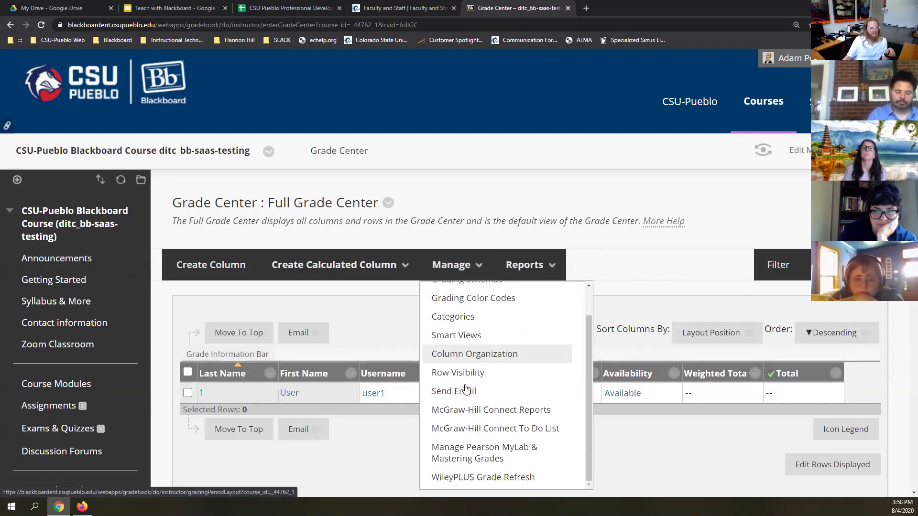
click(463, 354)
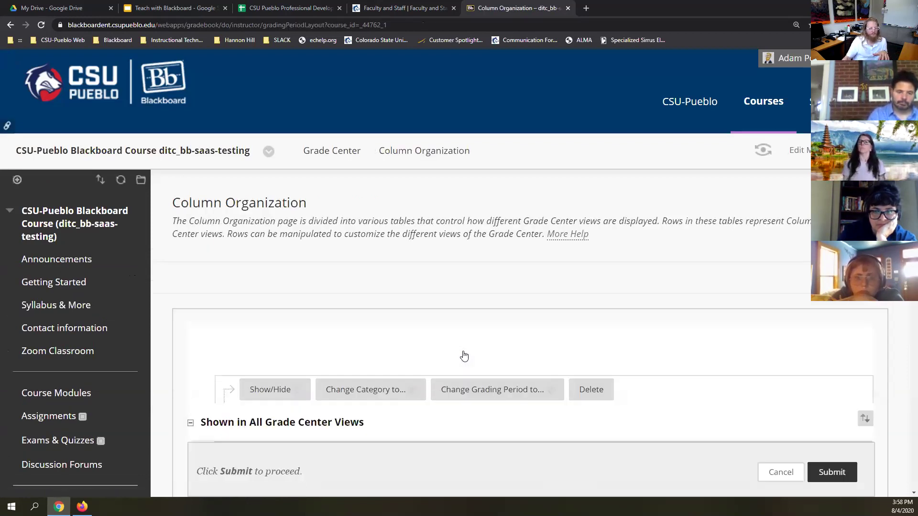
scroll(480, 294, down, 5)
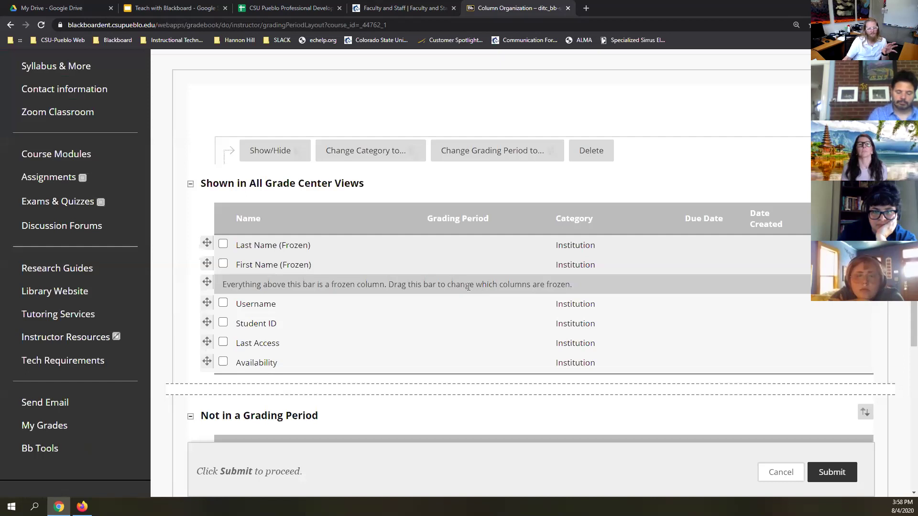
scroll(467, 287, down, 5)
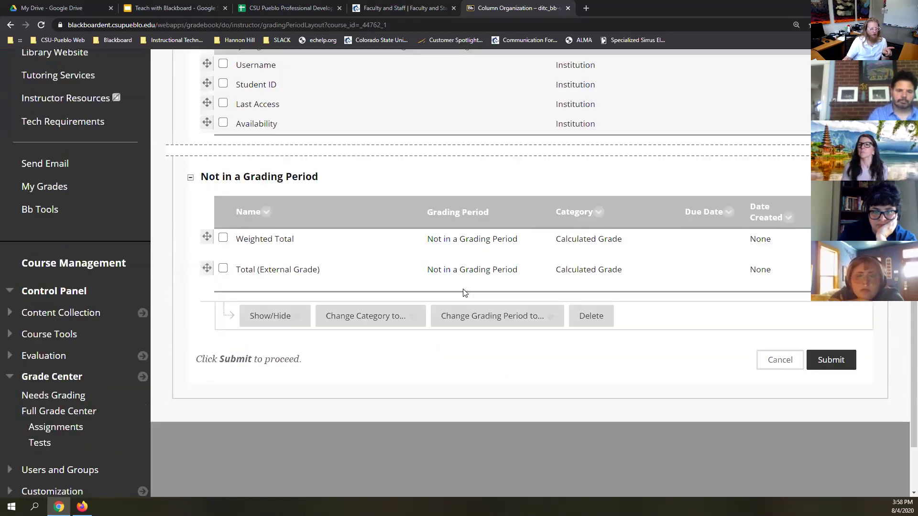
scroll(464, 289, up, 3)
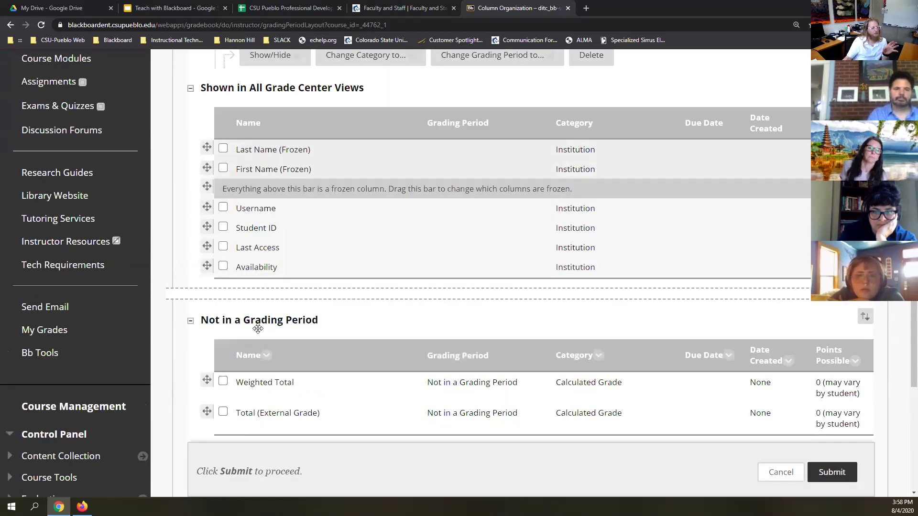
Move the Total (External Grade) column above Weighted Total, and move it back below.
drag(207, 412, 201, 373)
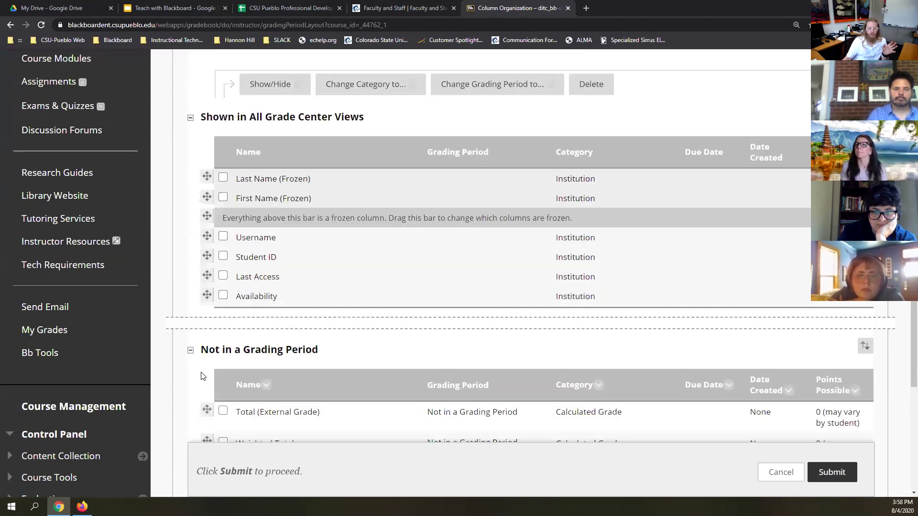
mouse_move(206, 410)
mouse_down()
mouse_move(209, 454)
mouse_move(210, 426)
mouse_up()
scroll(297, 299, down, 2)
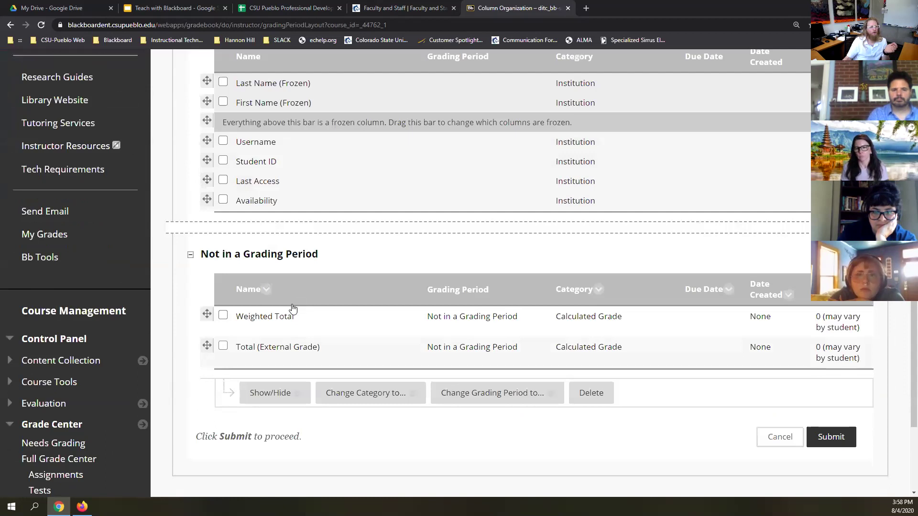
Show the categories available for Grade Center columns, and cancel Column Organization without submitting.
click(354, 393)
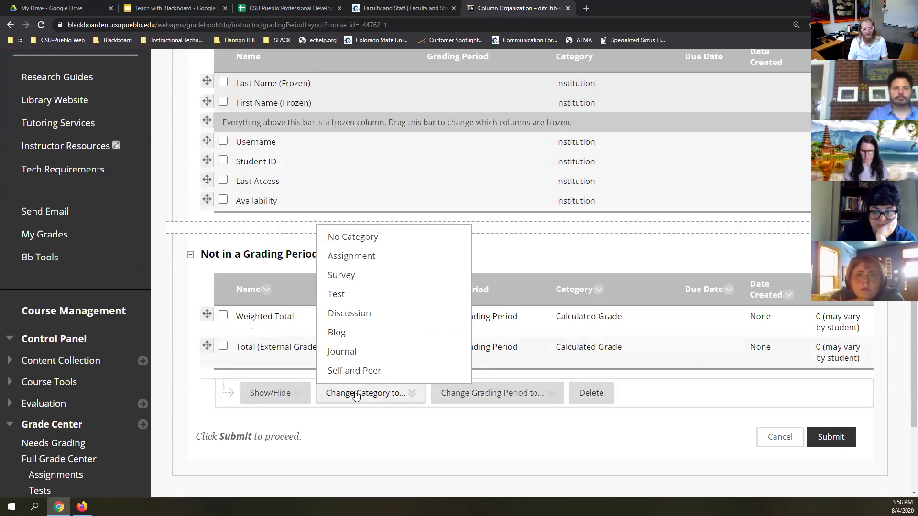
scroll(558, 259, up, 7)
scroll(604, 336, down, 1)
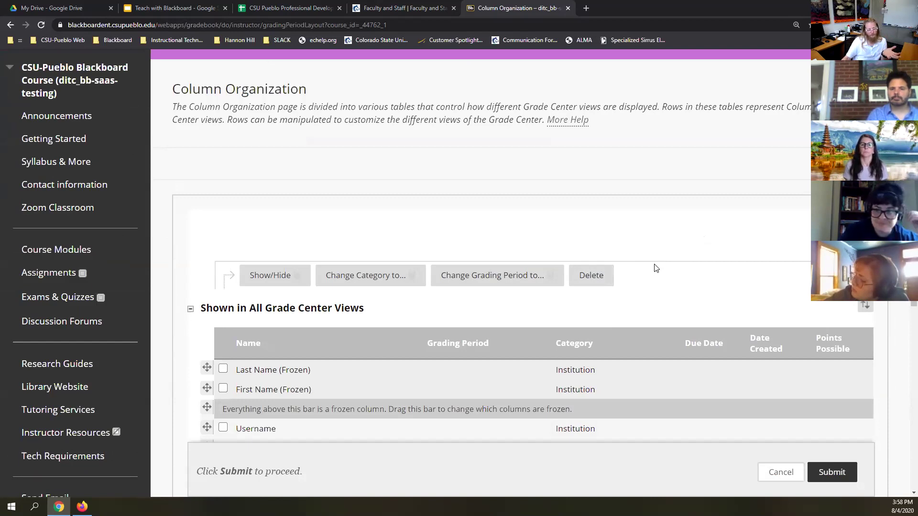
scroll(656, 267, down, 1)
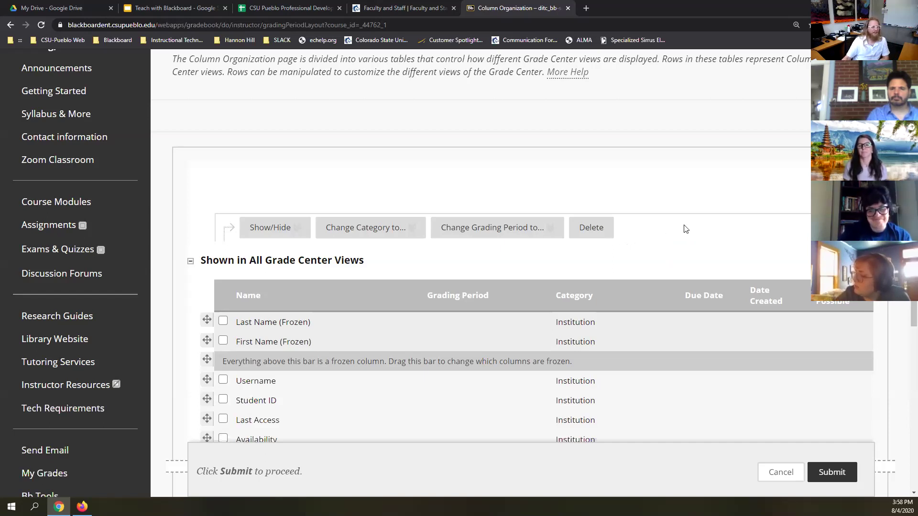
scroll(689, 234, down, 2)
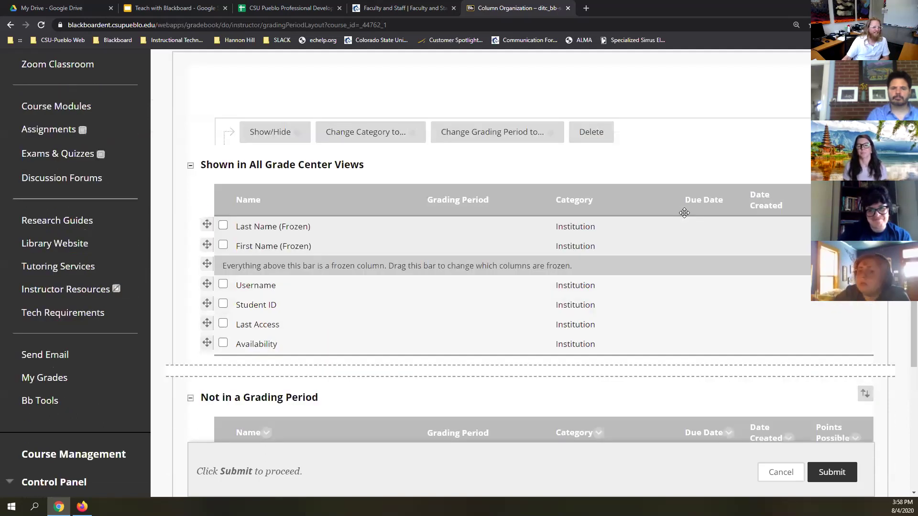
click(785, 475)
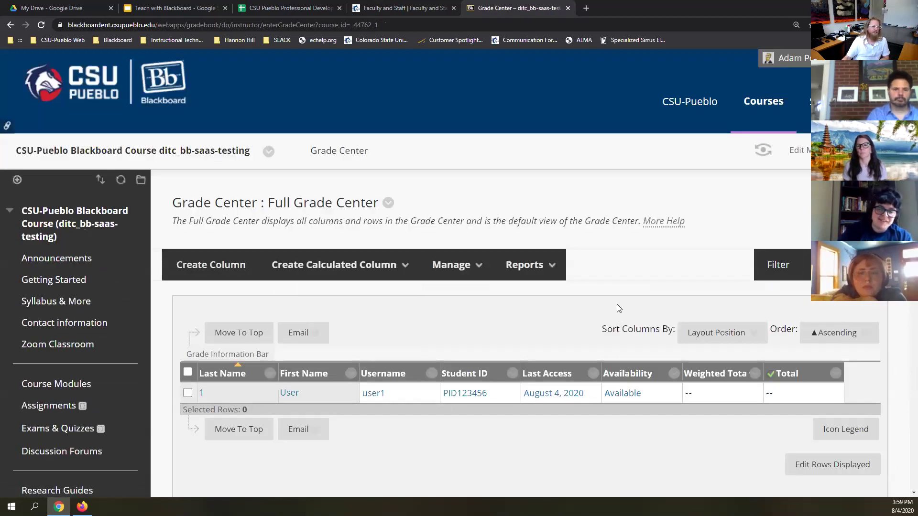
View the Grade History report and show its entries for All instead of a limited period.
scroll(624, 251, down, 1)
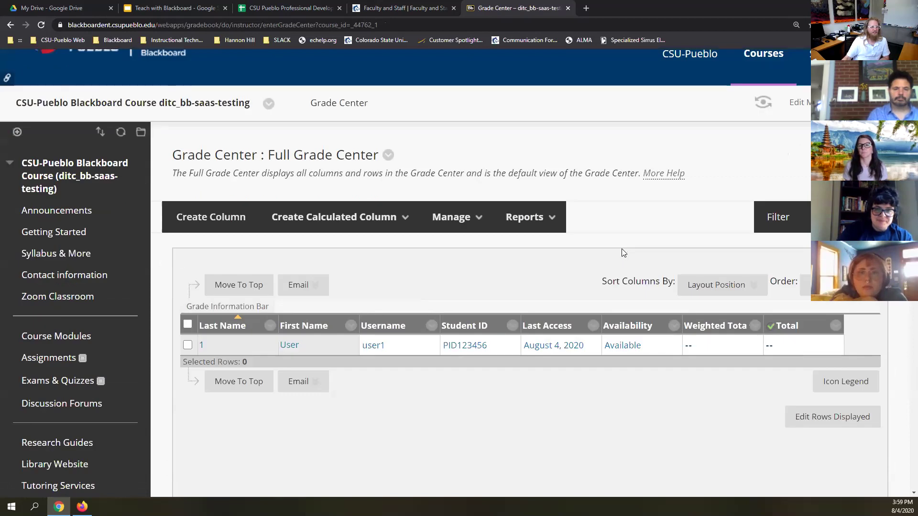
click(525, 218)
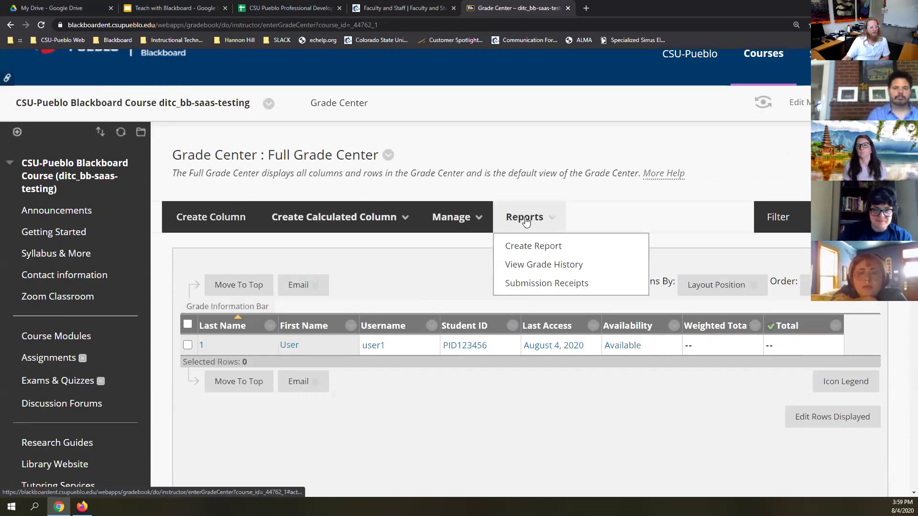
click(527, 271)
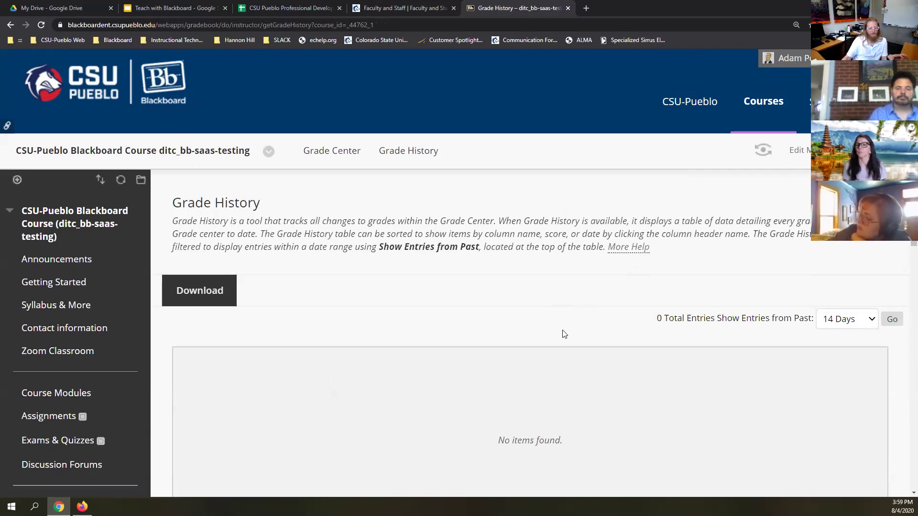
scroll(571, 312, down, 1)
scroll(571, 312, down, 1)
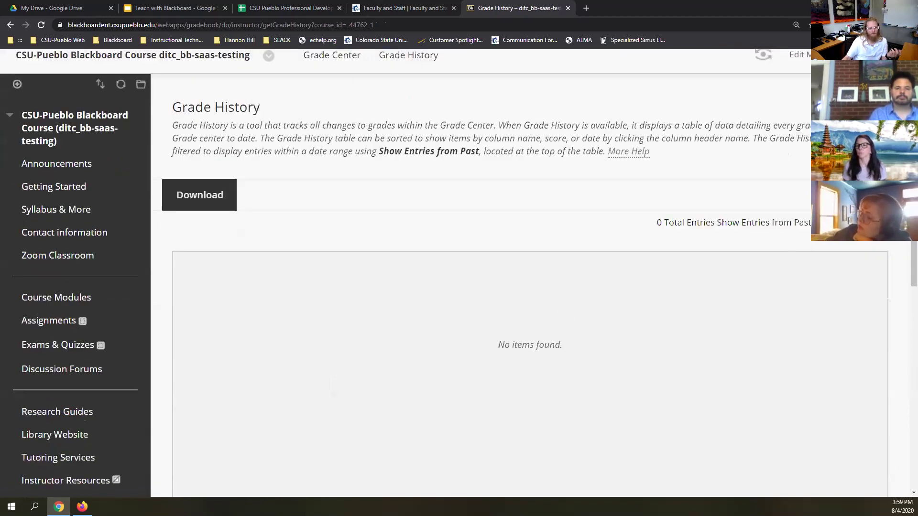
click(856, 223)
click(846, 299)
click(892, 223)
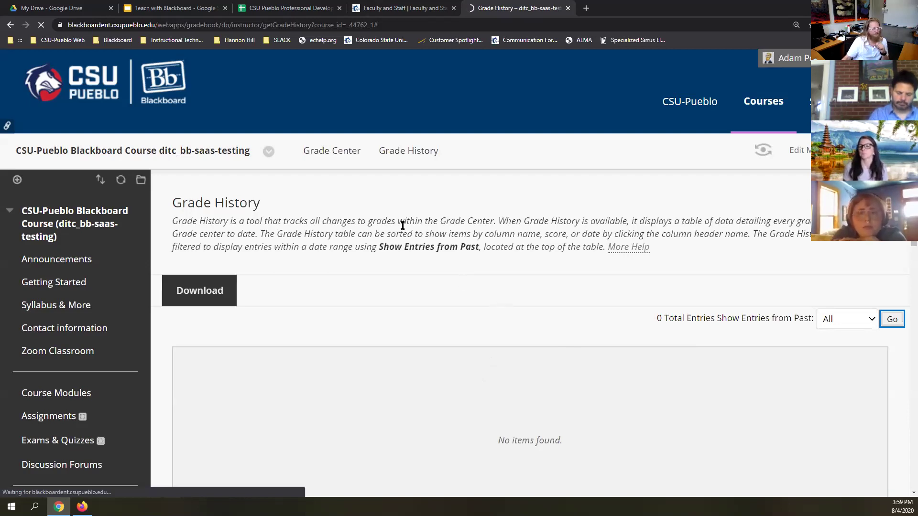
Return to the Full Grade Center, review the Download Grades options for working offline, and cancel the download.
click(330, 152)
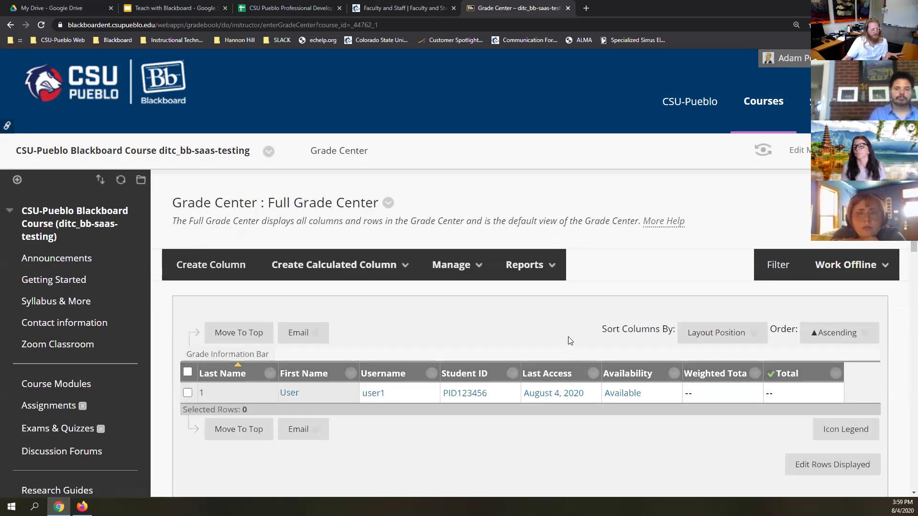
click(688, 333)
click(689, 334)
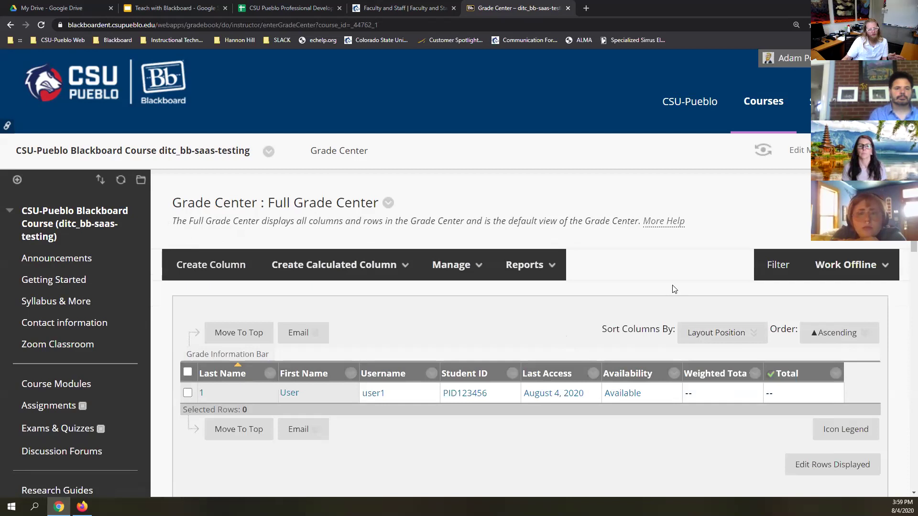
click(856, 265)
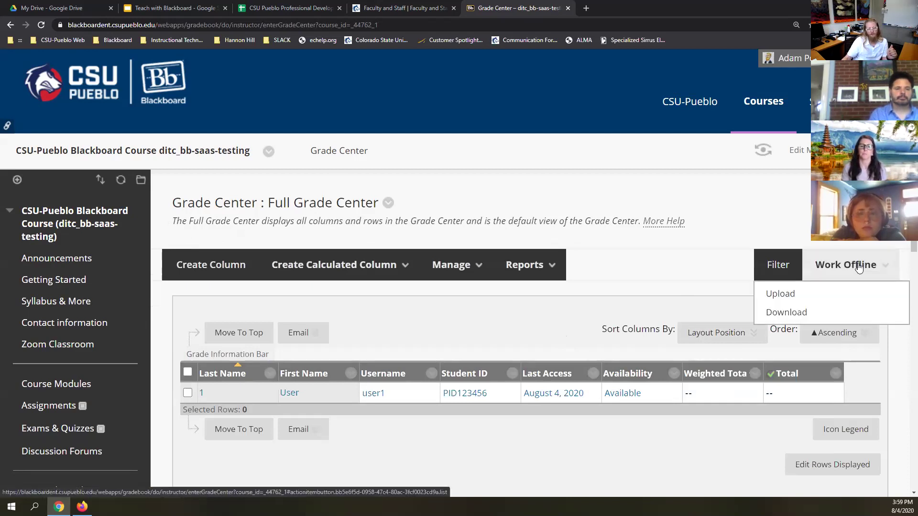
click(801, 314)
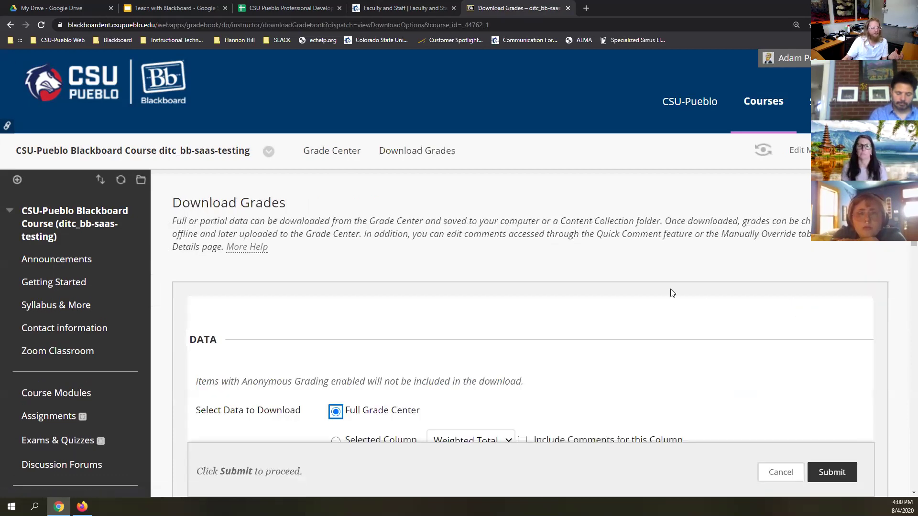
scroll(671, 293, down, 3)
scroll(672, 293, down, 1)
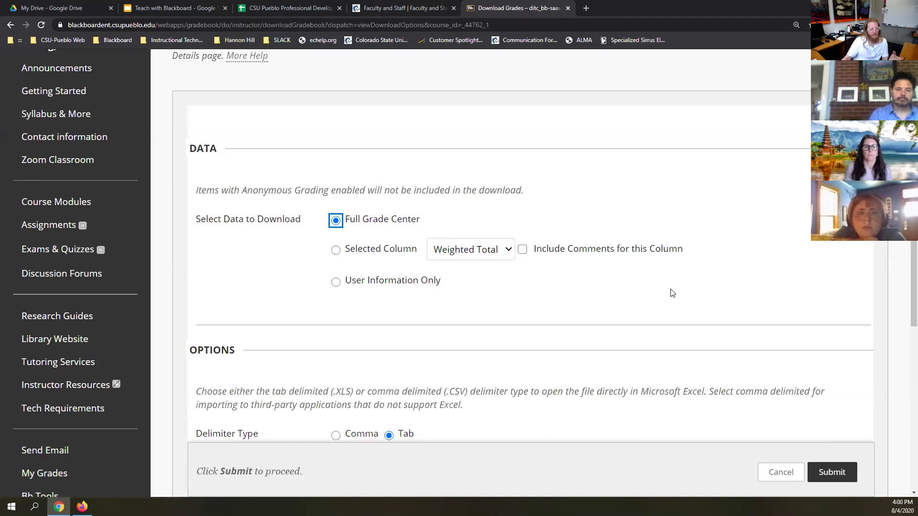
click(782, 472)
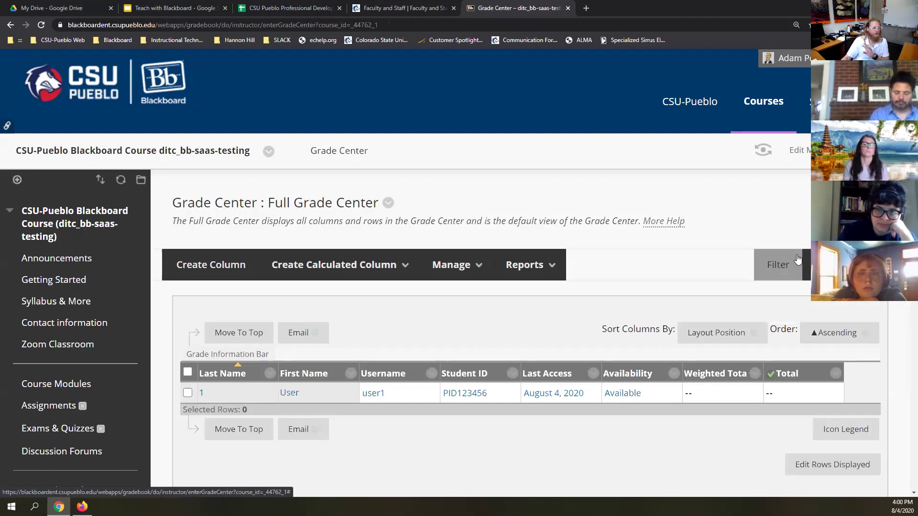
Open the course's Announcements page and read the "Welcome to the course" announcement.
click(788, 221)
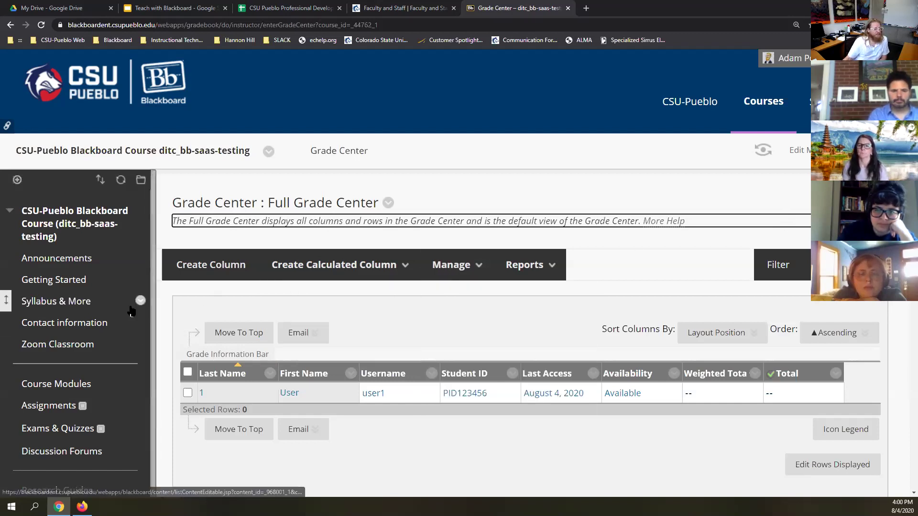
click(75, 259)
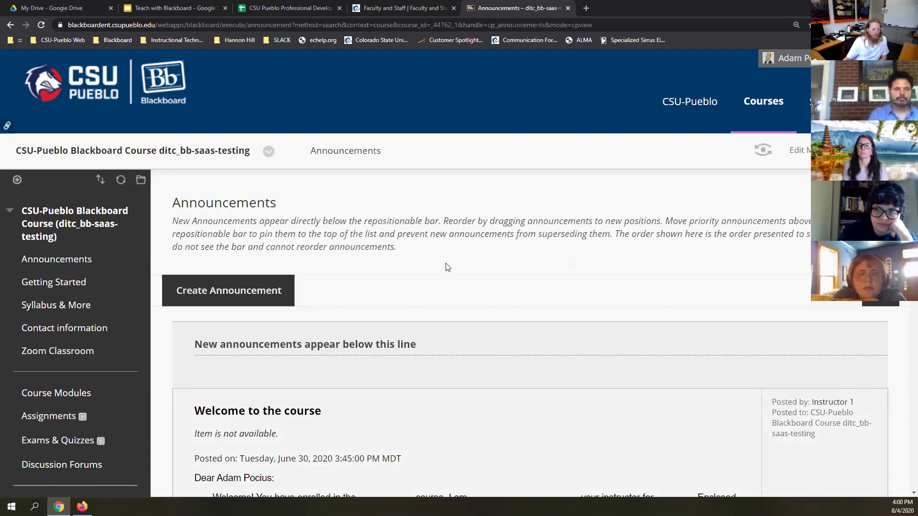
scroll(445, 263, down, 3)
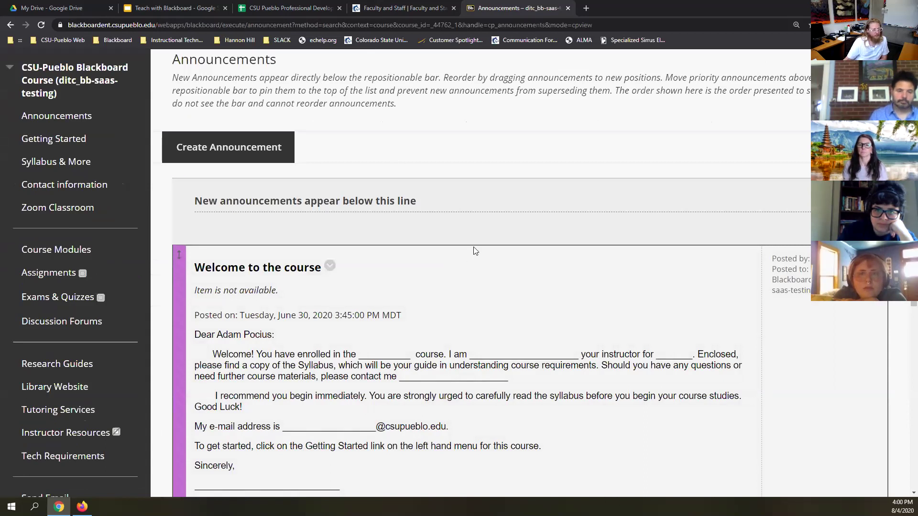
scroll(558, 310, down, 1)
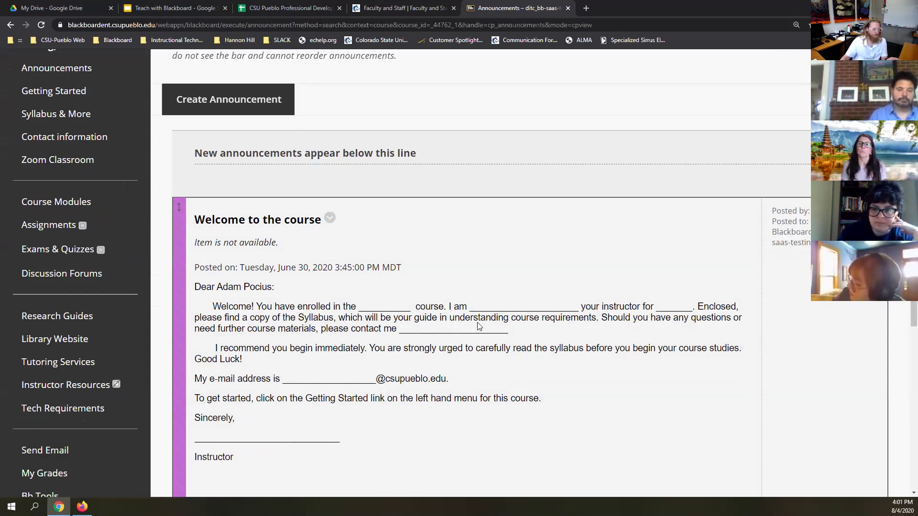
Start a new announcement, turn on "Send a copy of this announcement immediately", and cancel it without submitting.
click(241, 100)
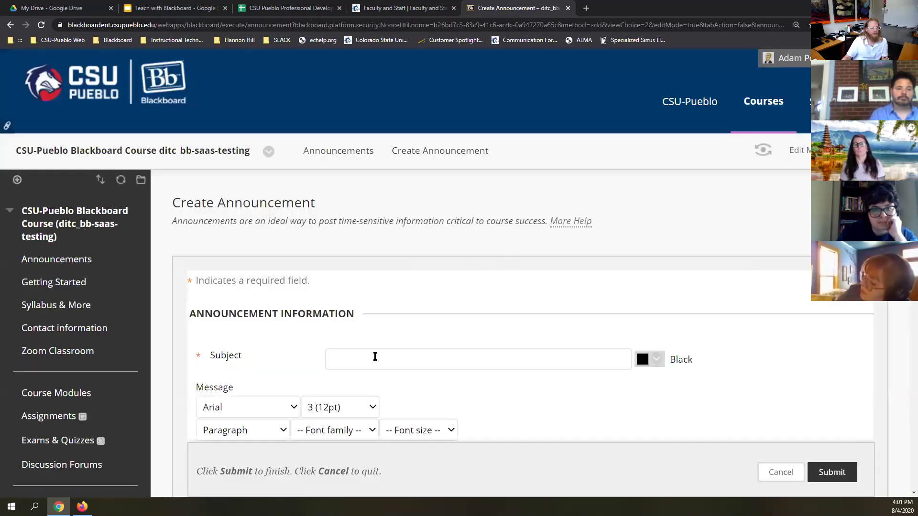
scroll(386, 361, down, 4)
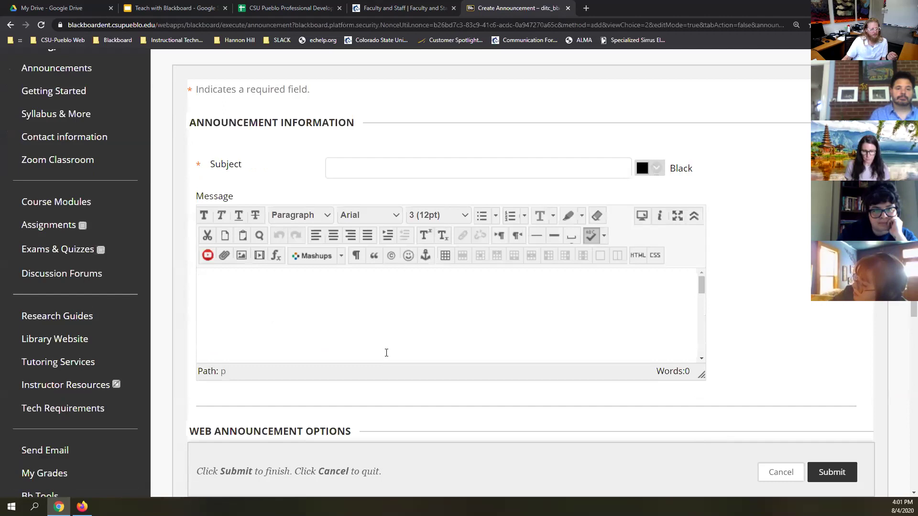
click(343, 173)
scroll(314, 311, down, 3)
scroll(629, 295, down, 5)
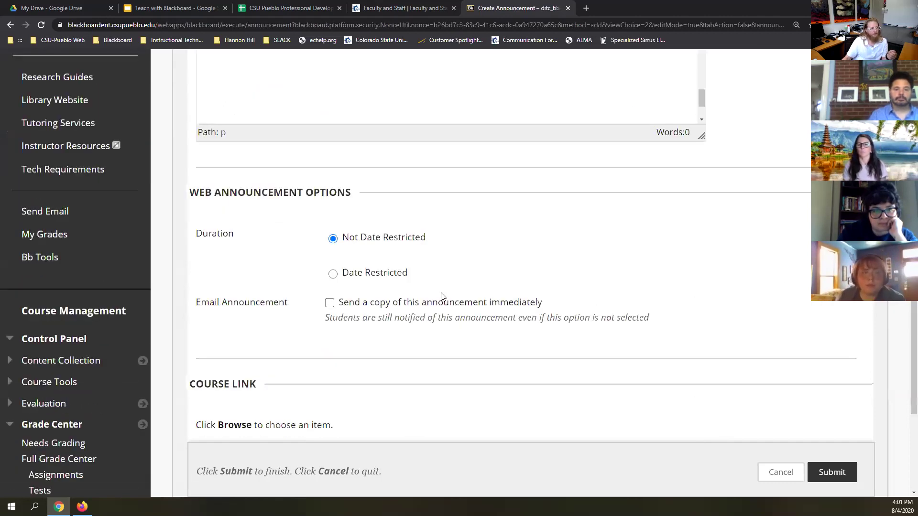
click(330, 304)
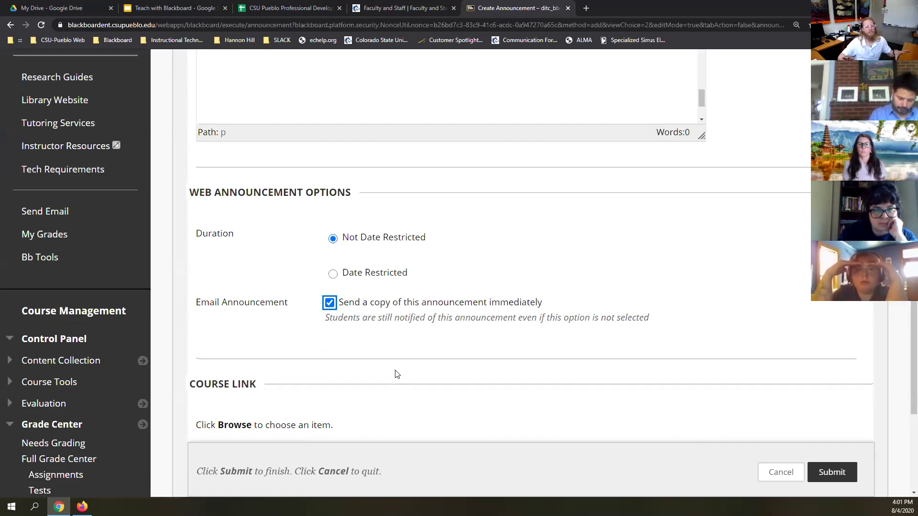
click(776, 479)
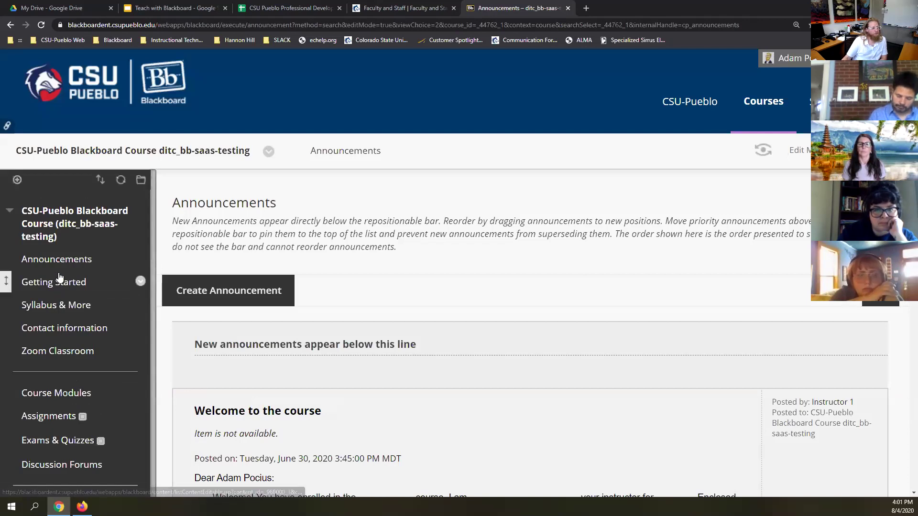
scroll(60, 277, down, 4)
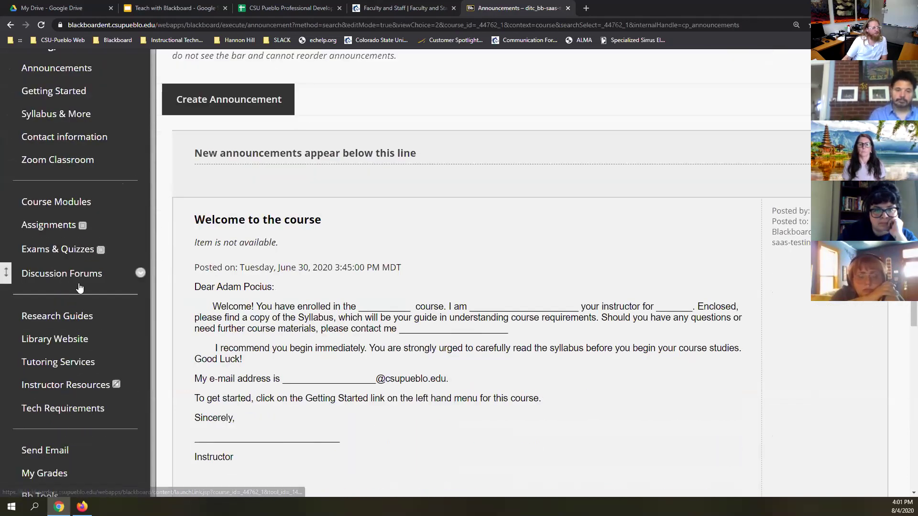
Open the course's Send Email page and review the available recipient options.
scroll(80, 287, up, 1)
scroll(81, 288, down, 2)
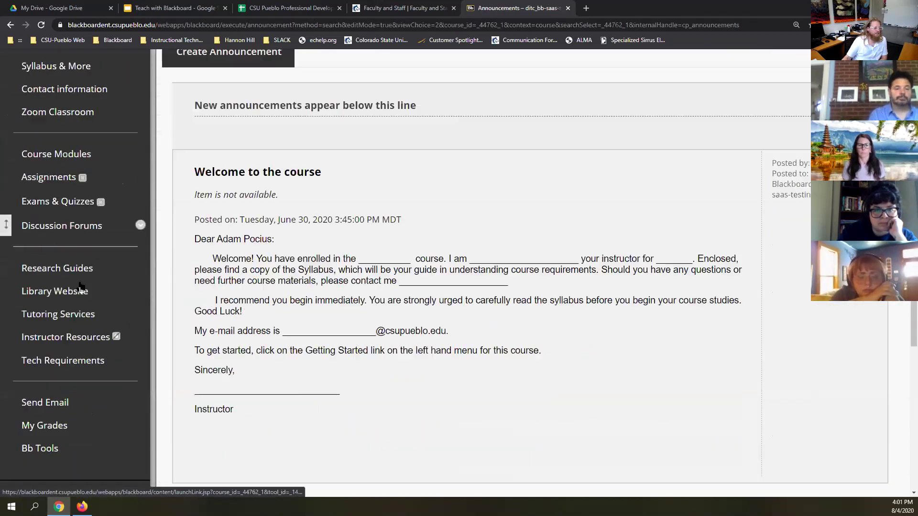
scroll(80, 287, down, 2)
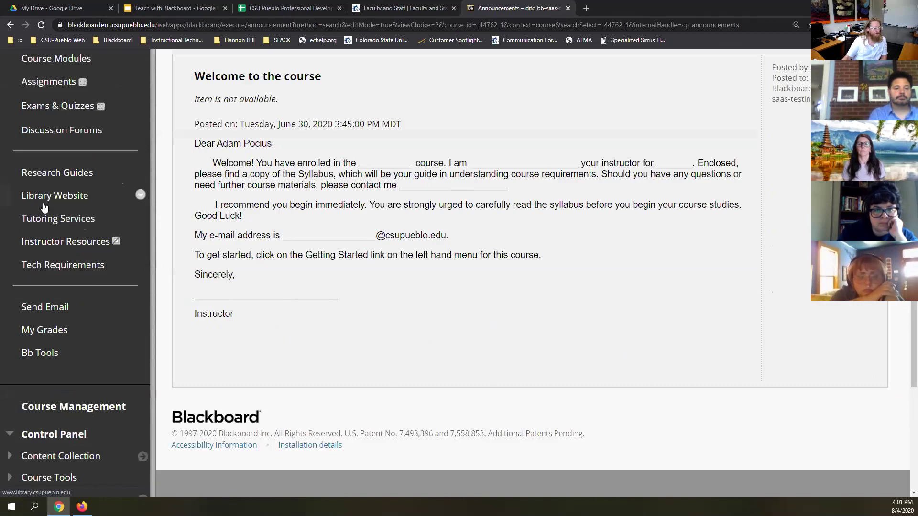
click(45, 307)
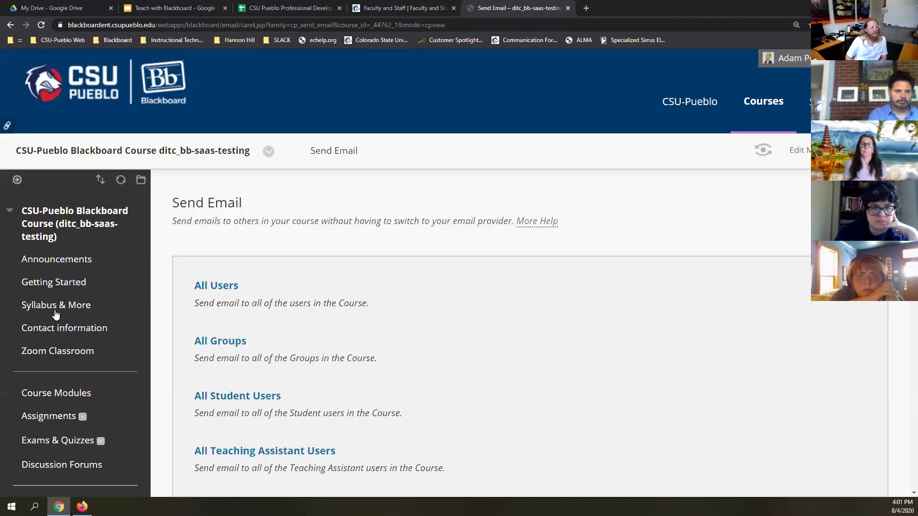
scroll(467, 307, down, 3)
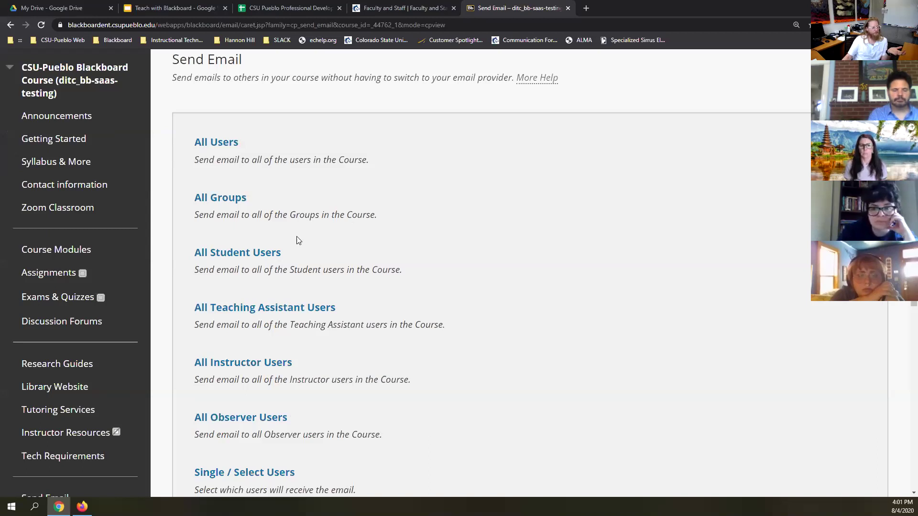
scroll(411, 323, down, 1)
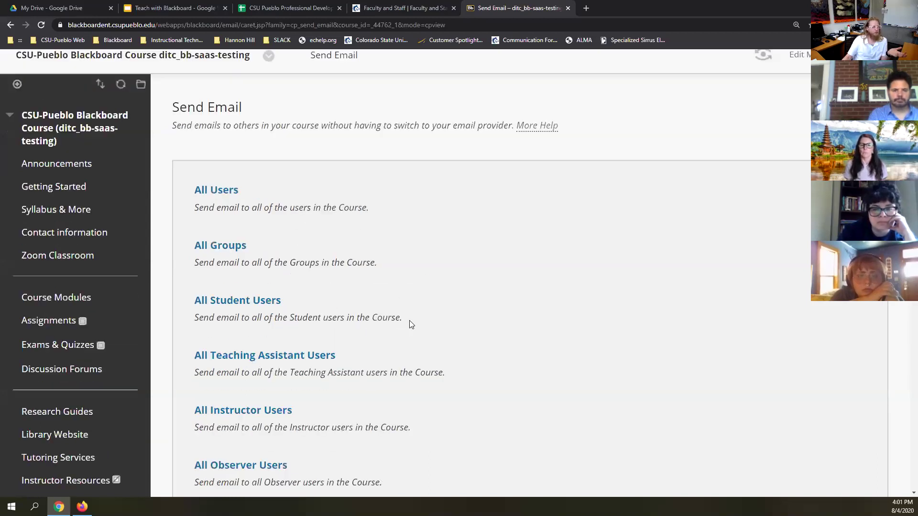
scroll(406, 318, down, 2)
Start an email to Single / Select Users, add the available user as recipient, turn on Return Receipt, and cancel without sending.
click(227, 333)
scroll(397, 441, down, 2)
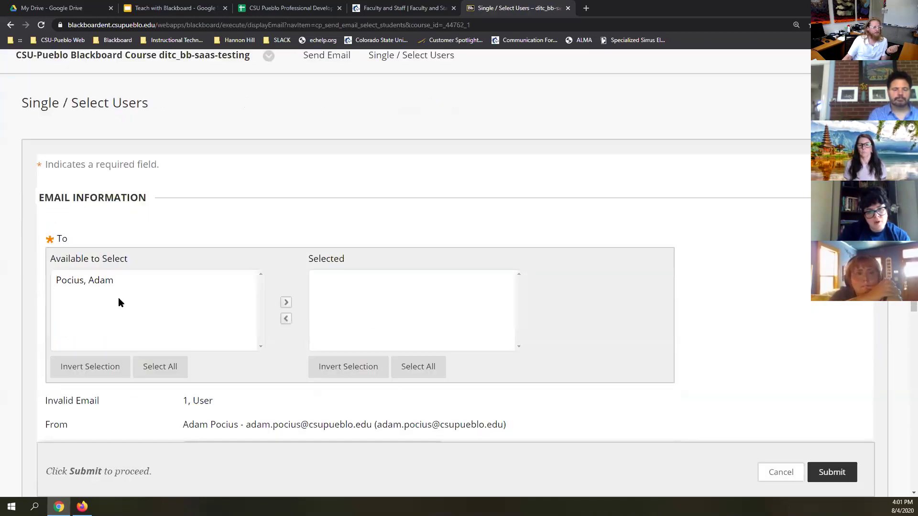
click(80, 282)
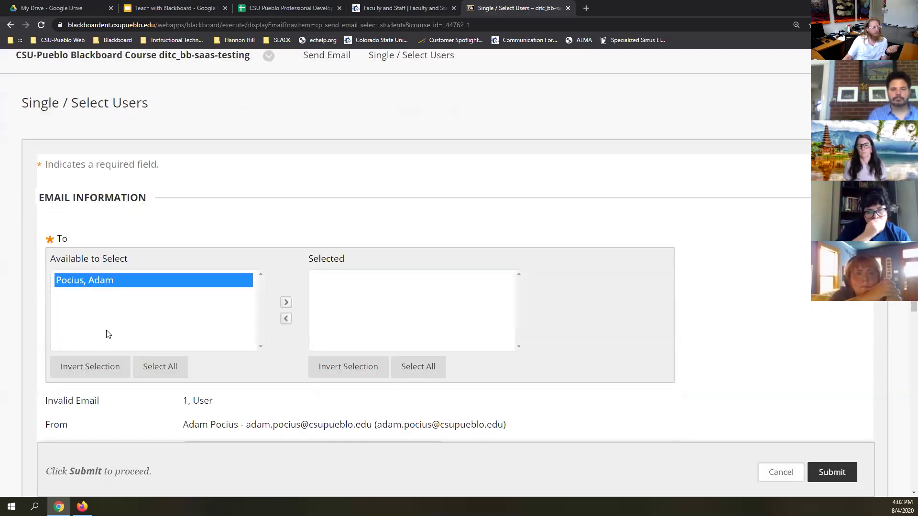
click(286, 303)
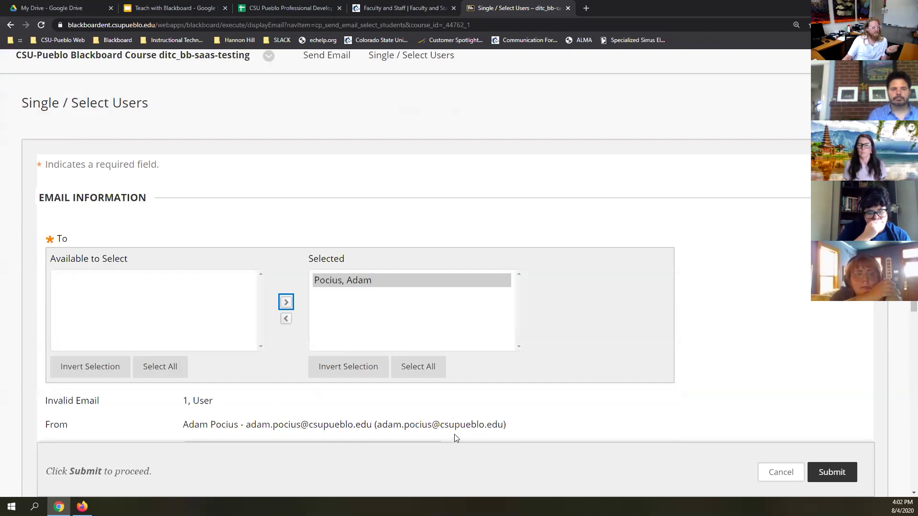
scroll(477, 318, down, 3)
click(205, 311)
scroll(330, 309, down, 3)
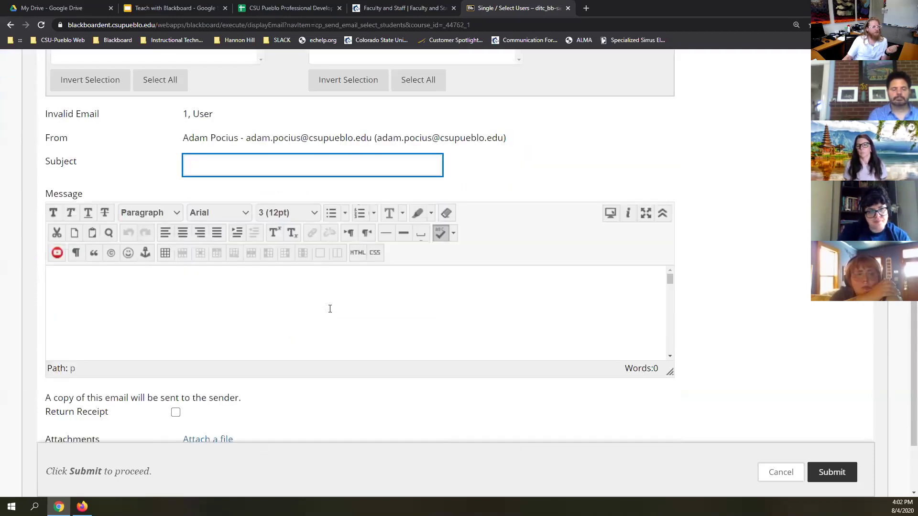
scroll(273, 313, down, 2)
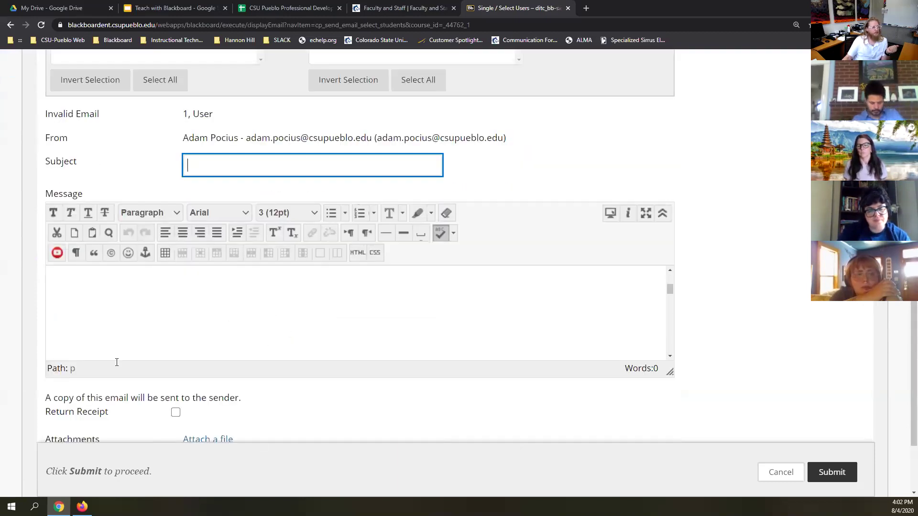
click(176, 413)
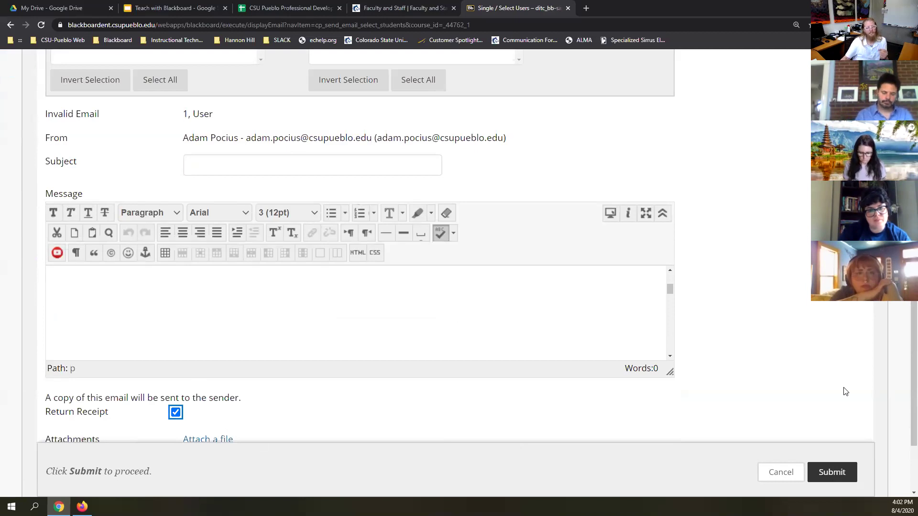
click(791, 477)
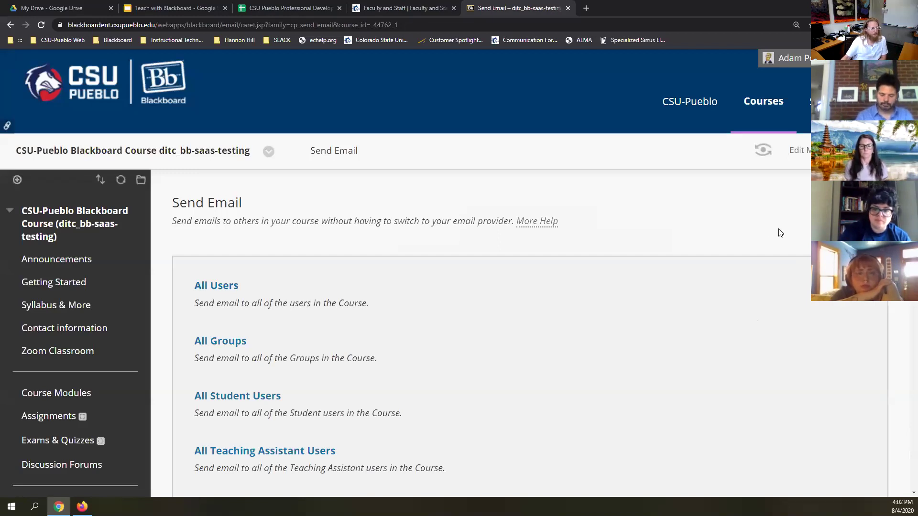
Open the course's Discussion Forums page and examine the General Course Questions forum.
scroll(254, 245, down, 2)
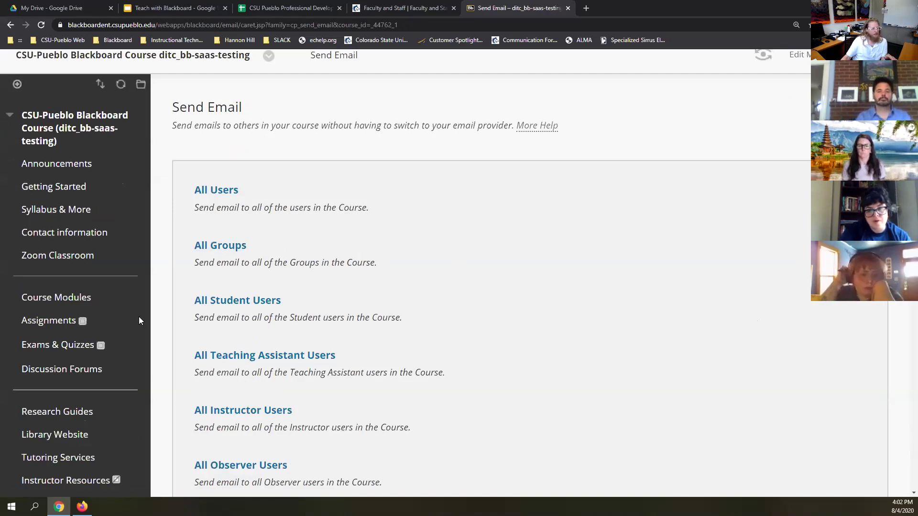
click(136, 369)
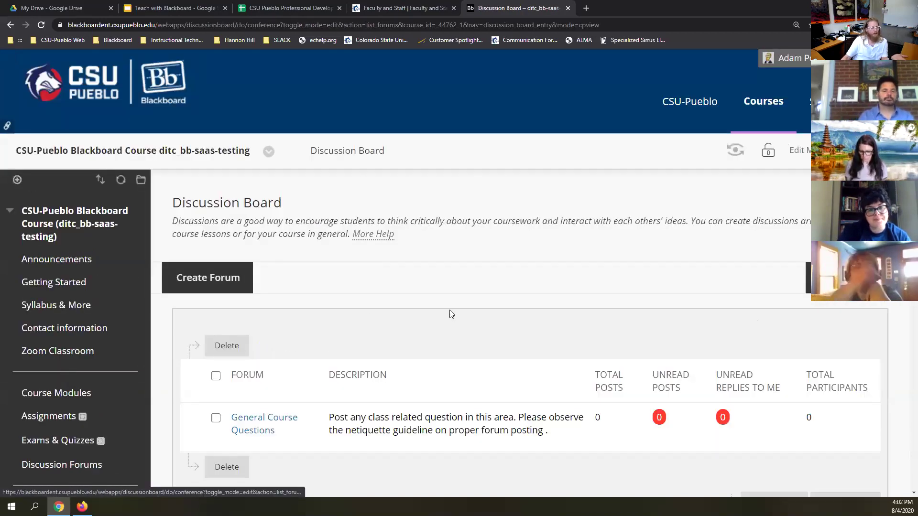
scroll(451, 314, down, 2)
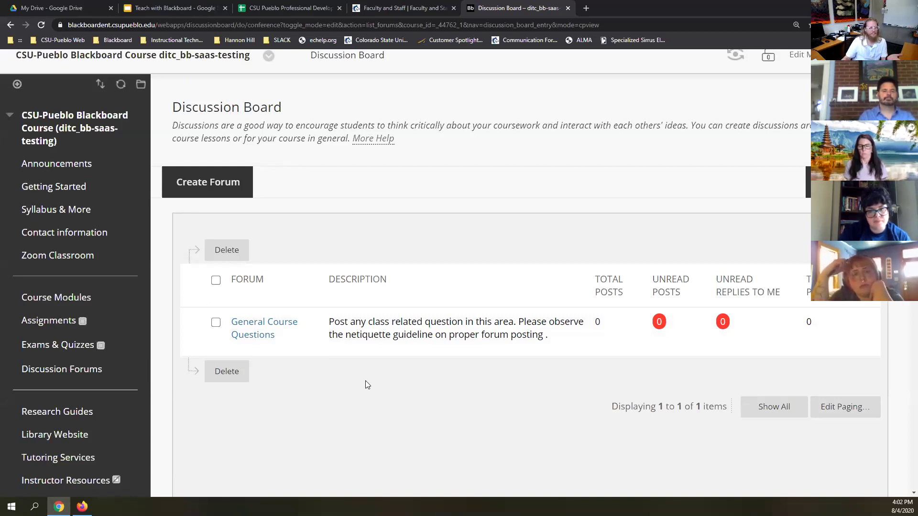
click(247, 341)
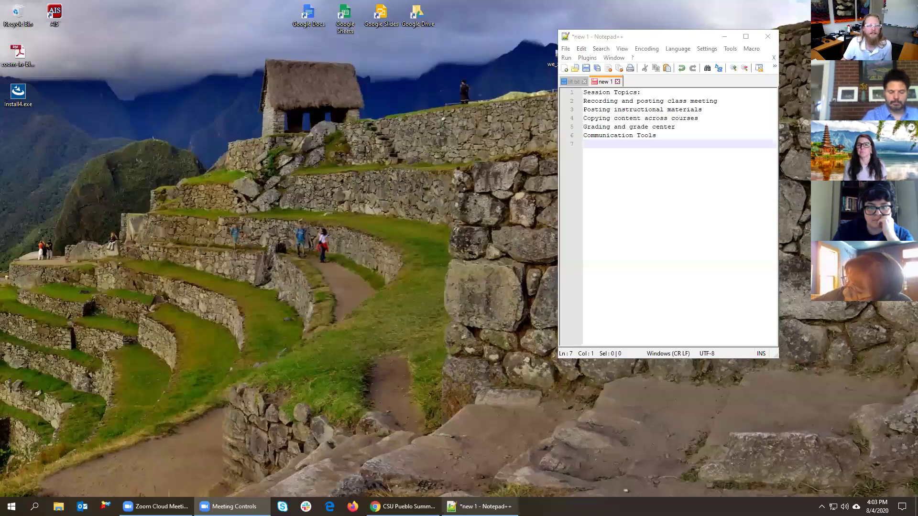
Minimize the Notepad++ session topics and open the Professional Learning page of the Center for Teaching and Learning site in Chrome.
click(725, 41)
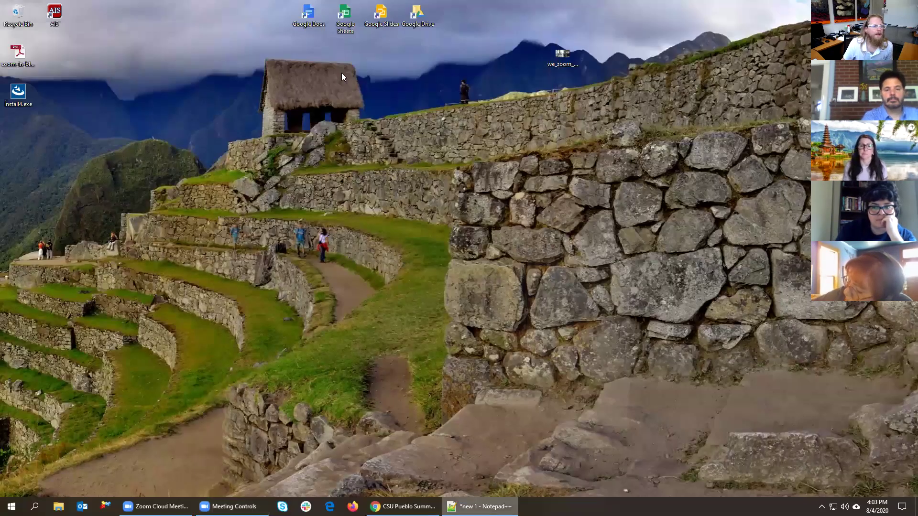
key(super+shift+Left)
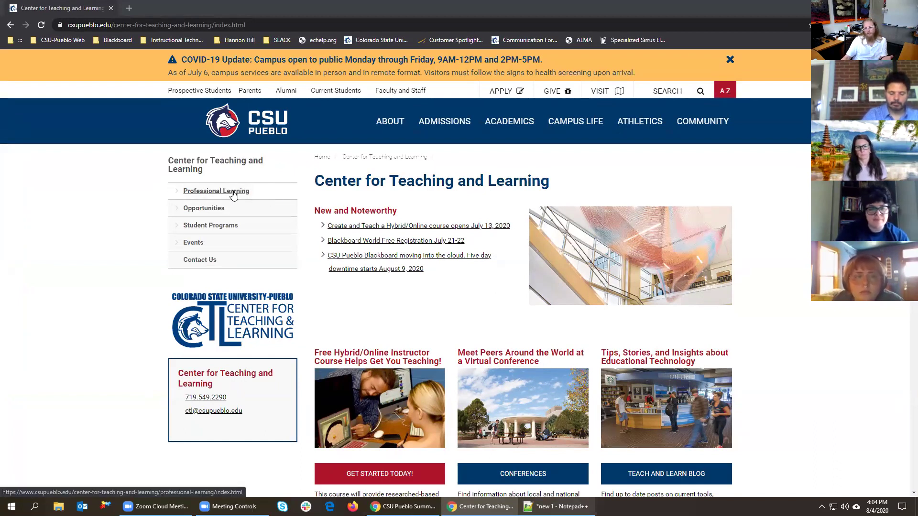
click(203, 195)
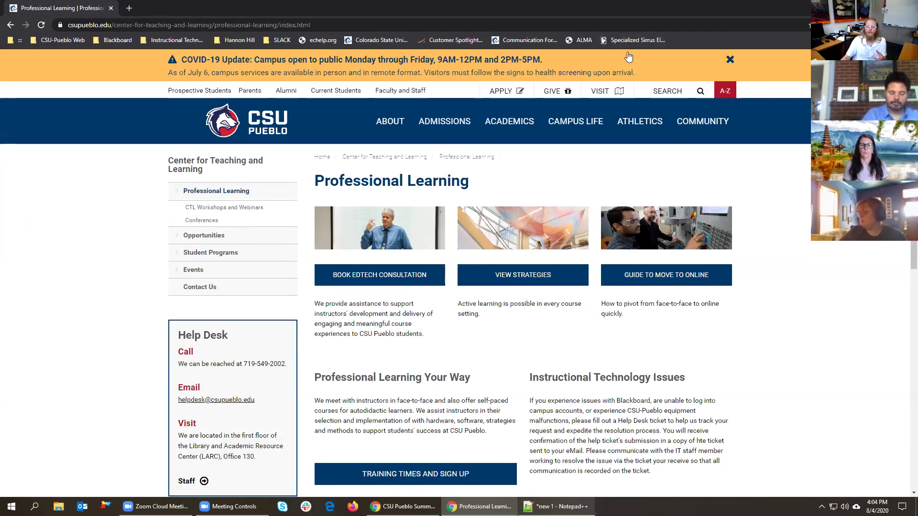
Go to the Faculty and Staff page, expand University Services under Important Links, and open the Information Technology (IT) page.
click(403, 92)
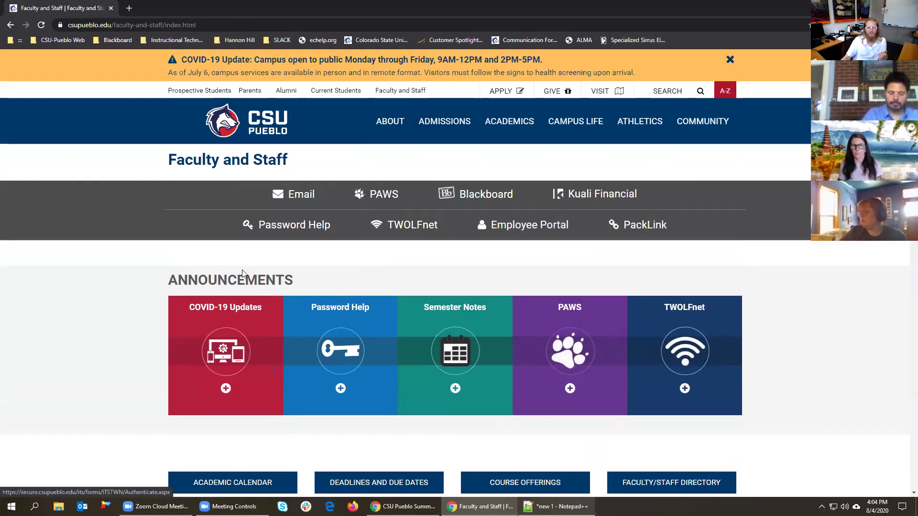
scroll(216, 163, down, 5)
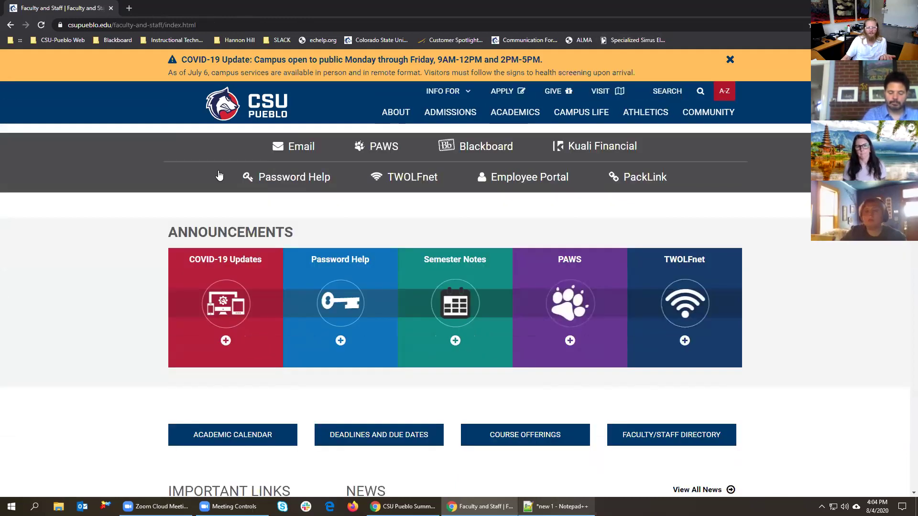
click(209, 379)
scroll(209, 383, down, 3)
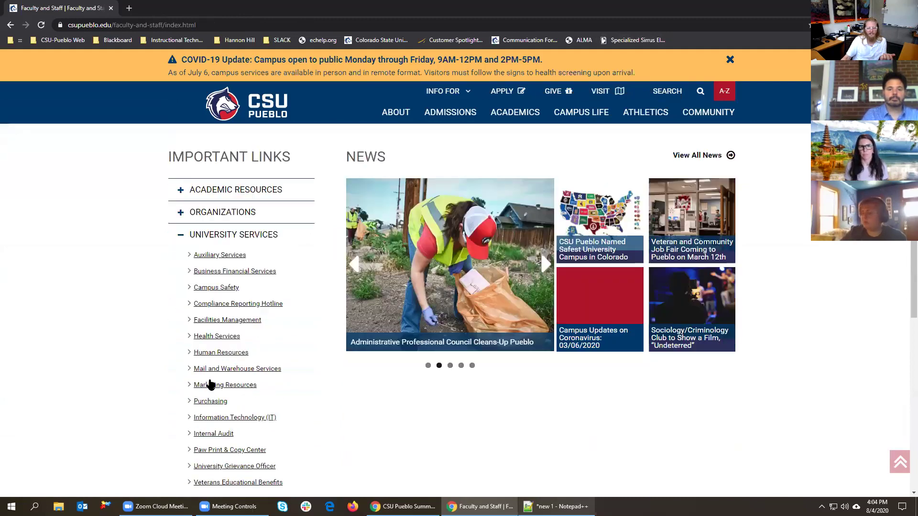
click(255, 419)
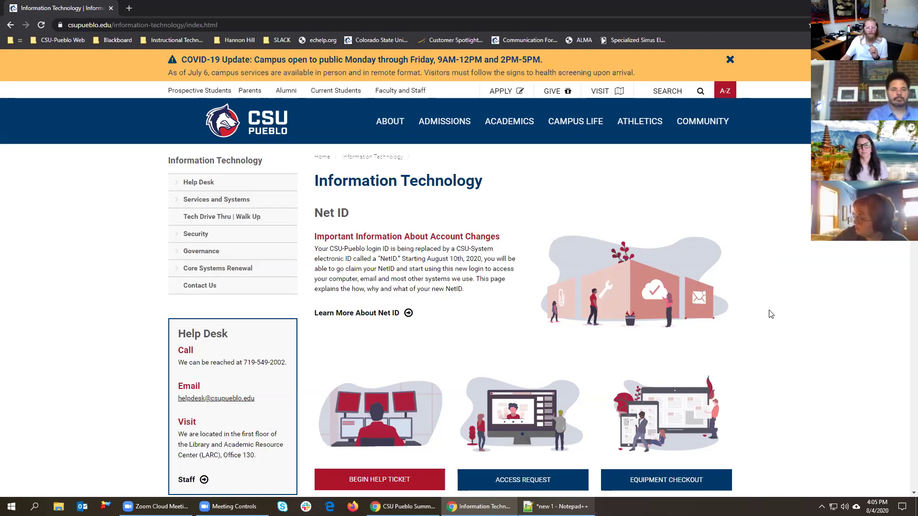
Read through the Information Technology page, including the Blackboard Cloud Migration and Instructional Technology sections.
scroll(777, 273, down, 8)
scroll(778, 268, up, 1)
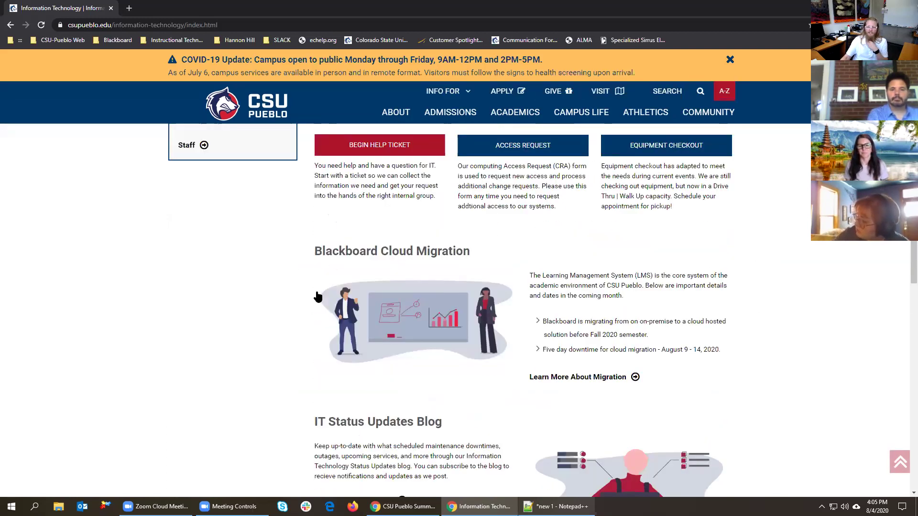
scroll(383, 344, down, 3)
scroll(396, 344, down, 8)
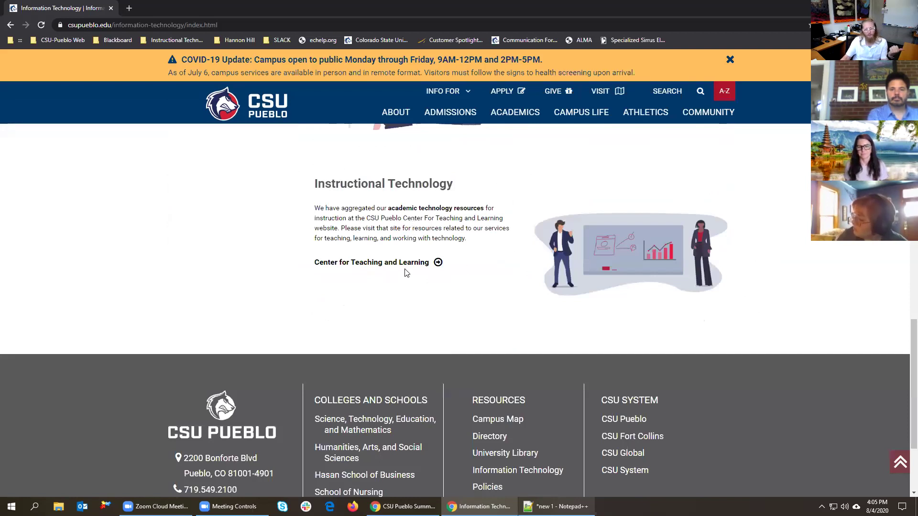
Open the support center from the Begin Help Ticket link, view its ticket options, and return to the Information Technology page.
scroll(395, 285, up, 8)
scroll(406, 276, down, 2)
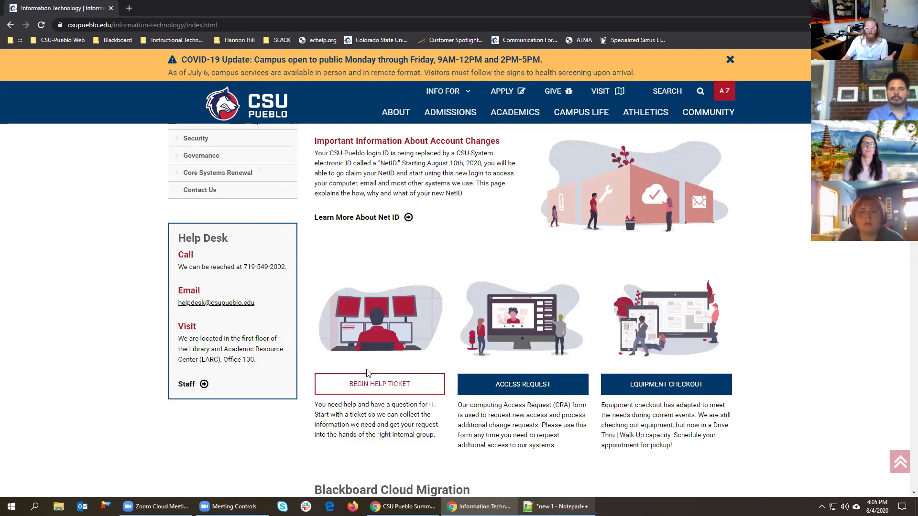
click(365, 385)
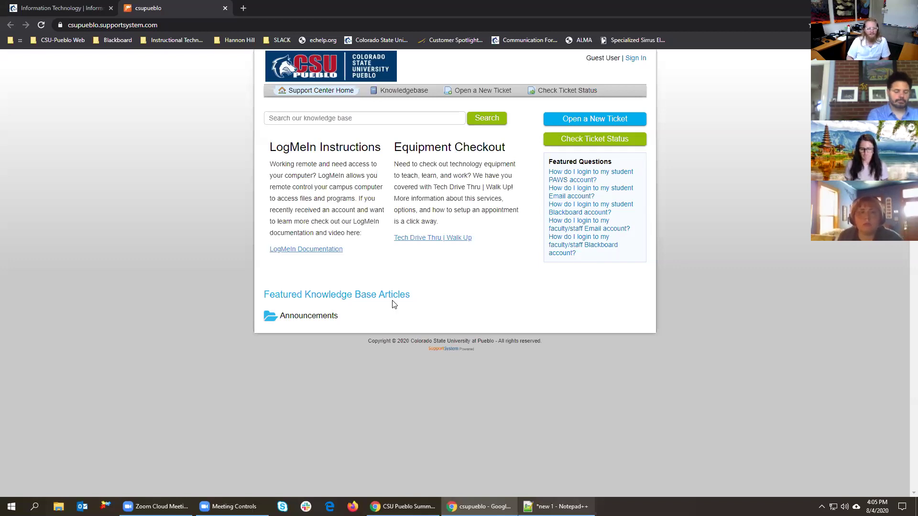
click(69, 8)
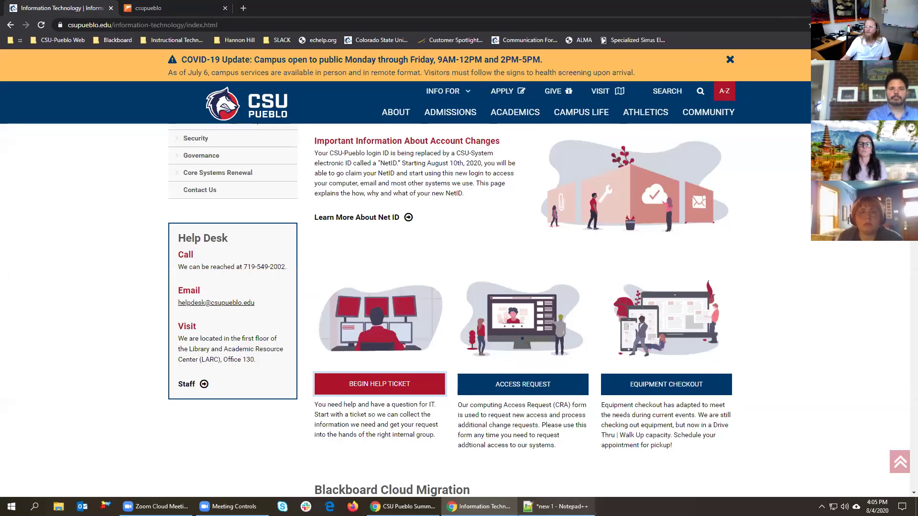